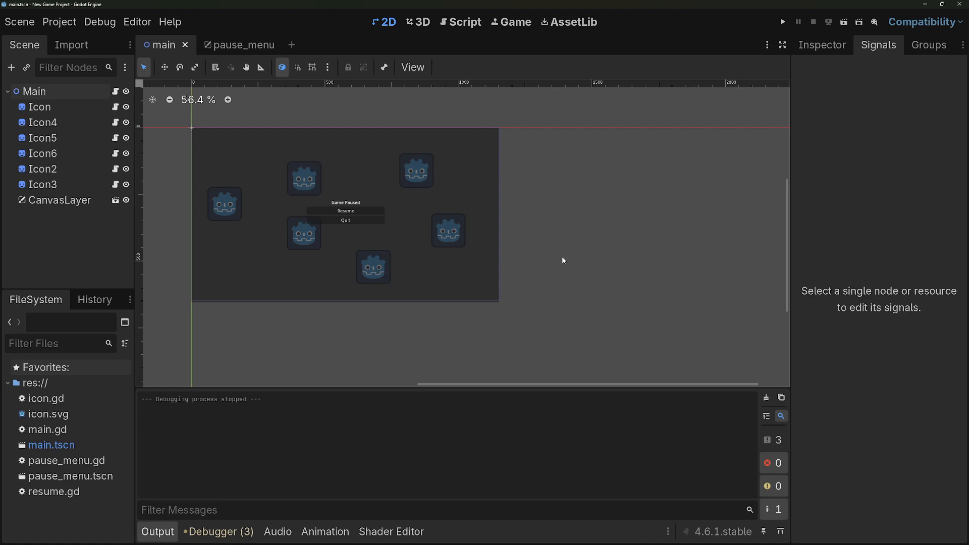
Step: Open the pause_menu.tscn scene and add a Control node as a child of its root CanvasLayer
double_click(99, 478)
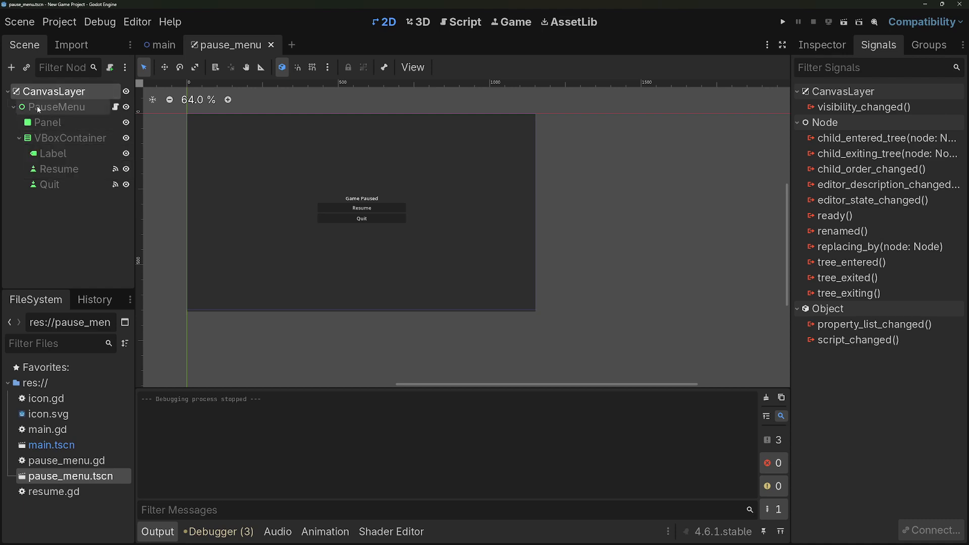
click(13, 108)
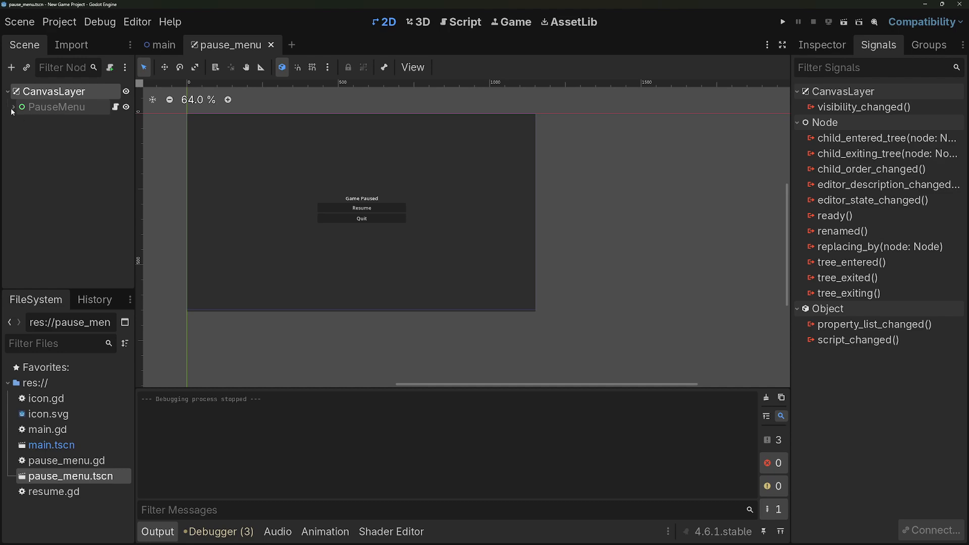
key(ctrl+a)
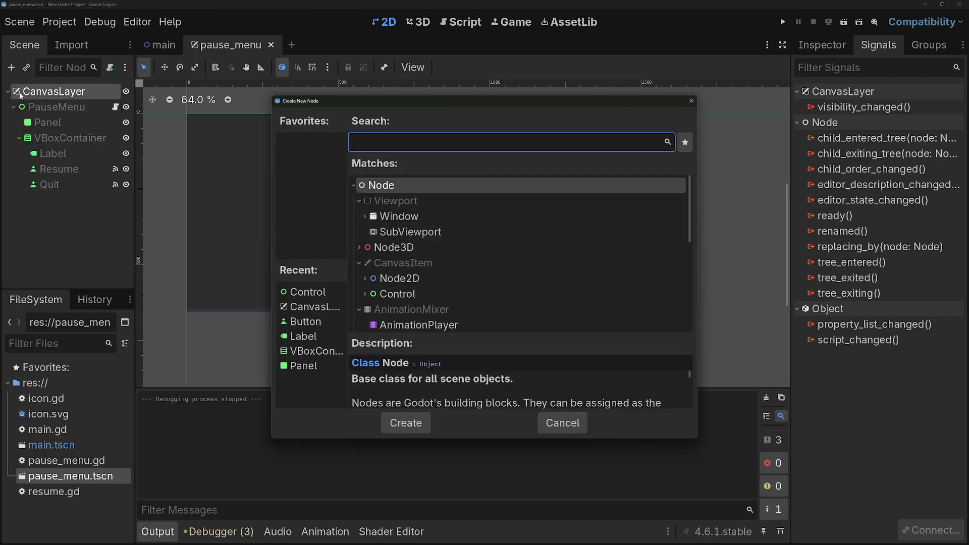
text(xo)
key(BackSpace)
key(BackSpace)
text(contr)
key(Return)
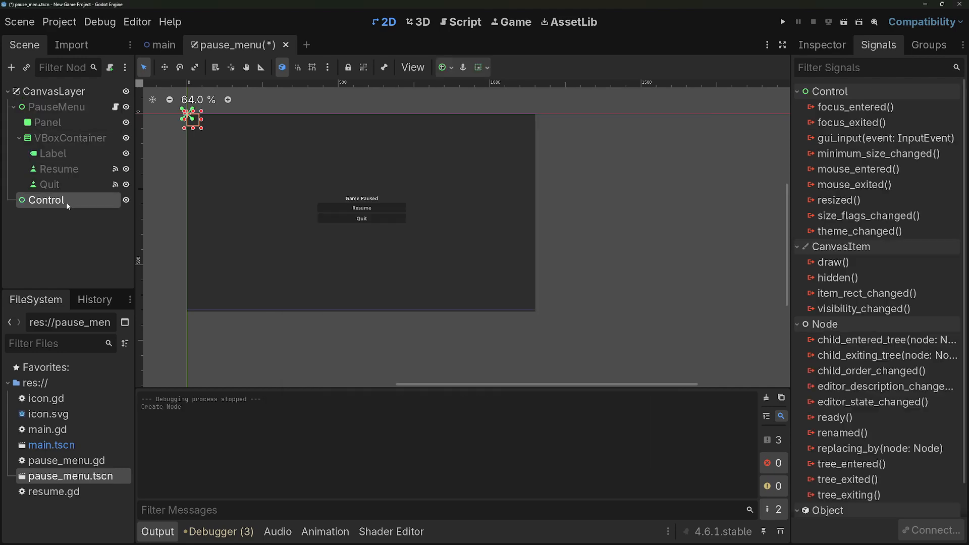
Step: Rename the new Control node as SettingsMenu and turn off its Visible property
double_click(58, 201)
text(S)
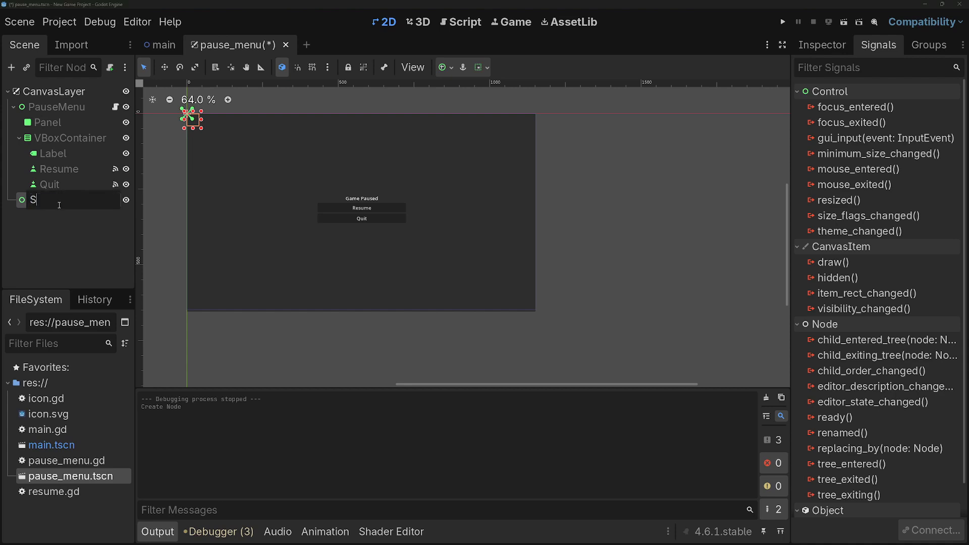
text(ettingsMenu)
key(Return)
click(806, 47)
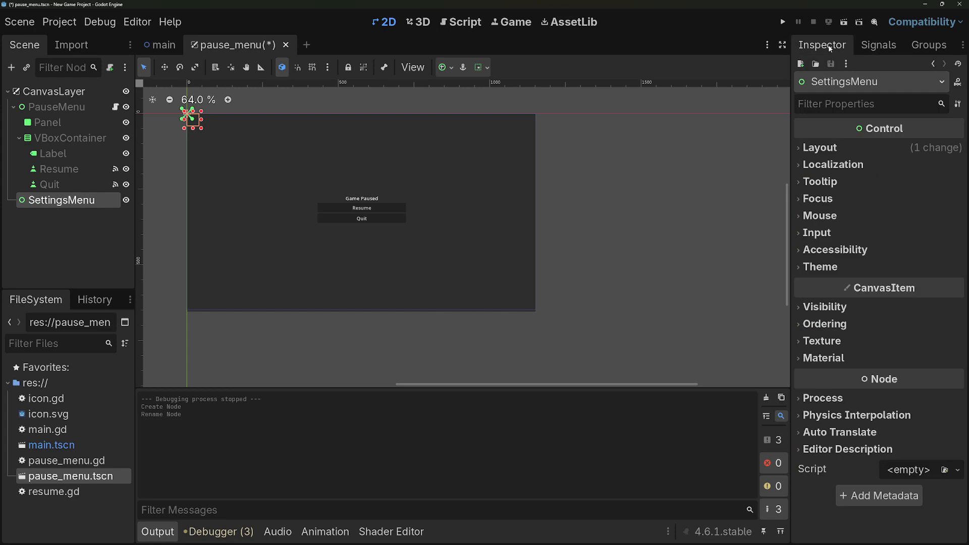
click(825, 307)
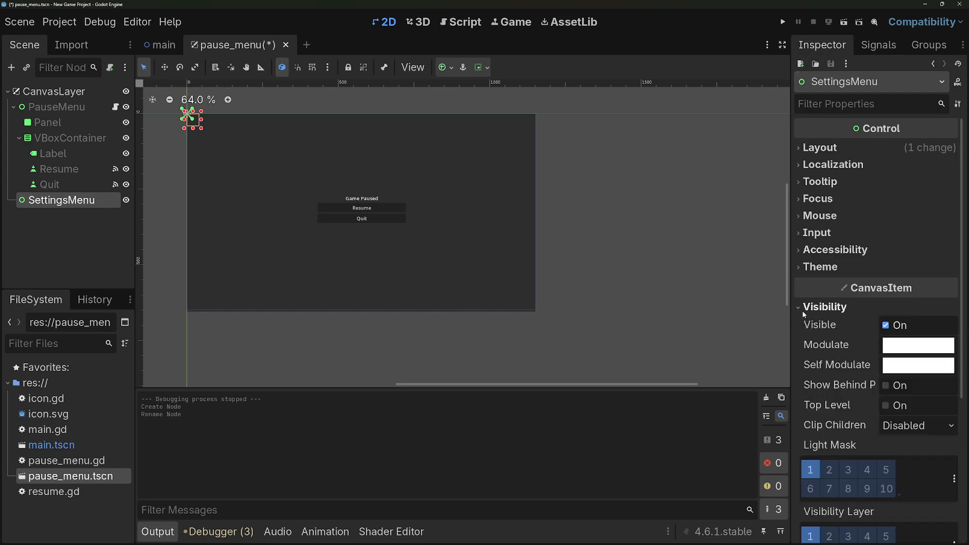
click(893, 325)
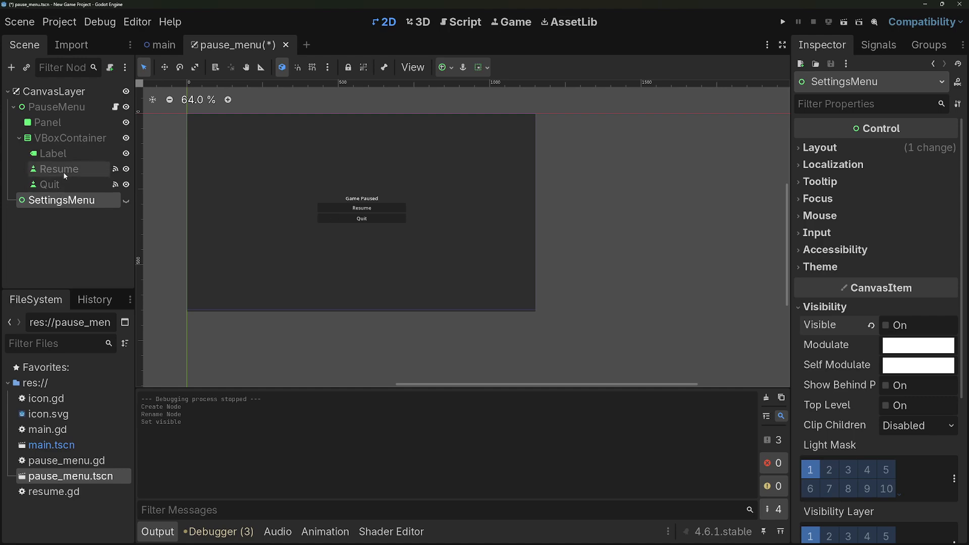
Step: Add a Button node named Settings to the VBoxContainer of PauseMenu
click(63, 171)
click(58, 139)
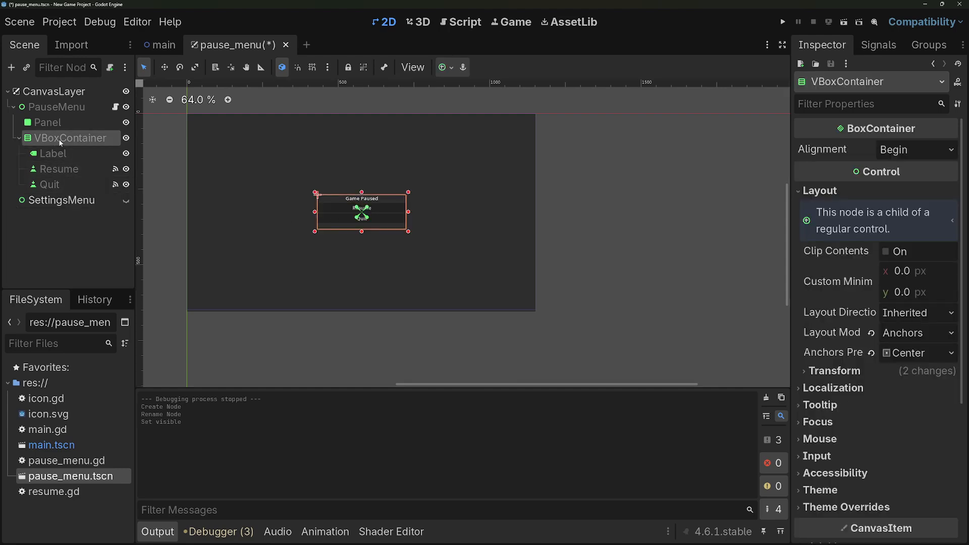
key(ctrl+a)
text(butt)
key(Return)
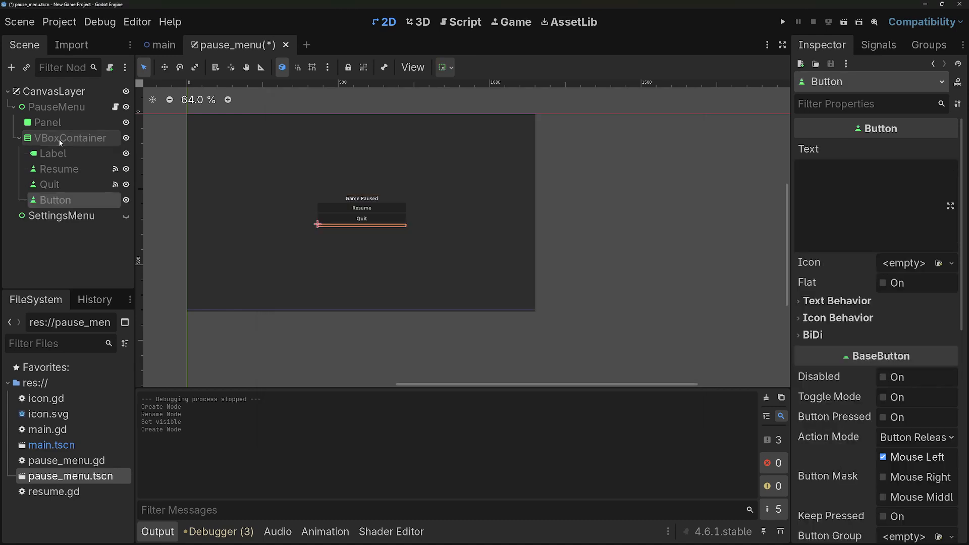
double_click(68, 205)
text(Settings)
key(Return)
Step: Move the Settings button between Resume and Quit and set its text to "Settings"
drag(67, 202, 72, 179)
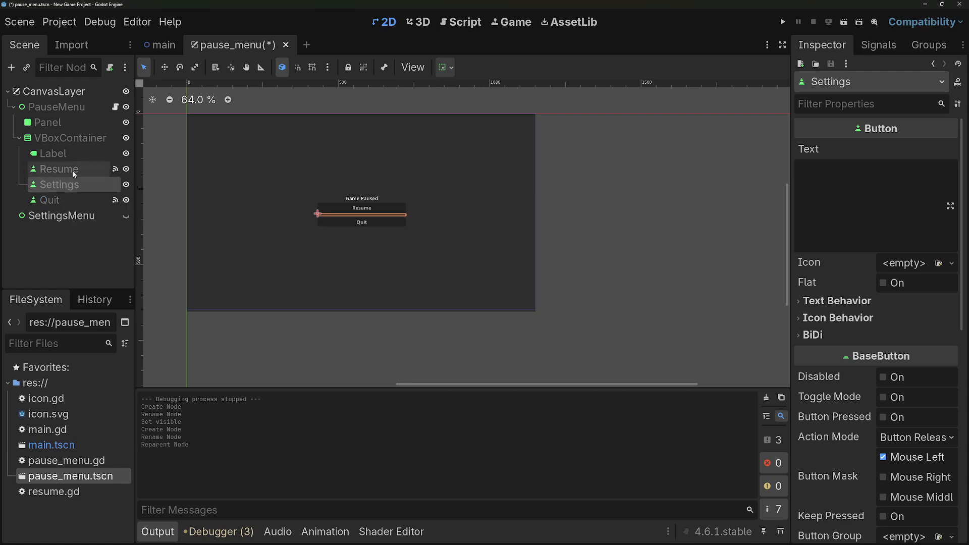
click(839, 183)
text(Settings)
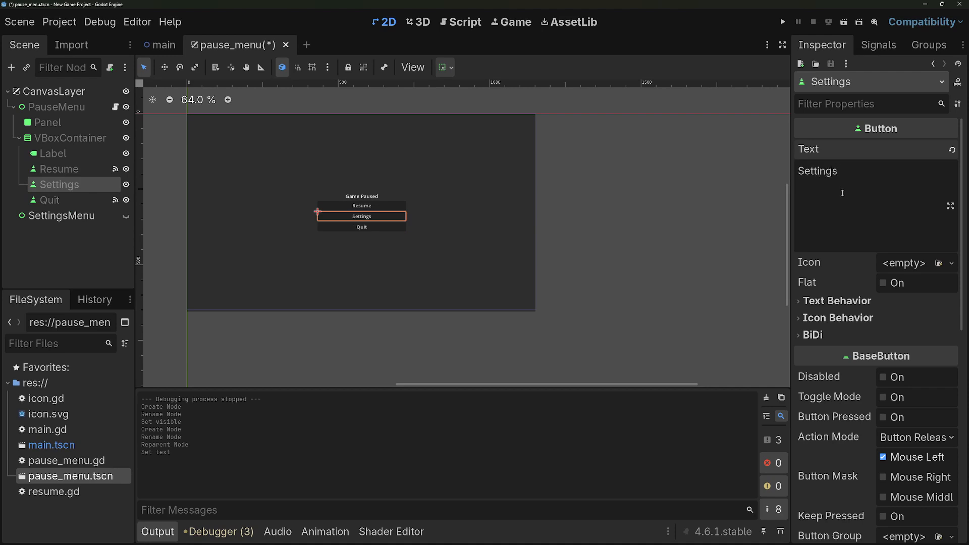
Step: Connect the Settings button's pressed() signal to the _on_settings_pressed method in the PauseMenu script
click(878, 45)
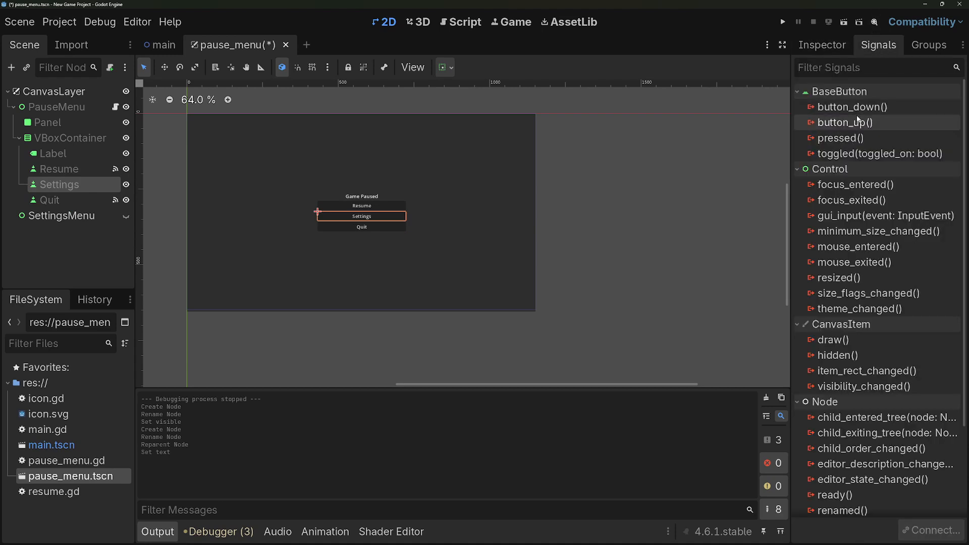
double_click(852, 139)
click(447, 273)
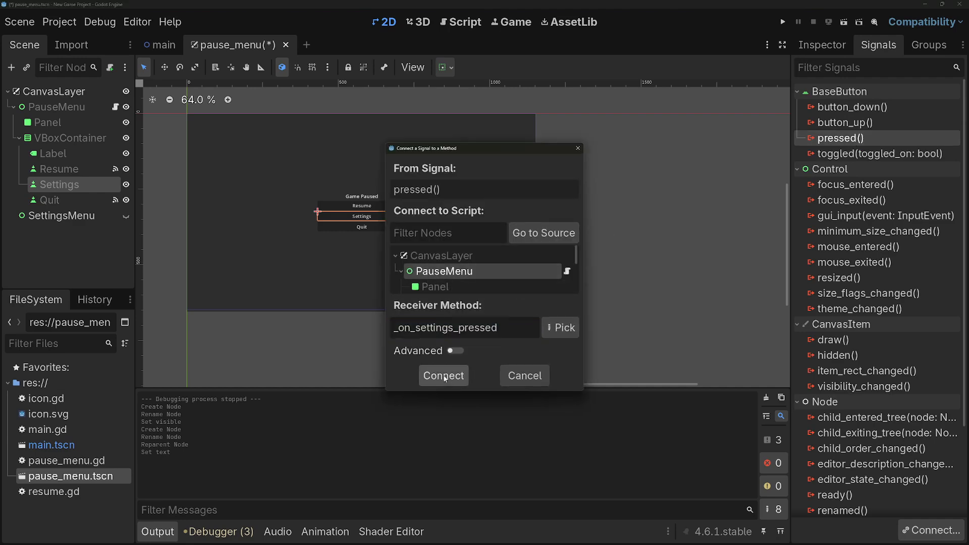
click(444, 375)
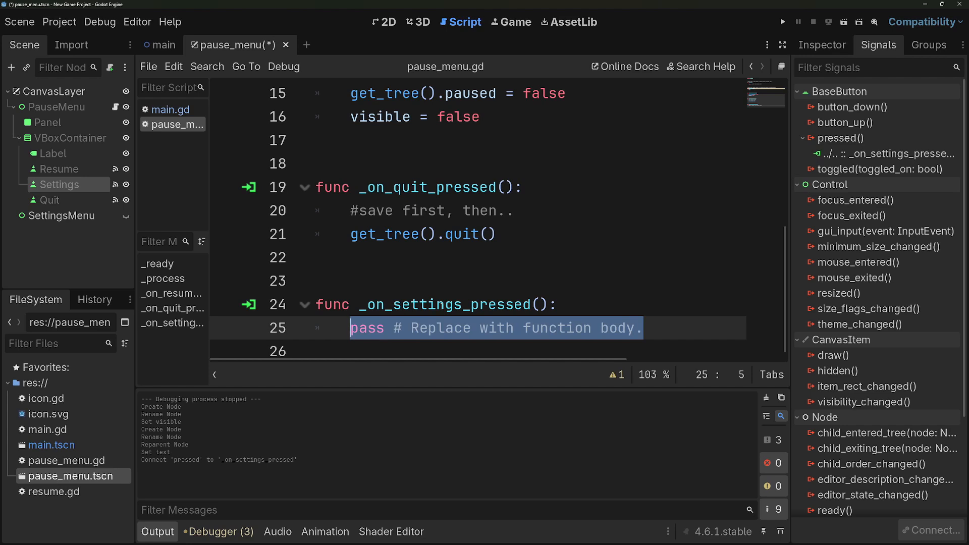
Step: In _on_settings_pressed, replace the placeholder with visible = false and get_parent().get_node("SettingsMenu").visible = true
text(v)
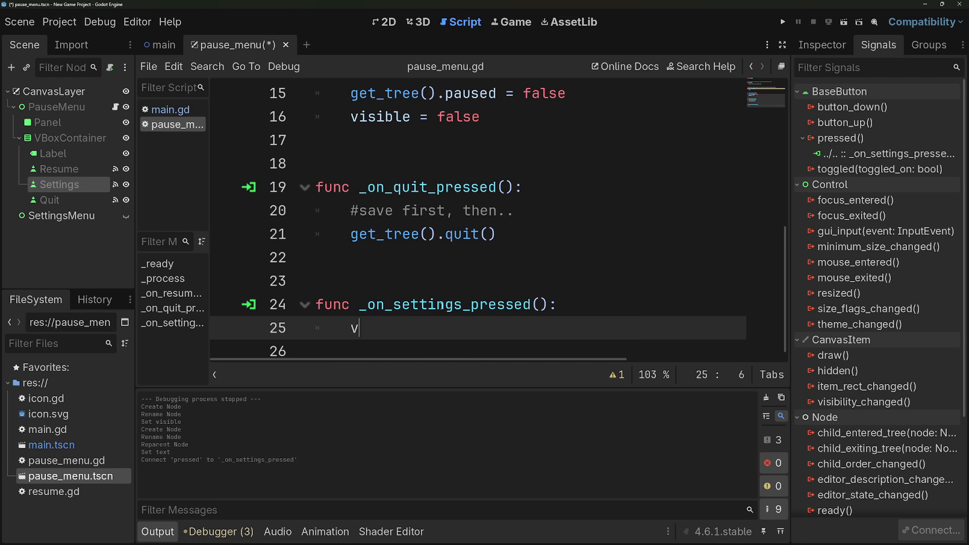
text(isible)
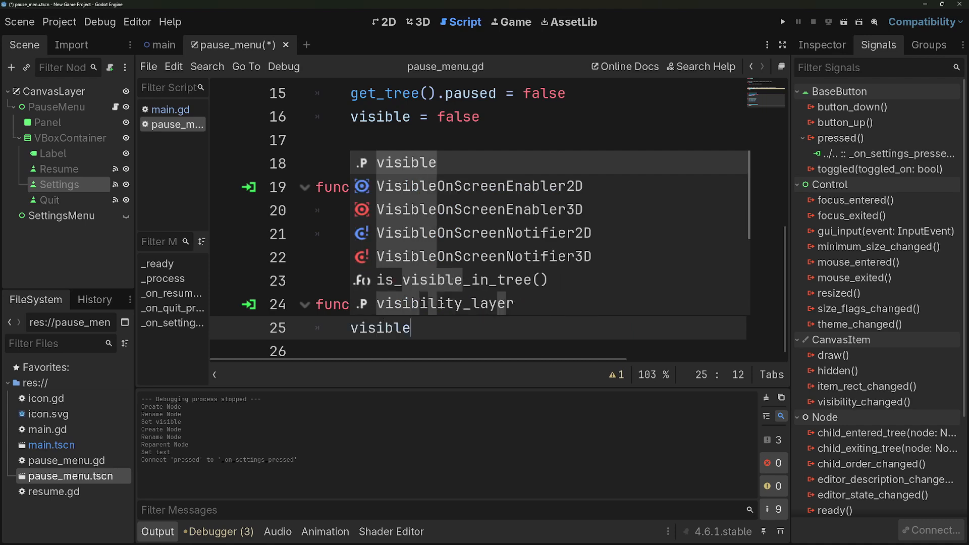
text( = false)
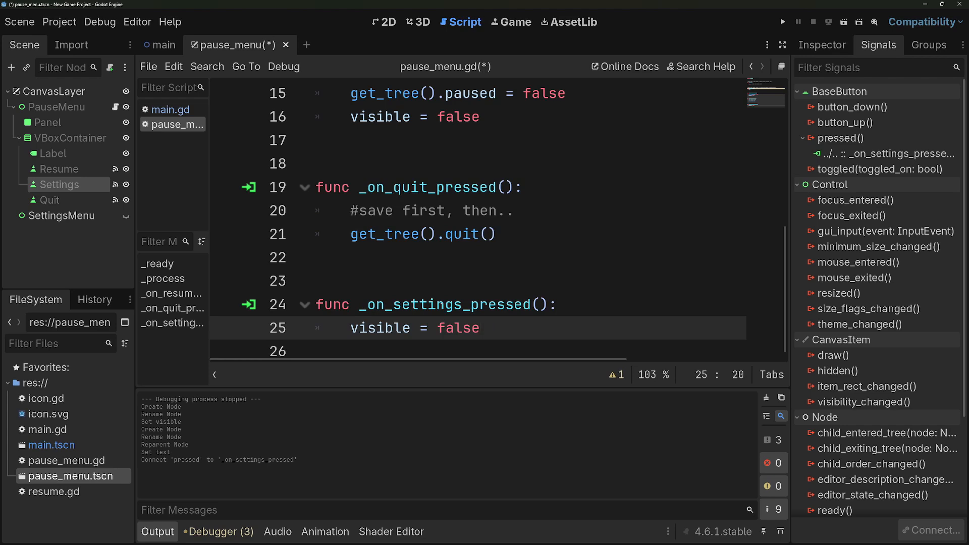
key(Return)
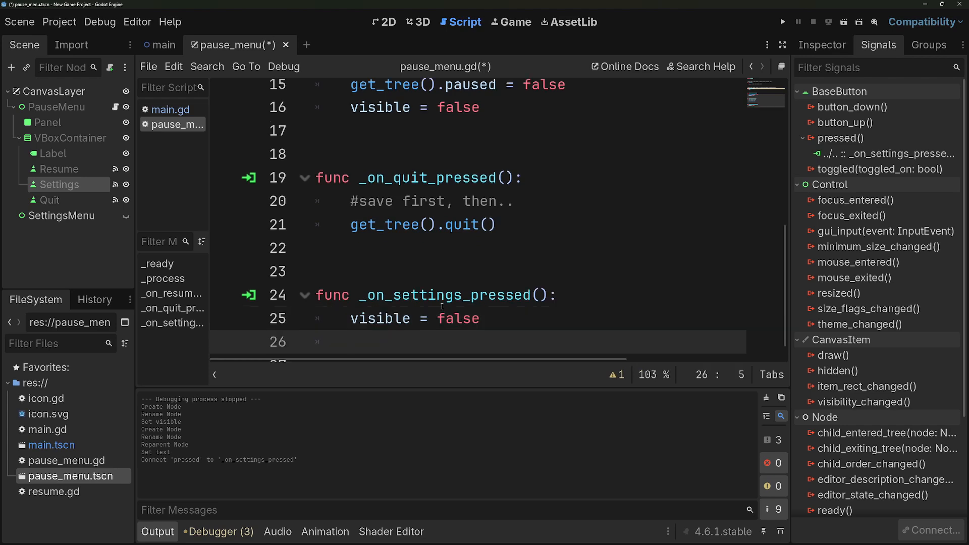
text(get_parent())
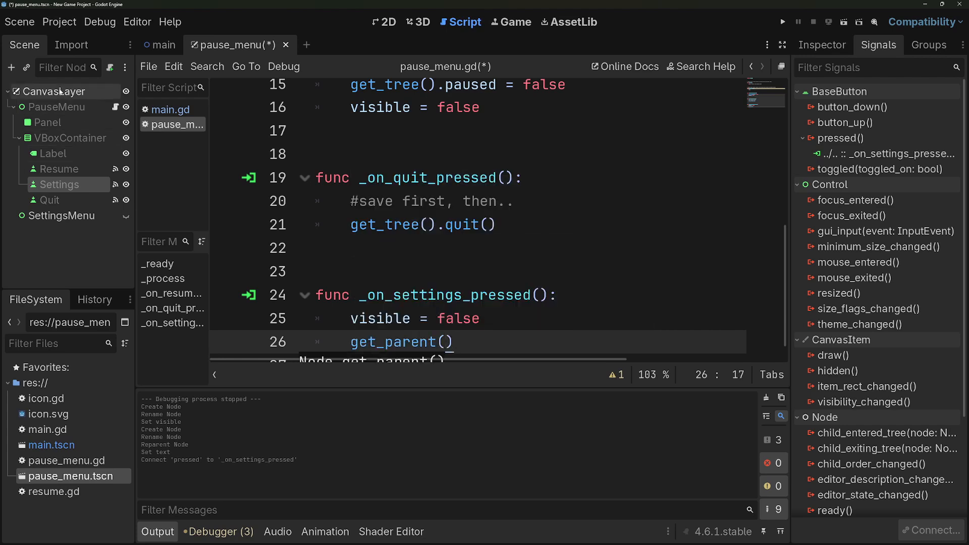
text(.get_)
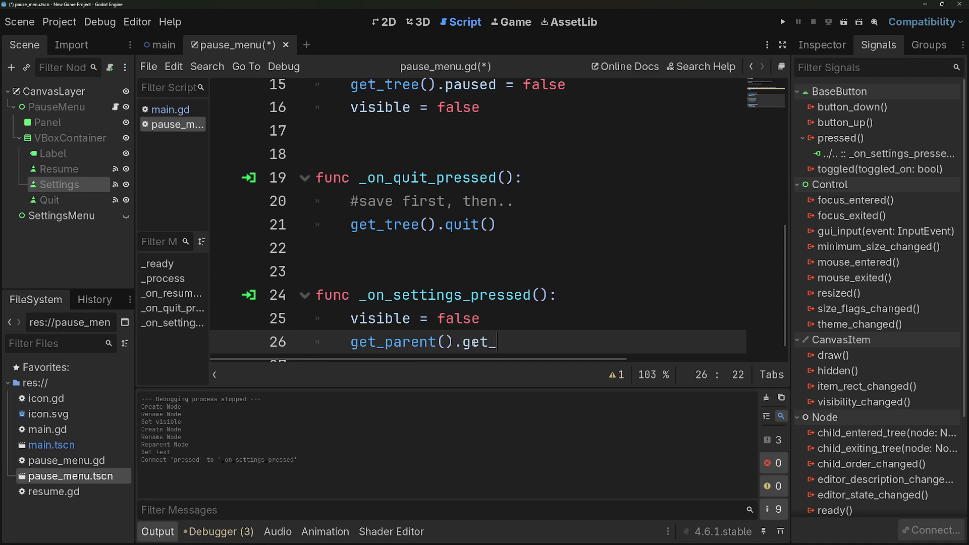
text(node("SettingsMenu)
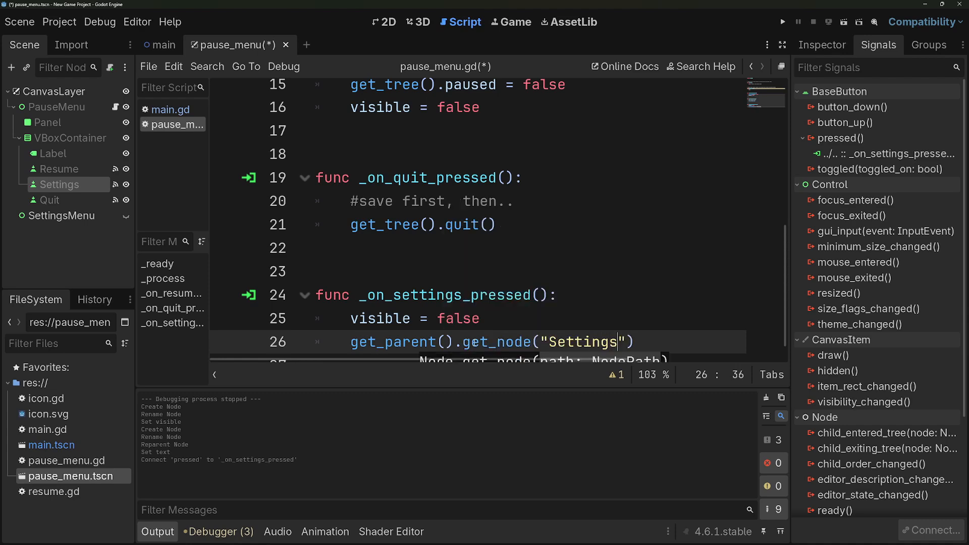
text(.vi)
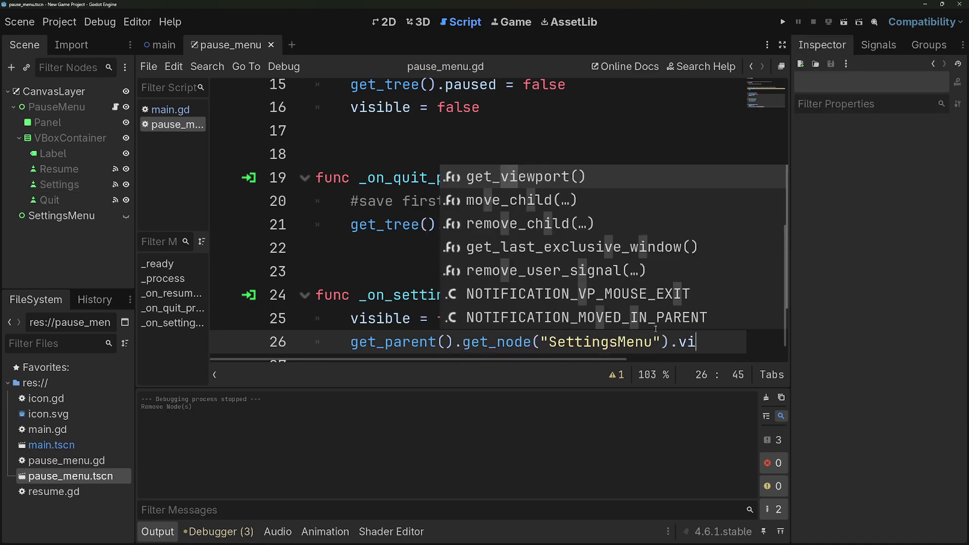
text(sible = true)
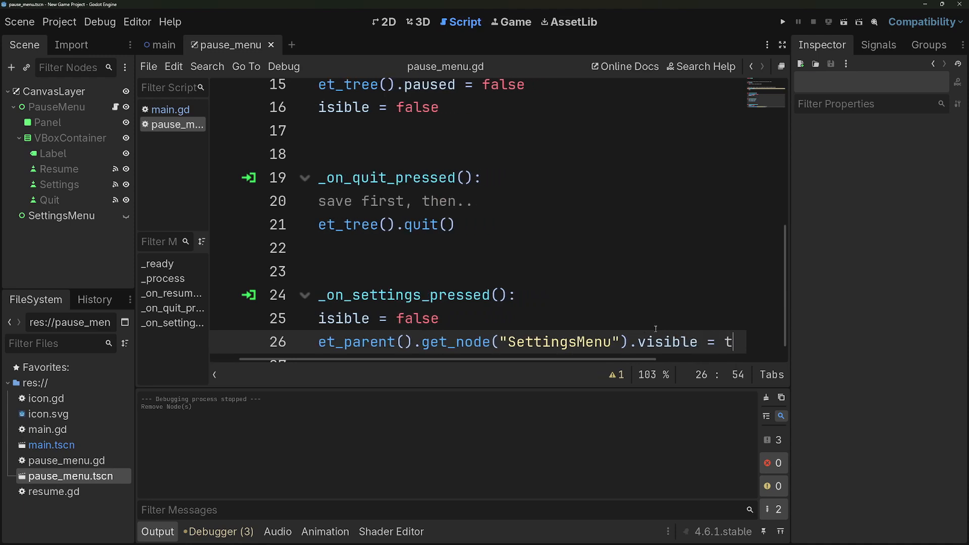
Step: Add a VBoxContainer as a child of SettingsMenu, removing that node type from the favorites
click(65, 222)
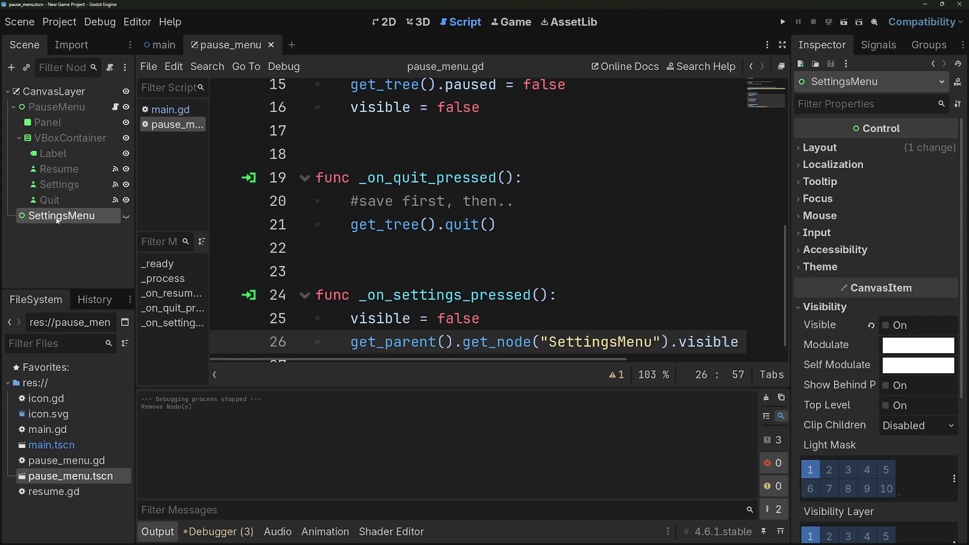
right_click(81, 220)
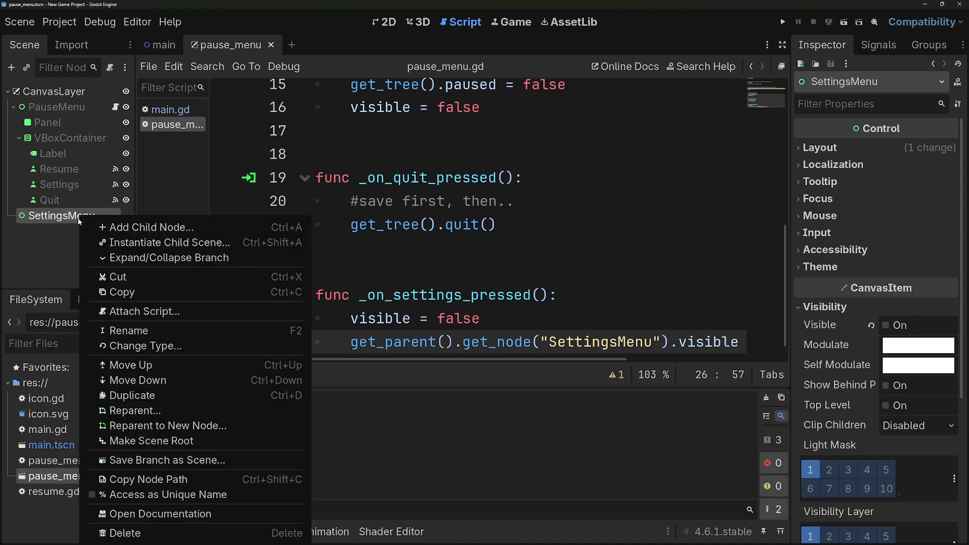
click(111, 227)
text(V)
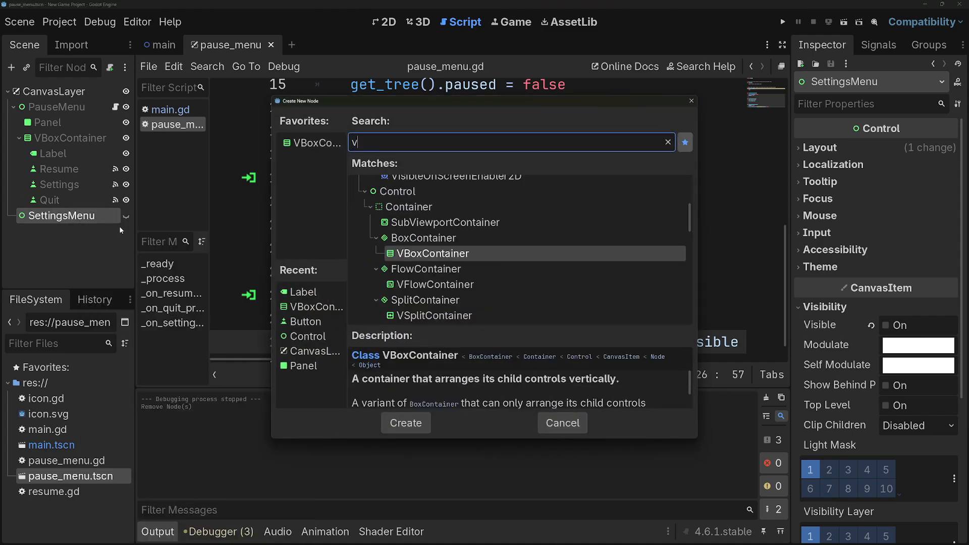
text(b)
click(685, 143)
double_click(406, 254)
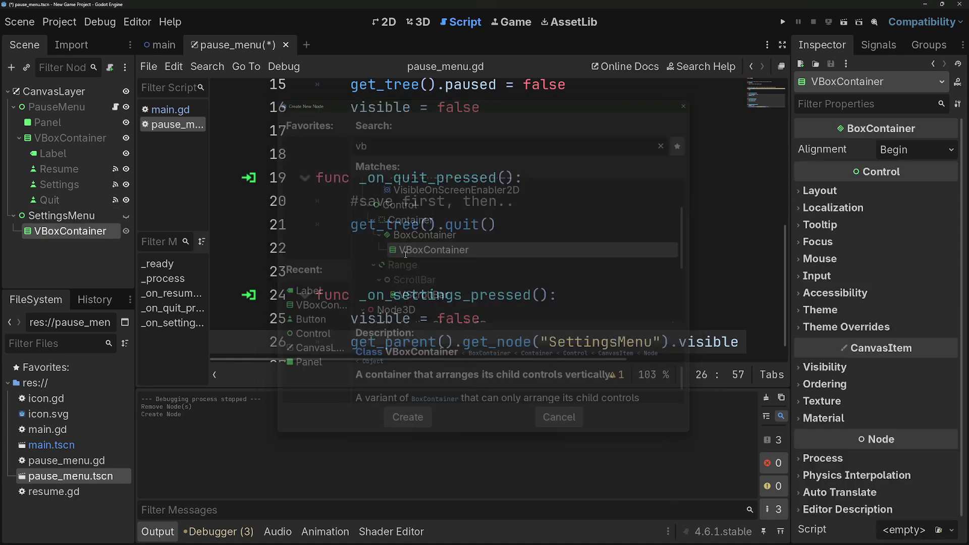
Step: Add a Label with the text "Settings" inside the SettingsMenu's VBoxContainer and save the scene
key(ctrl+a)
text(lagb)
key(BackSpace)
key(BackSpace)
text(bel)
key(Return)
click(838, 207)
text(Settings)
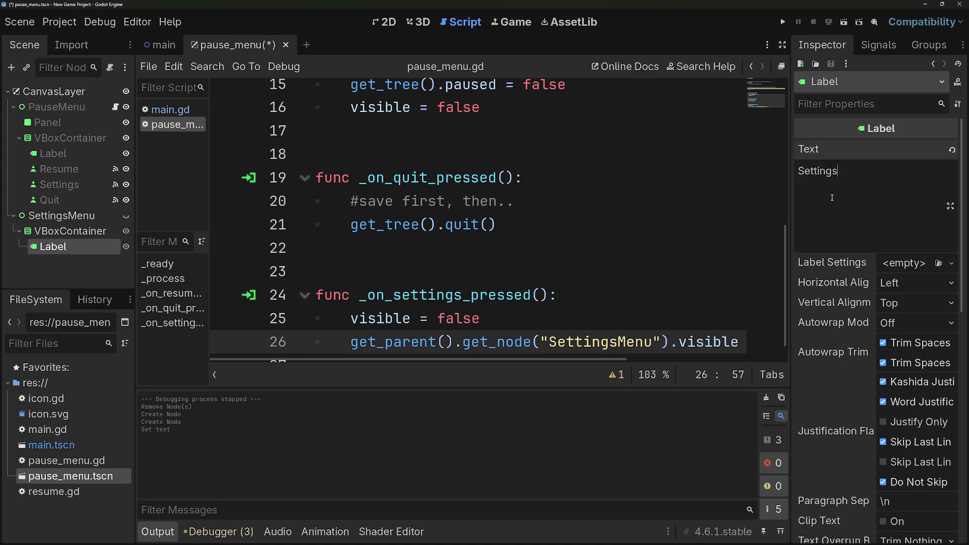
click(636, 201)
key(ctrl+s)
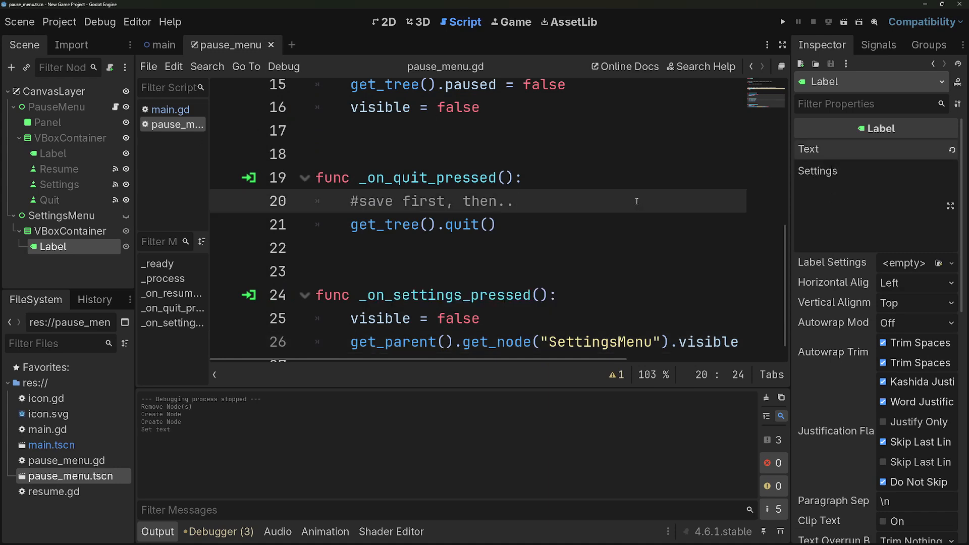
Step: Run the project, pause the game, try the Settings button, and stop the run
key(F5)
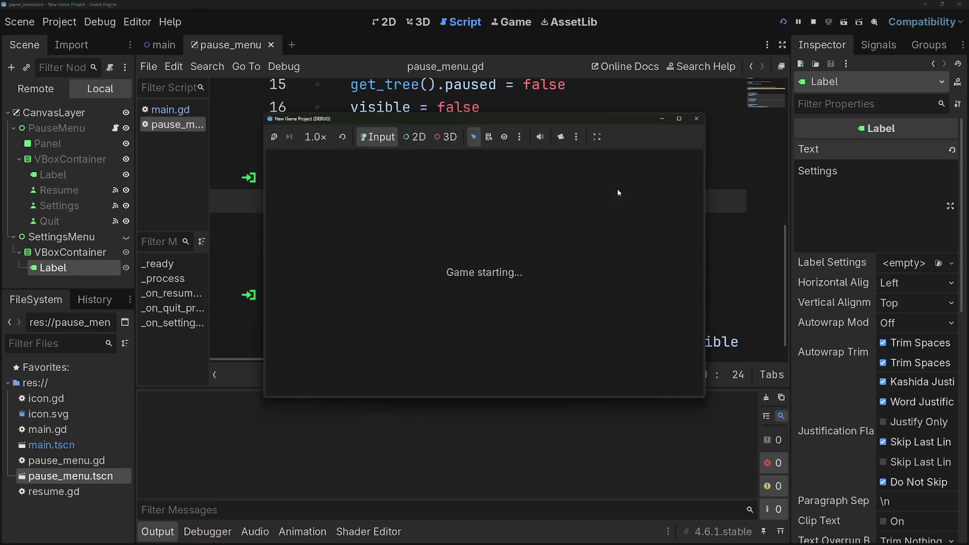
key(Escape)
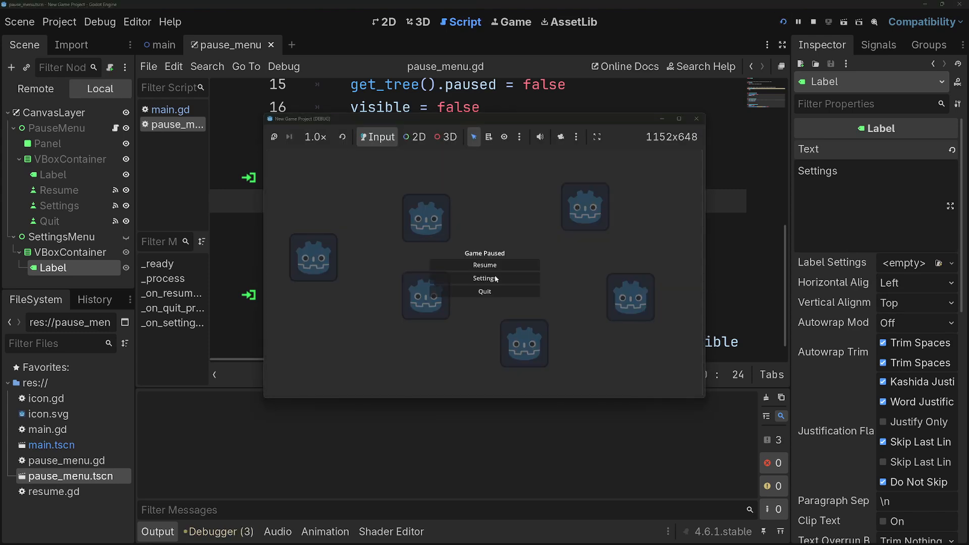
click(497, 278)
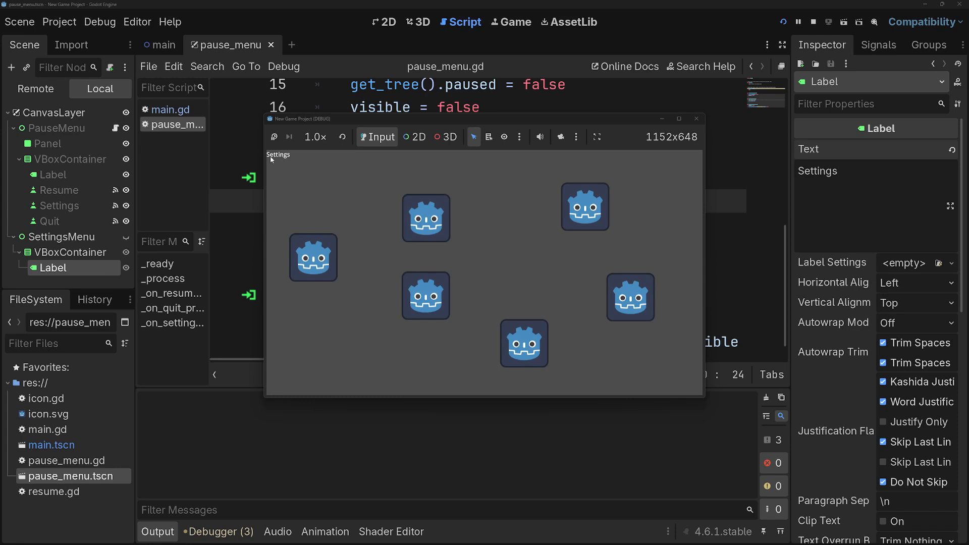
key(F8)
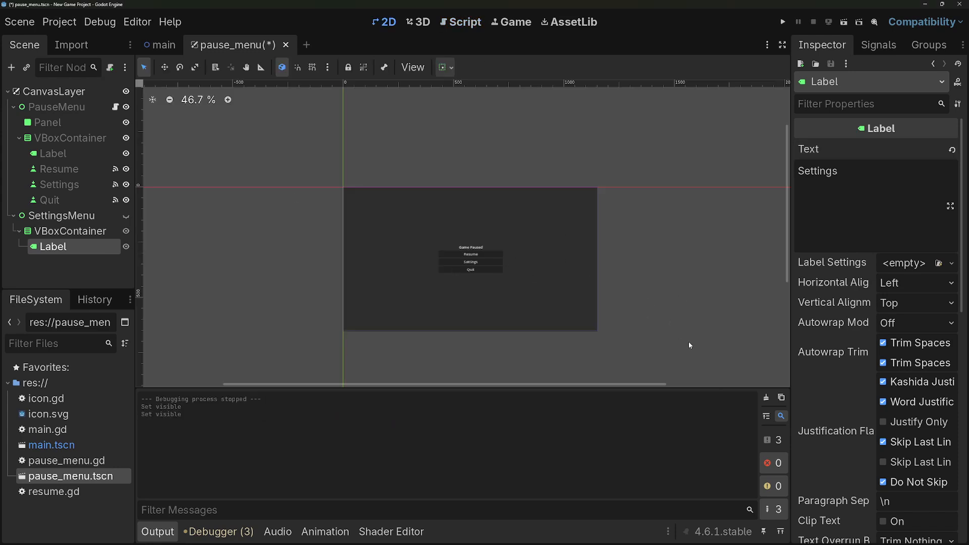
scroll(691, 346, up, 2)
scroll(552, 285, up, 2)
drag(536, 385, 385, 385)
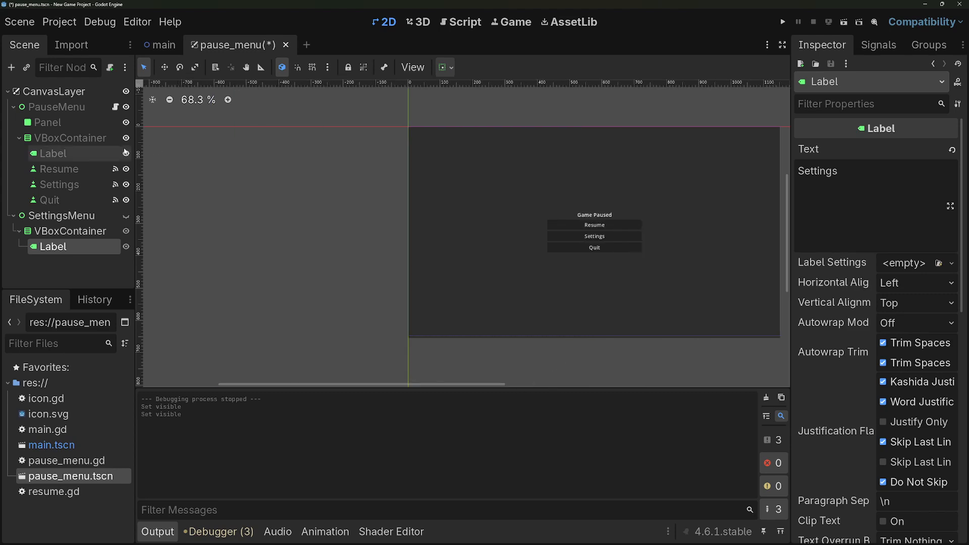
Step: Turn off visibility for the PauseMenu node and turn it on for the SettingsMenu node
click(56, 107)
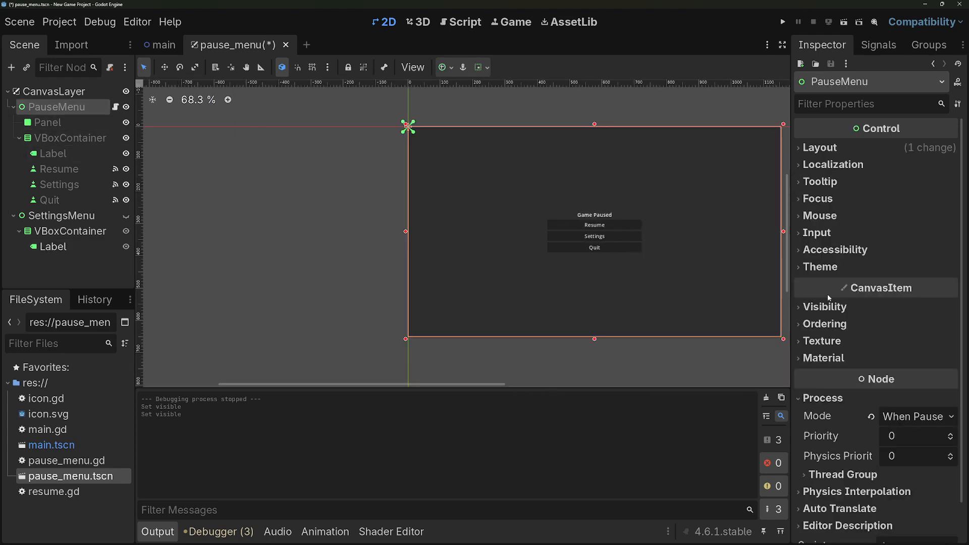
click(824, 306)
click(895, 326)
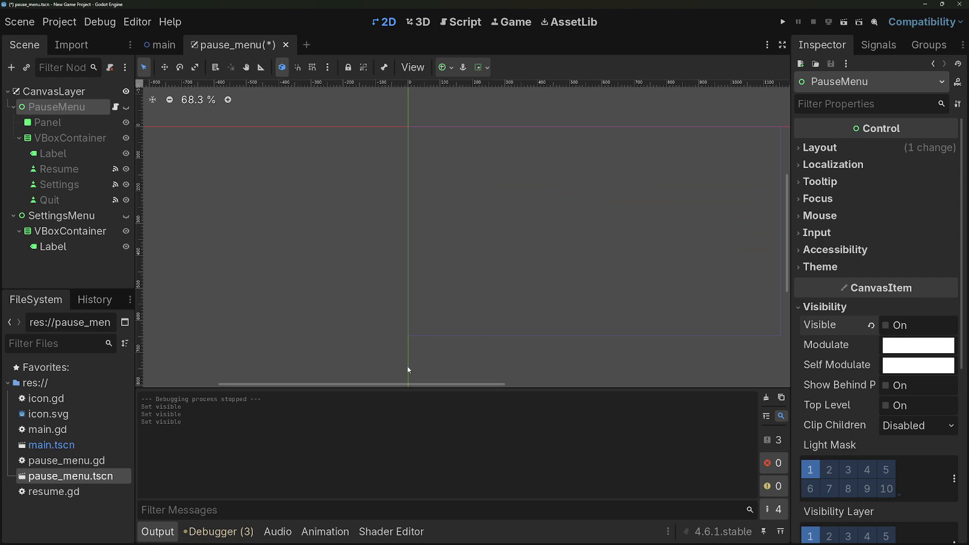
drag(428, 386, 512, 385)
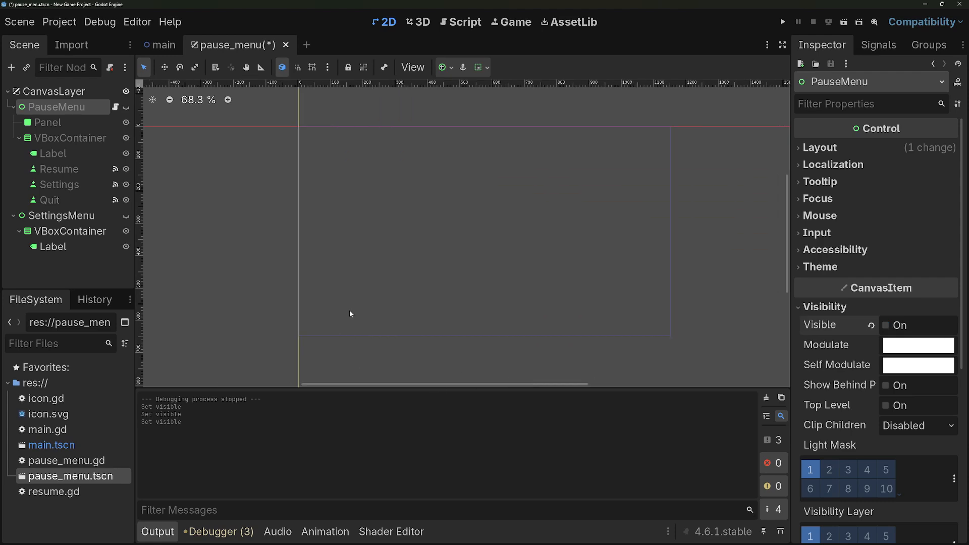
click(61, 215)
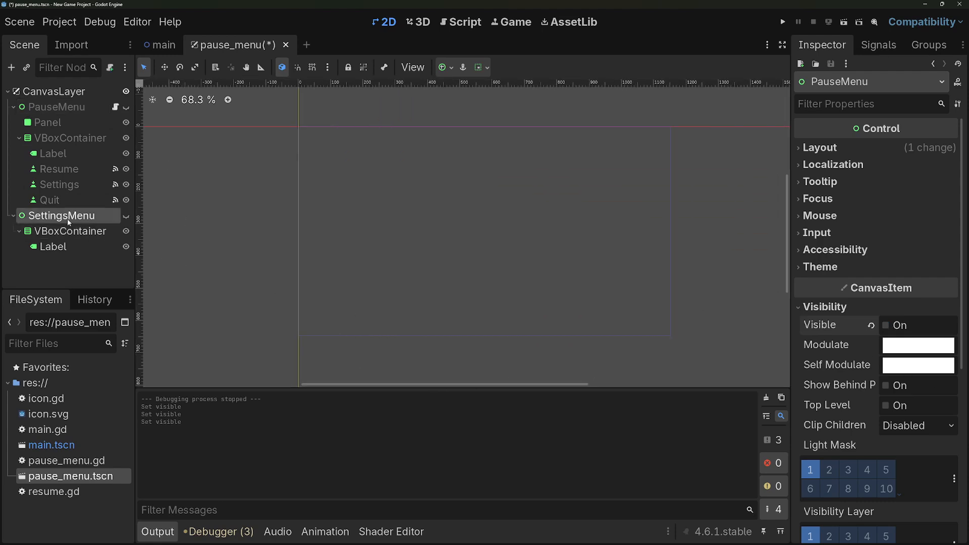
click(886, 325)
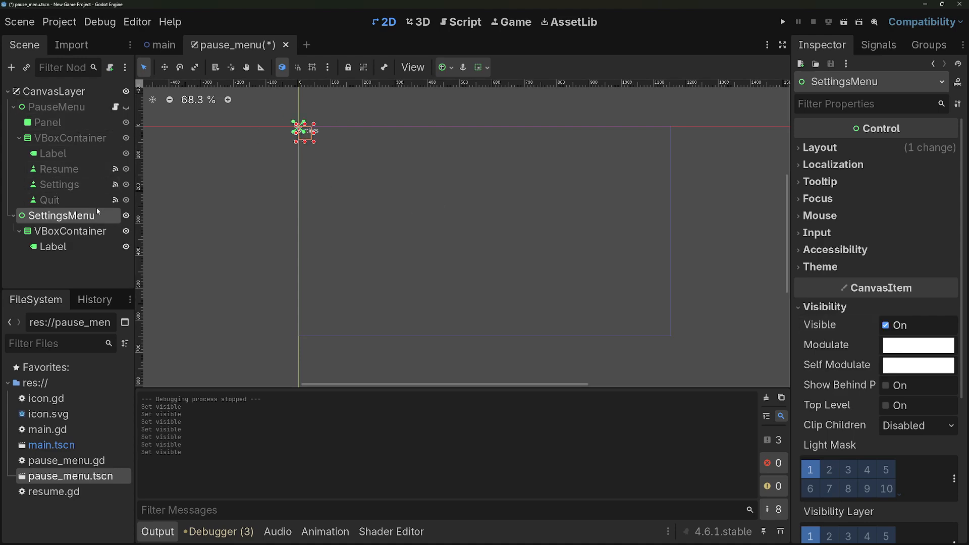
Step: Add a Panel as a child of SettingsMenu and resize it to about 1154 × 651 to cover the viewport
key(ctrl+a)
text(panel)
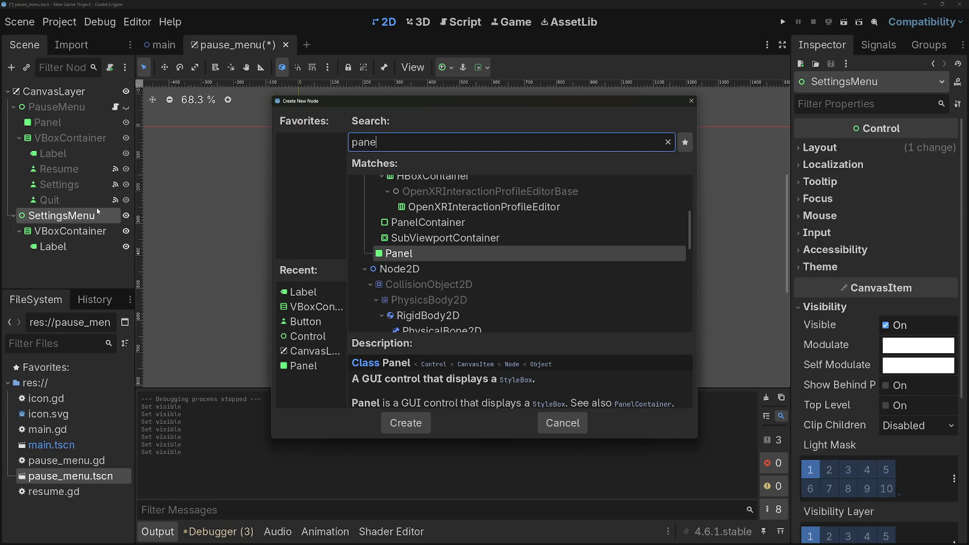
key(Return)
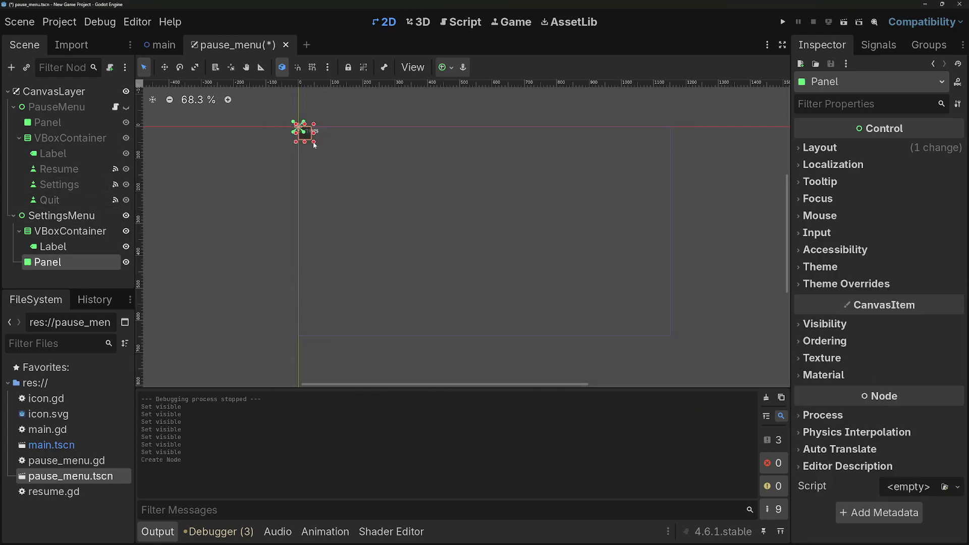
drag(315, 142, 674, 339)
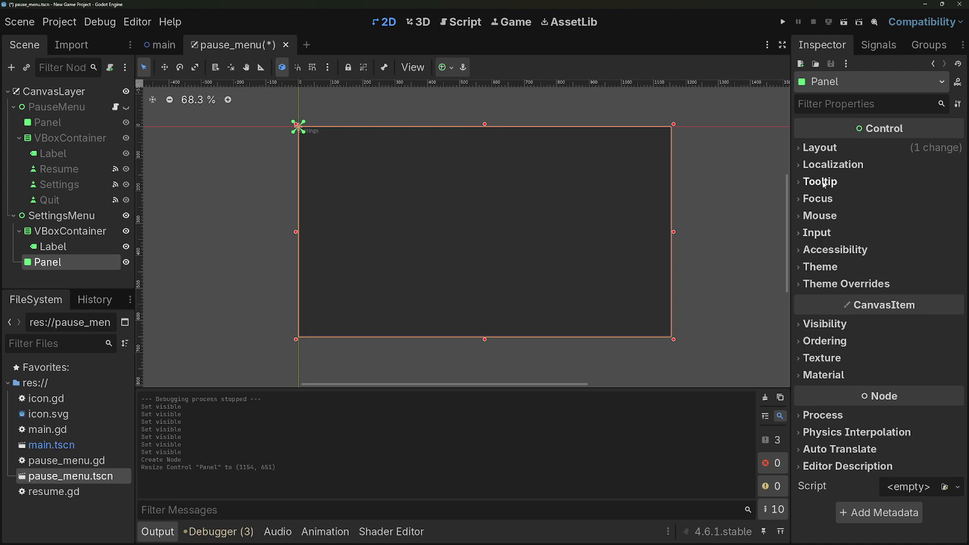
Step: Tint the SettingsMenu's Panel dark teal through its Self Modulate color, then deselect it
click(801, 327)
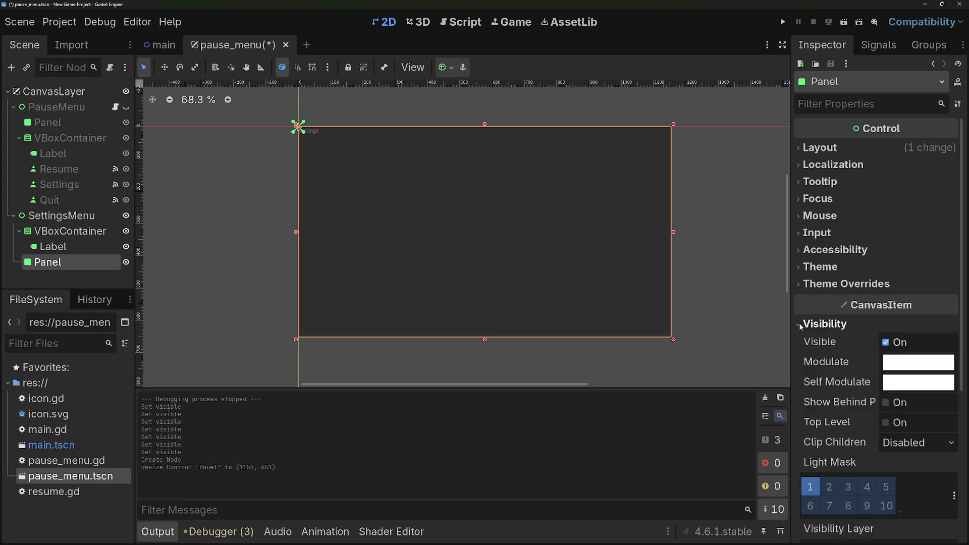
click(900, 361)
drag(889, 206, 860, 207)
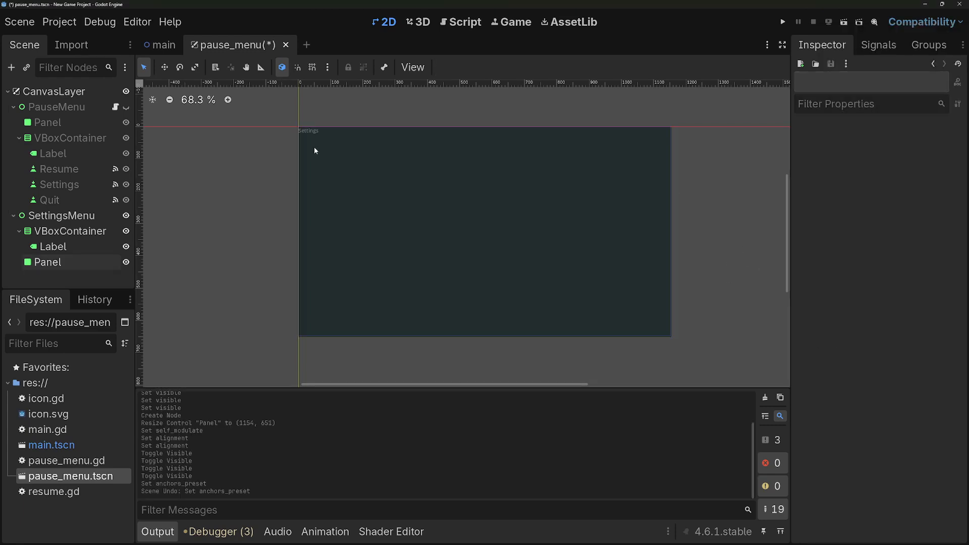
click(325, 138)
click(221, 206)
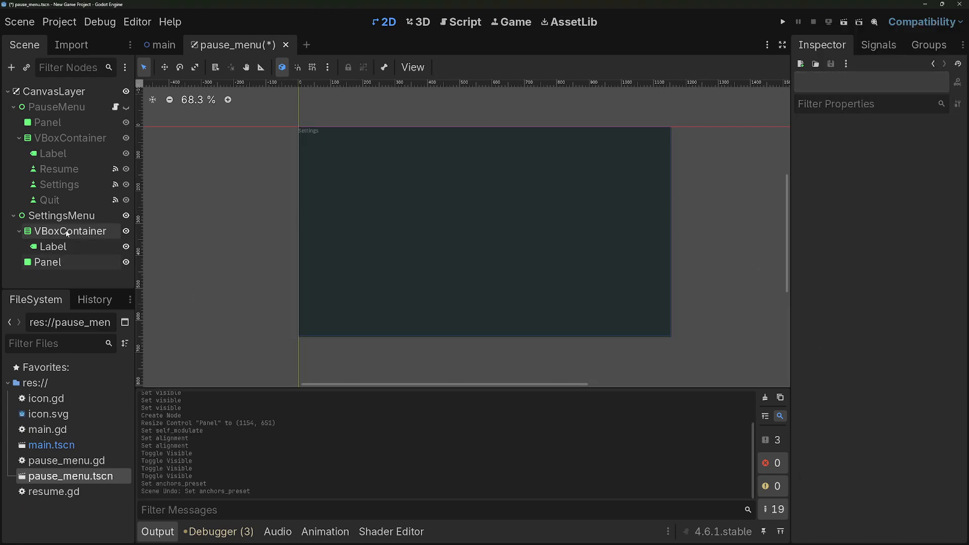
Step: Set the SettingsMenu VBoxContainer's layout mode to Anchors with the Center anchor preset
click(71, 232)
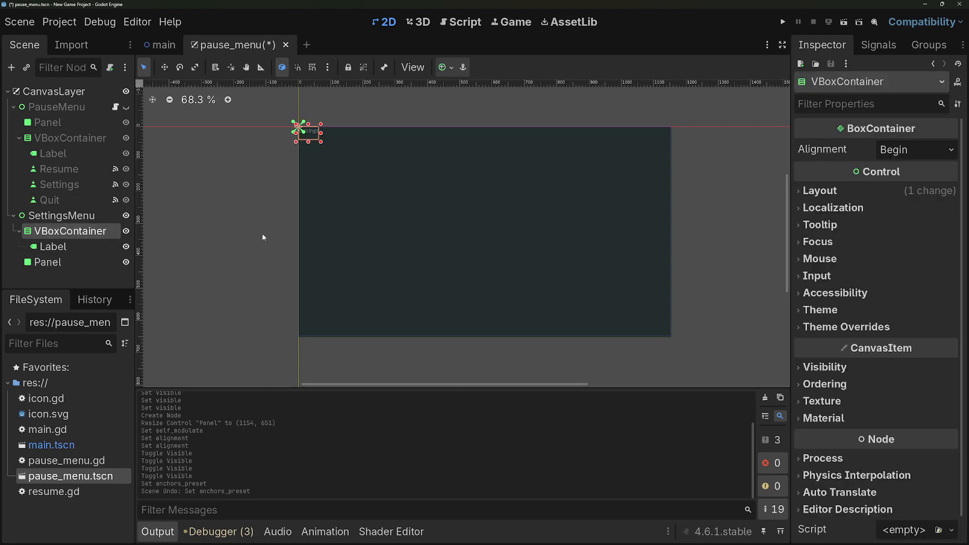
click(820, 191)
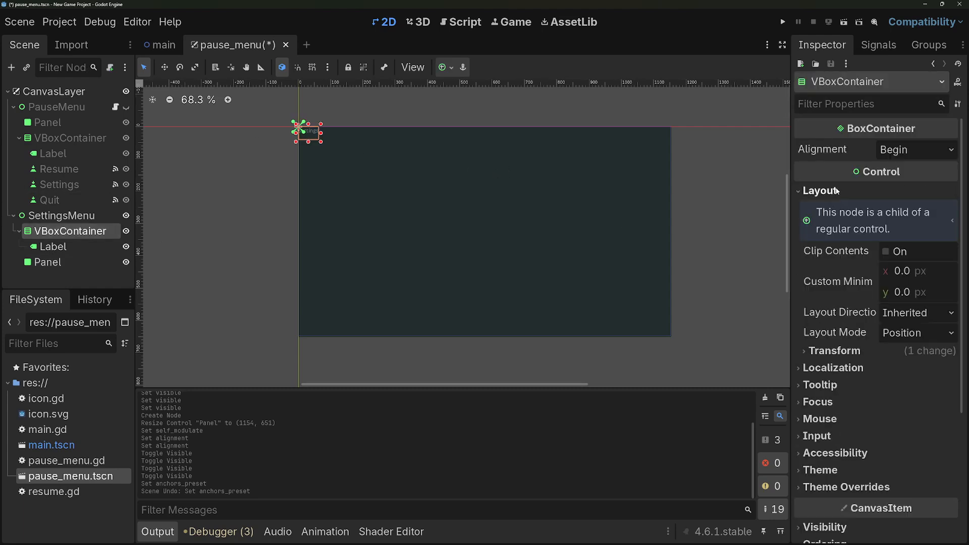
click(908, 336)
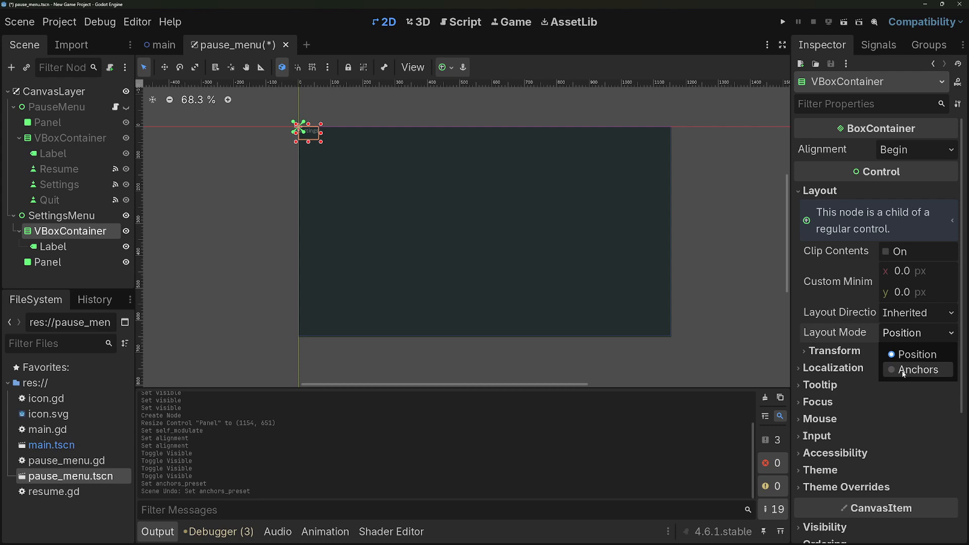
click(903, 371)
click(911, 354)
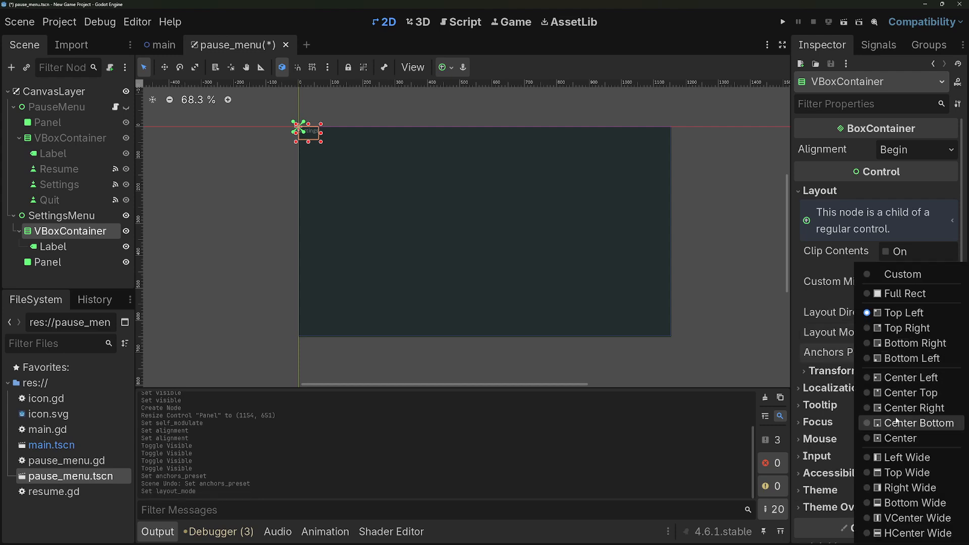
click(897, 437)
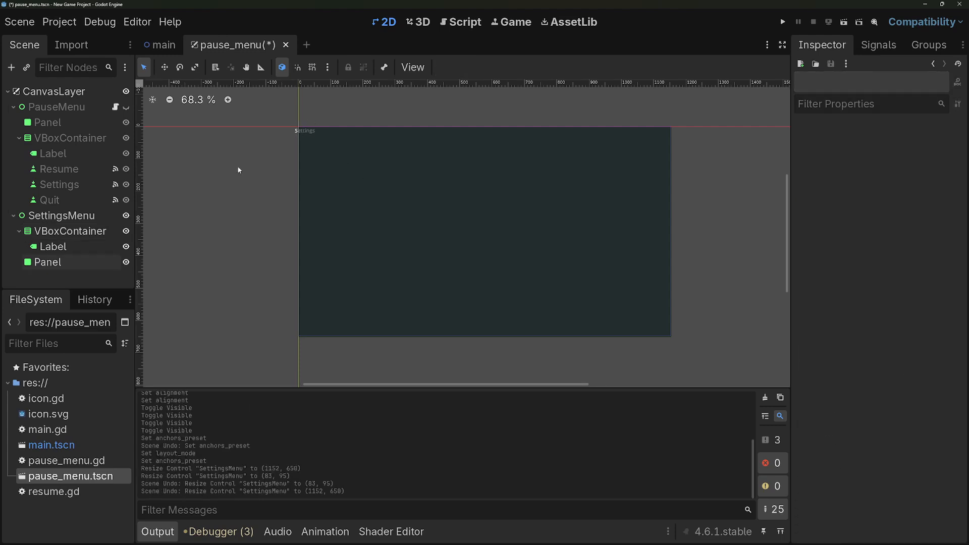
Step: Resize the SettingsMenu control to 1152 × 648 so that it fills the viewport
click(75, 216)
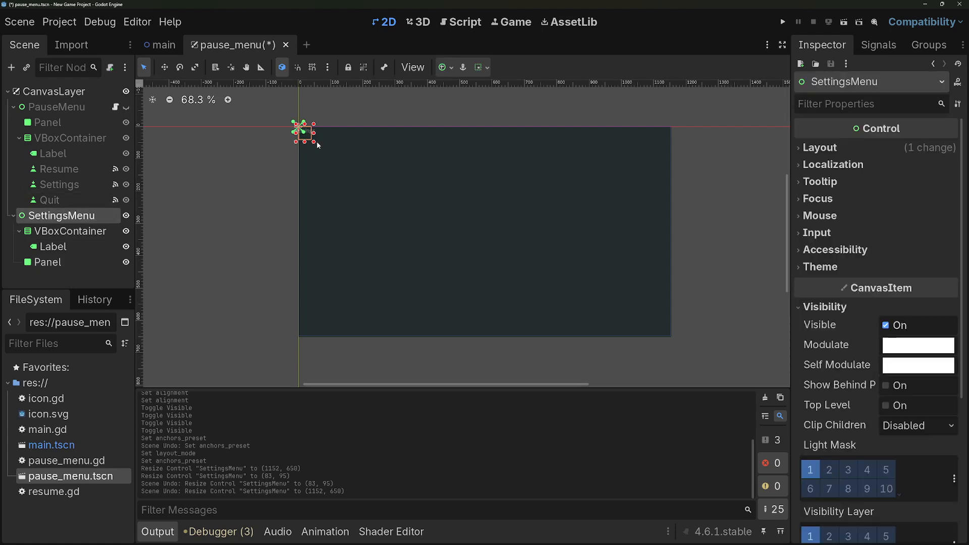
drag(316, 141, 674, 339)
click(702, 328)
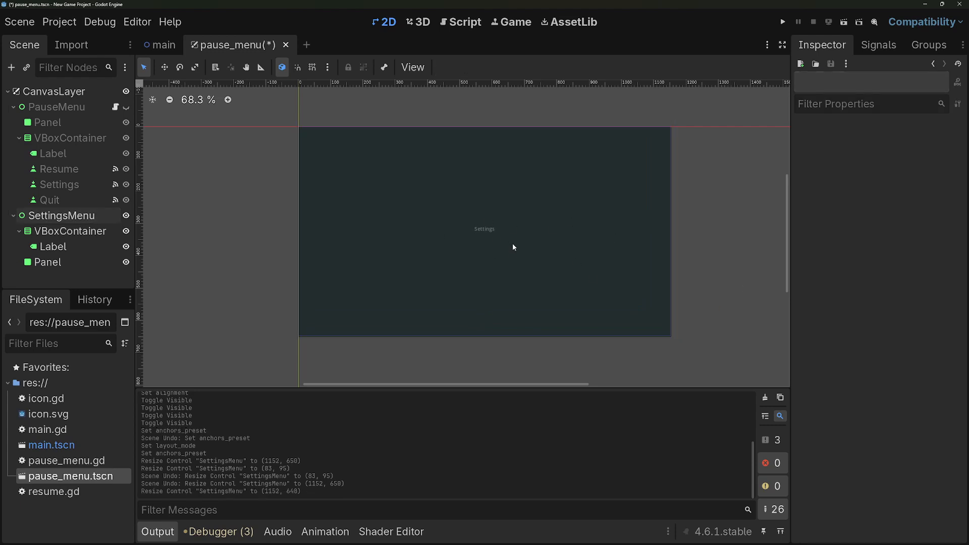
Step: Add an HSlider to the SettingsMenu's VBoxContainer and rename it Volume
click(76, 234)
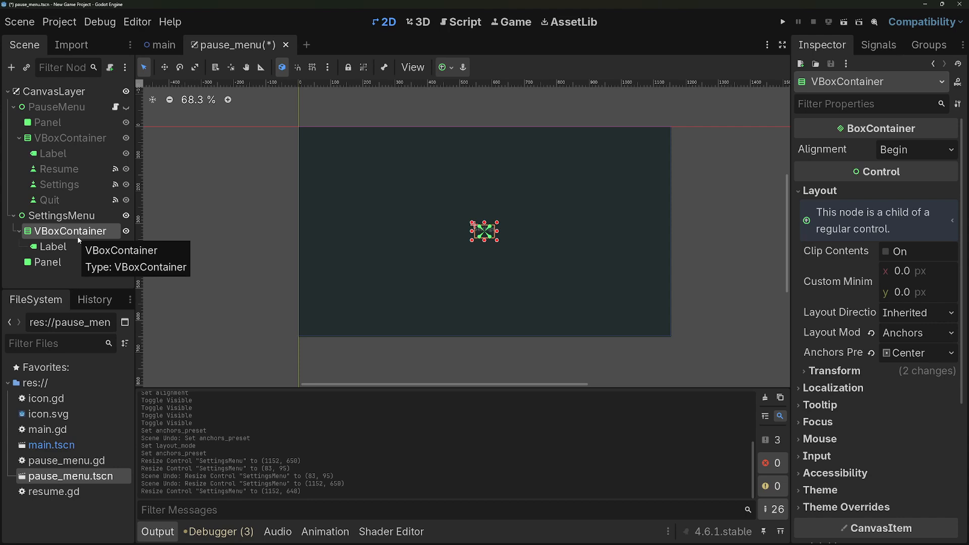
key(ctrl+a)
text(H)
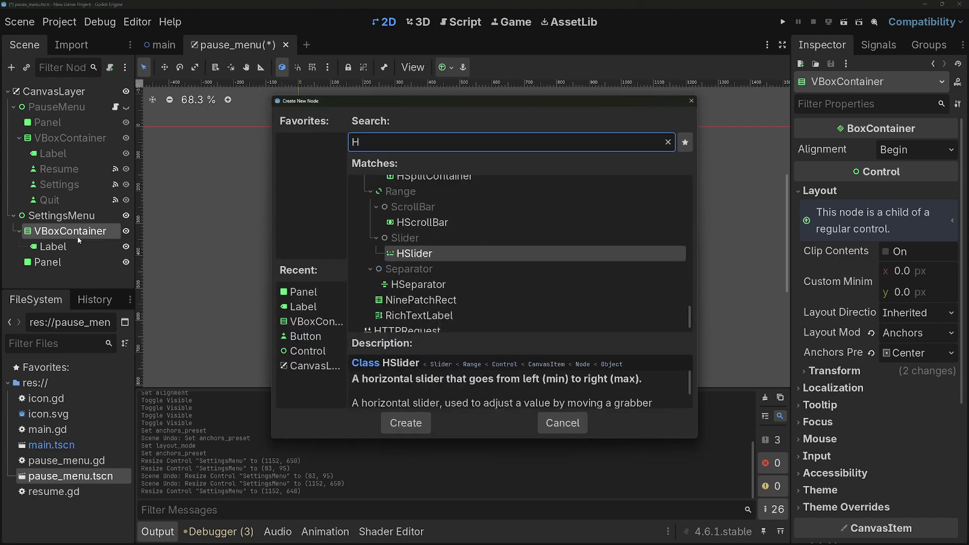
key(Return)
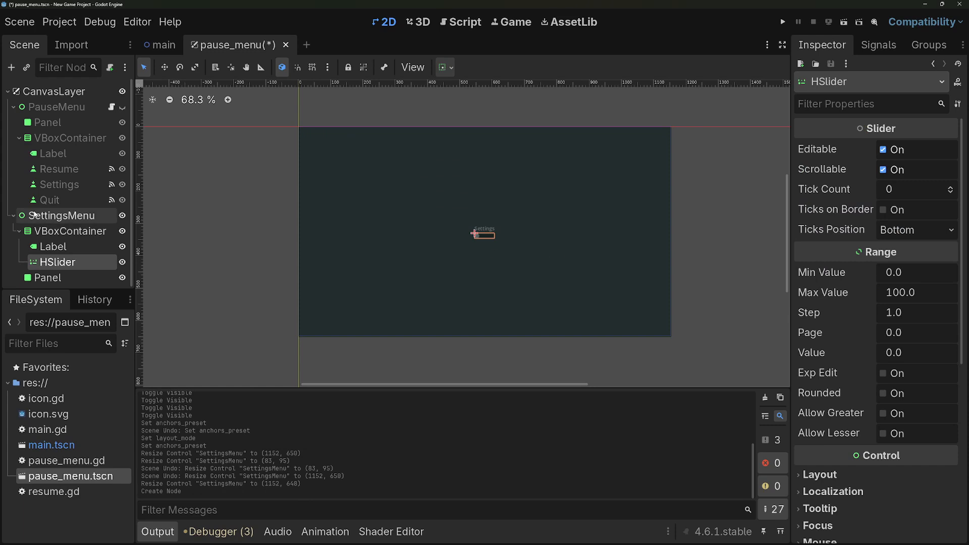
double_click(78, 262)
text(Volume)
Step: Add a CheckBox to the SettingsMenu's VBoxContainer and name it Mute
click(74, 232)
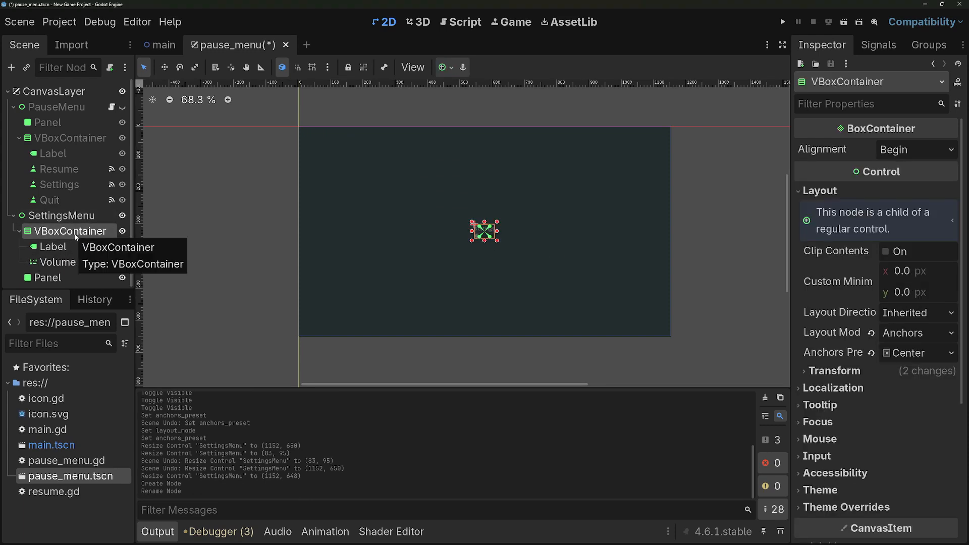
key(ctrl+a)
text(chec)
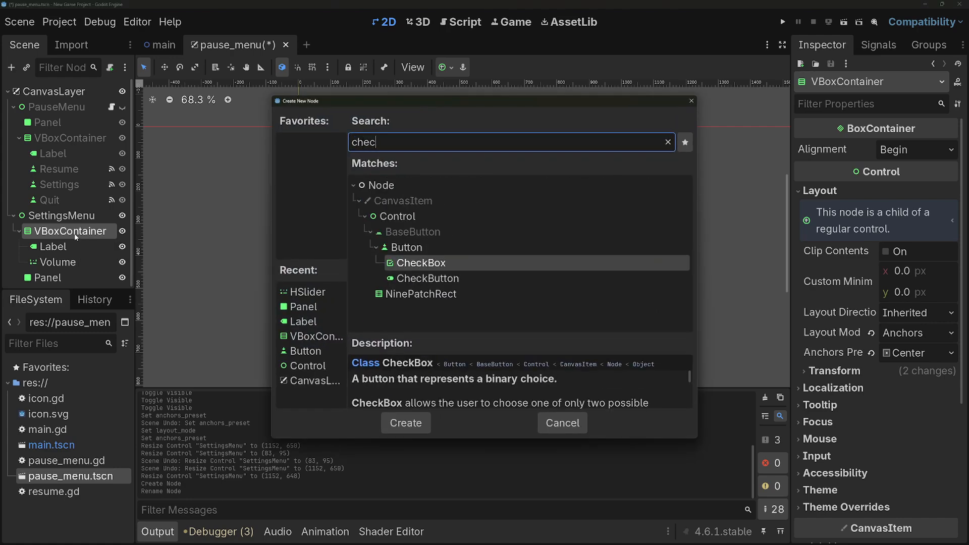
key(Return)
text(Mute)
key(Return)
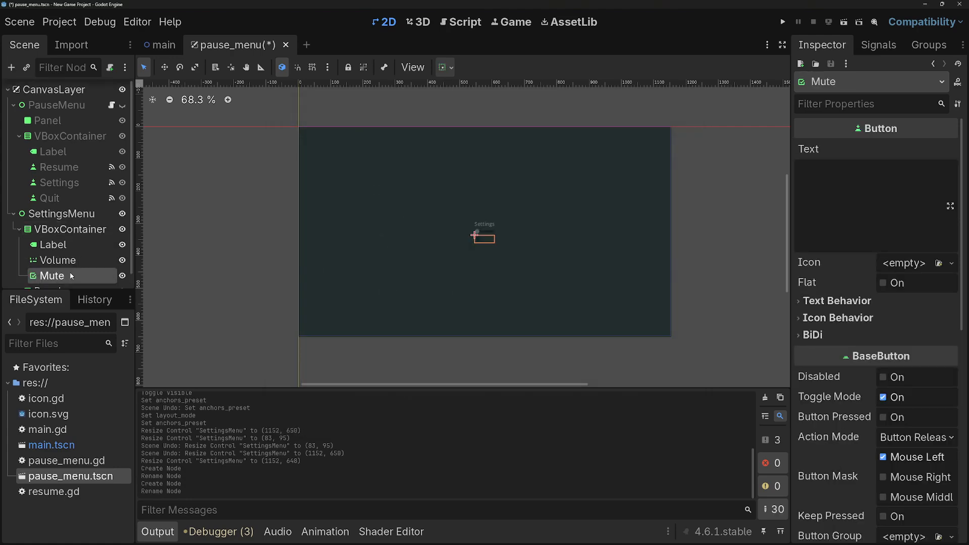
Step: Add an OptionButton to the SettingsMenu's VBoxContainer and rename it ScreenMode
click(63, 229)
key(ctrl+a)
text(optio)
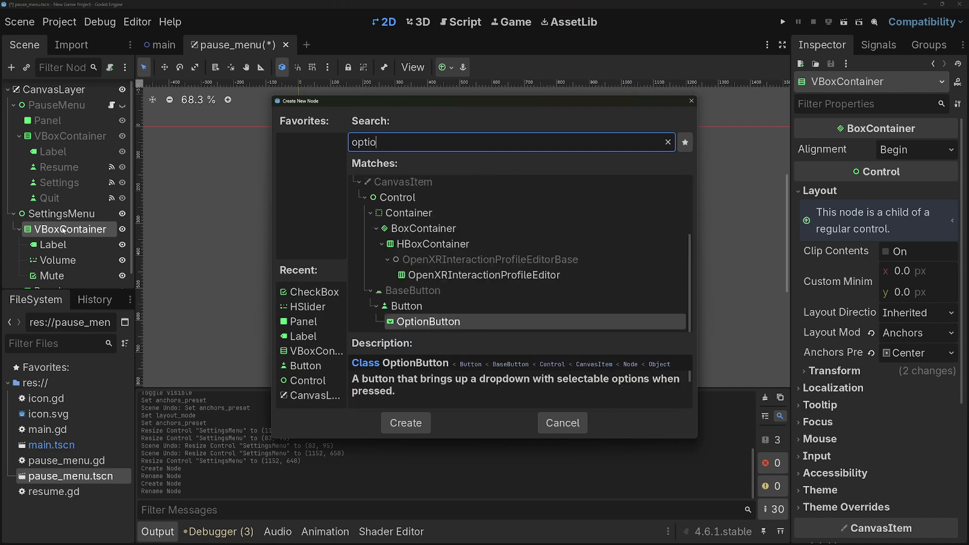
key(Return)
double_click(81, 277)
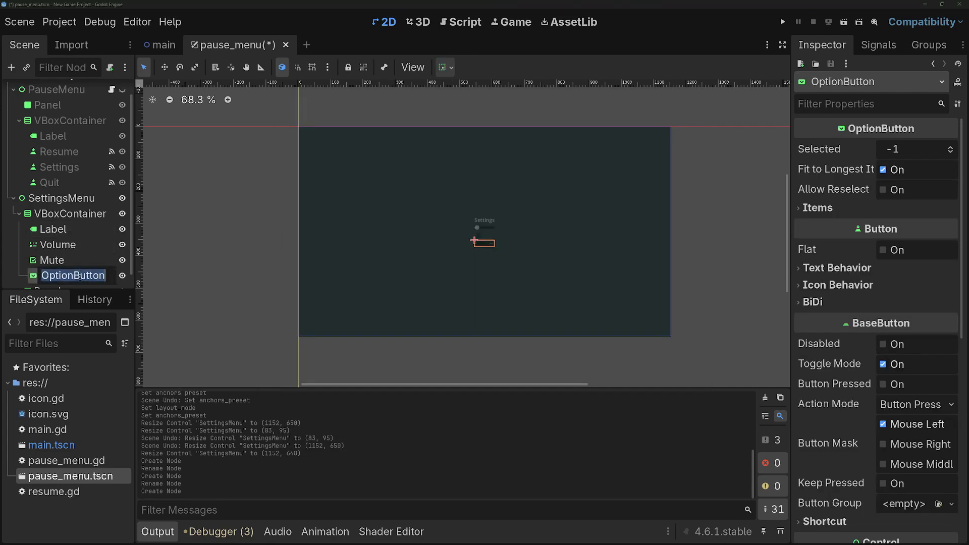
click(86, 275)
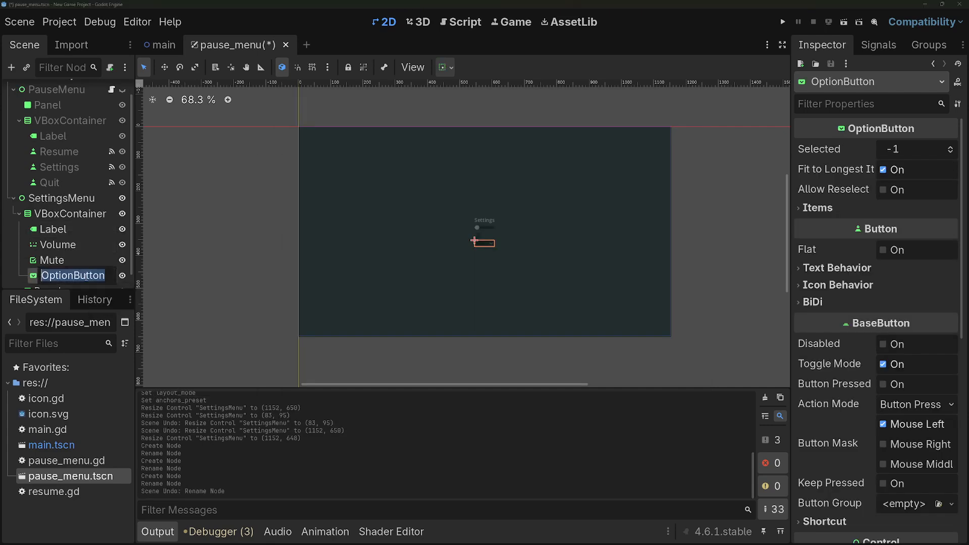
click(87, 276)
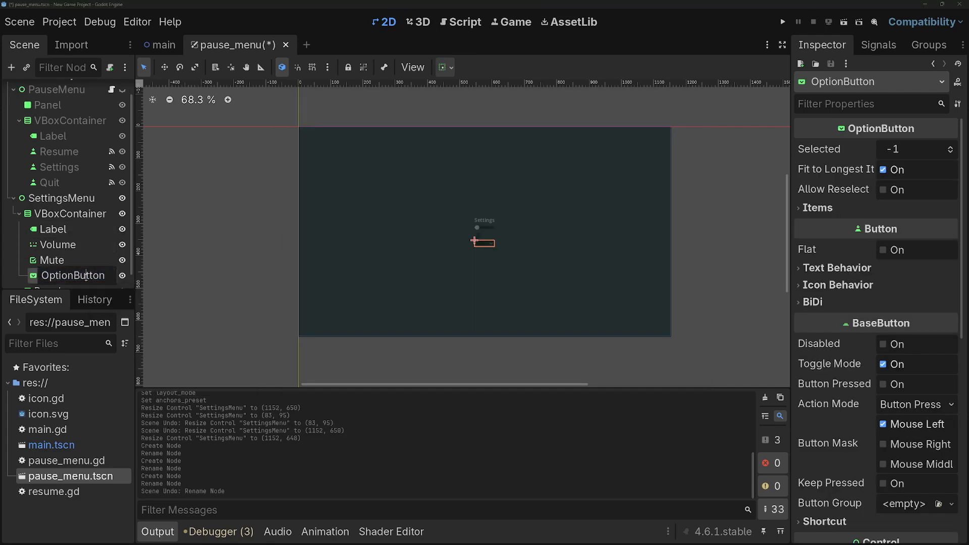
double_click(86, 276)
text(ScreenMode)
Step: Add a Button with the text "Back" to the SettingsMenu's VBoxContainer and rename the node Back
click(86, 214)
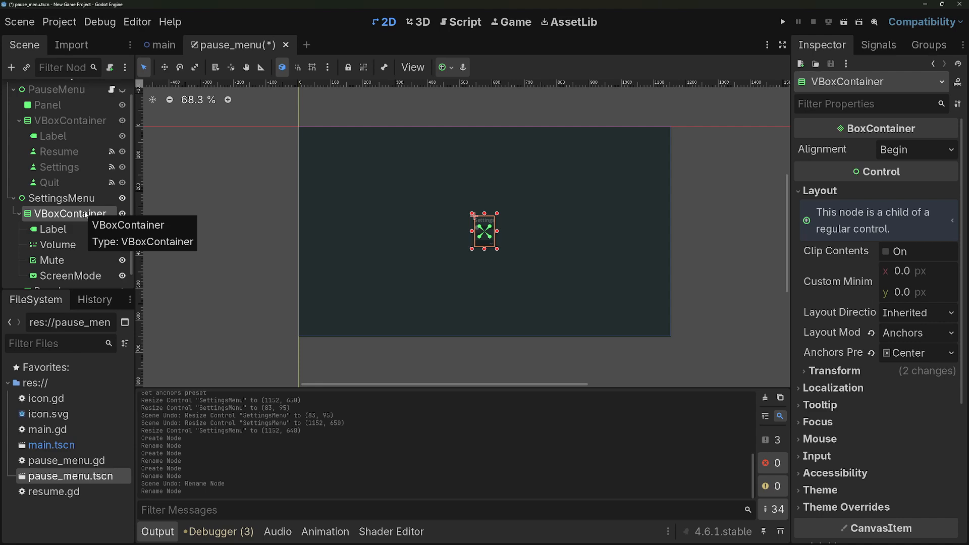
key(ctrl+a)
text(button)
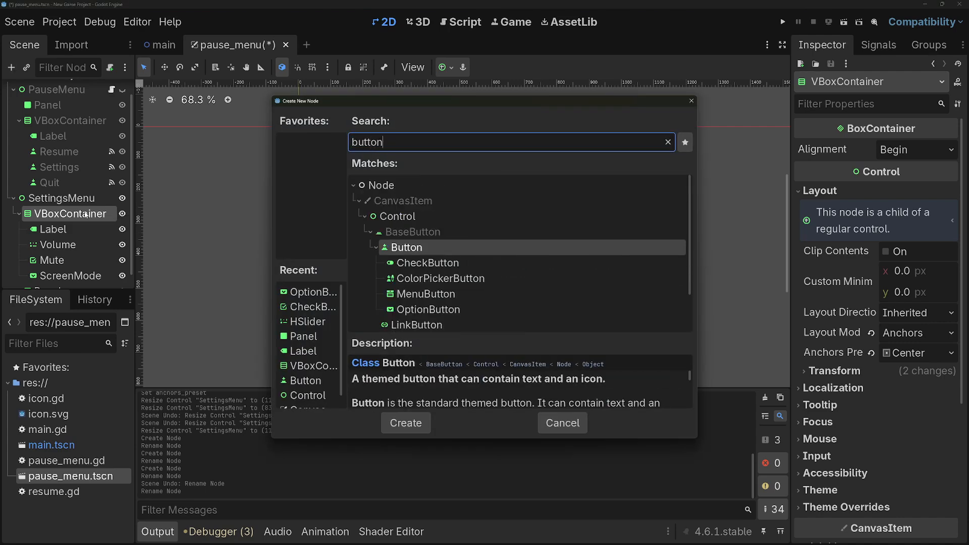
key(Return)
click(882, 213)
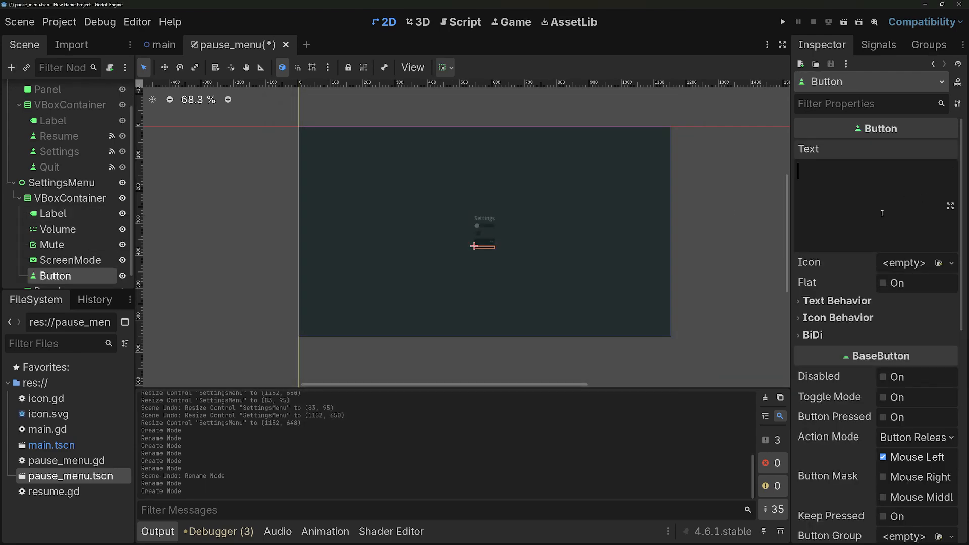
text(Back)
double_click(56, 275)
text(Back)
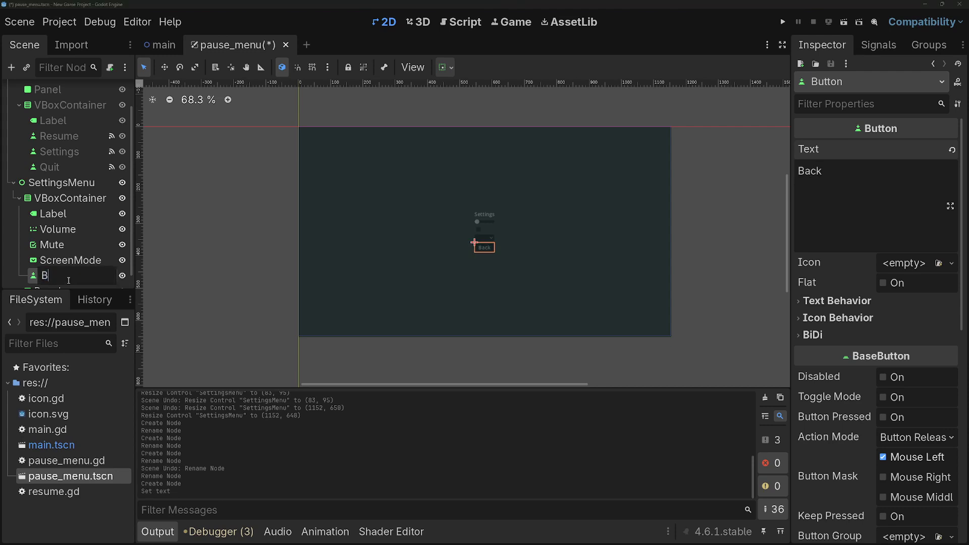
key(Return)
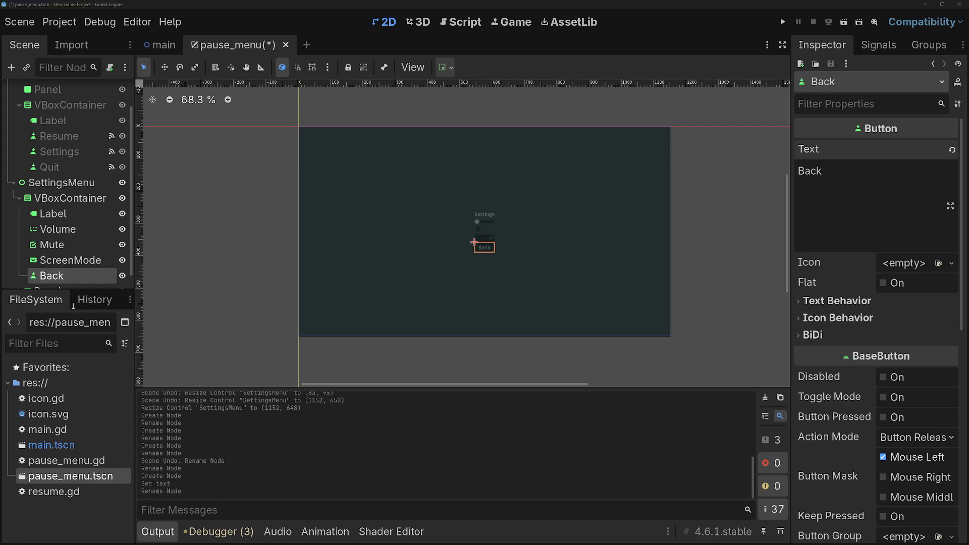
Step: Attach a new GDScript, settings_menu.gd, with the default Node template to the SettingsMenu node
right_click(59, 183)
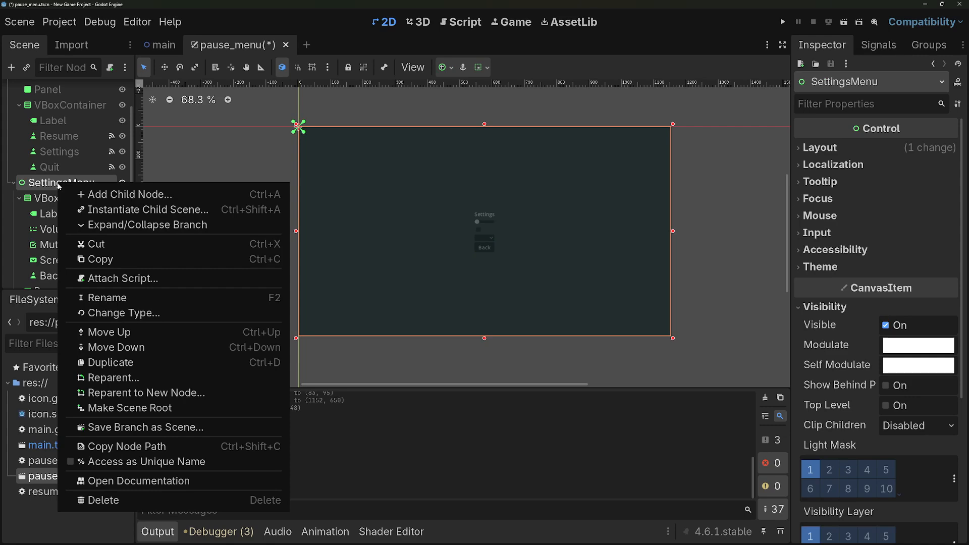
click(121, 278)
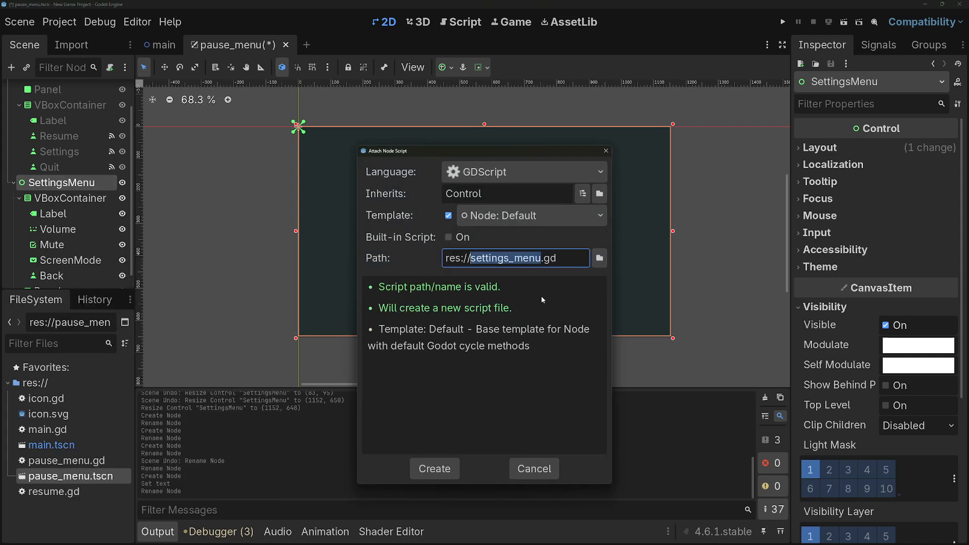
click(441, 467)
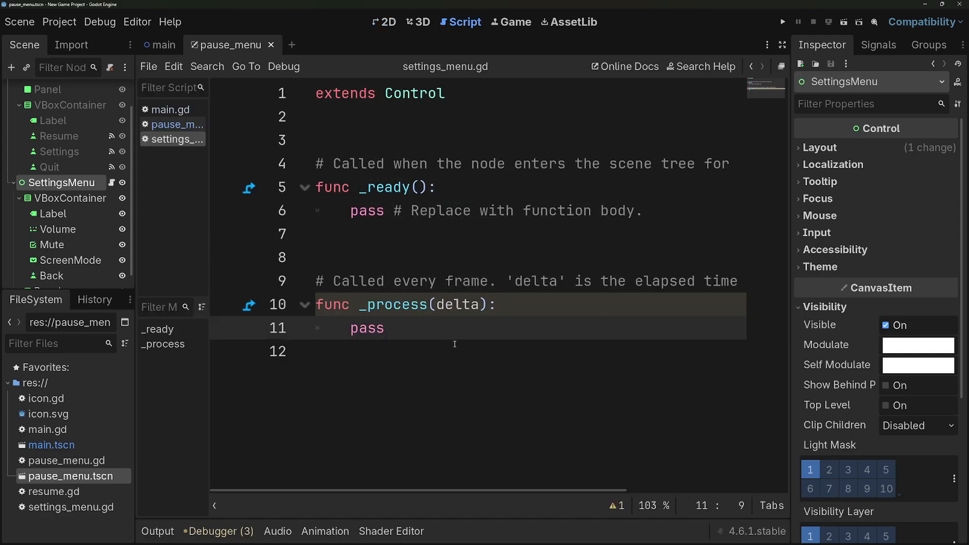
Step: Connect the Back button's pressed() signal to a new _on_back_pressed method in the SettingsMenu script
click(55, 275)
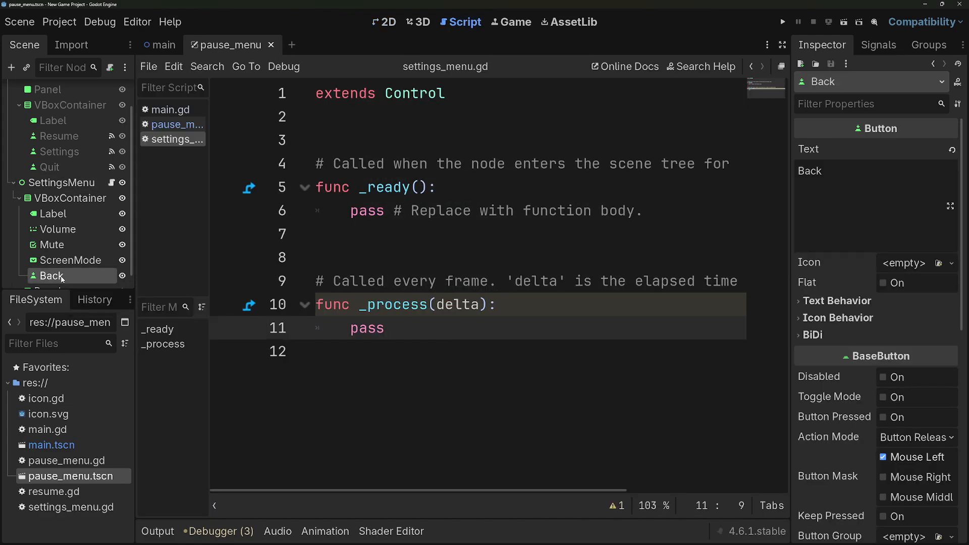
click(878, 45)
click(854, 139)
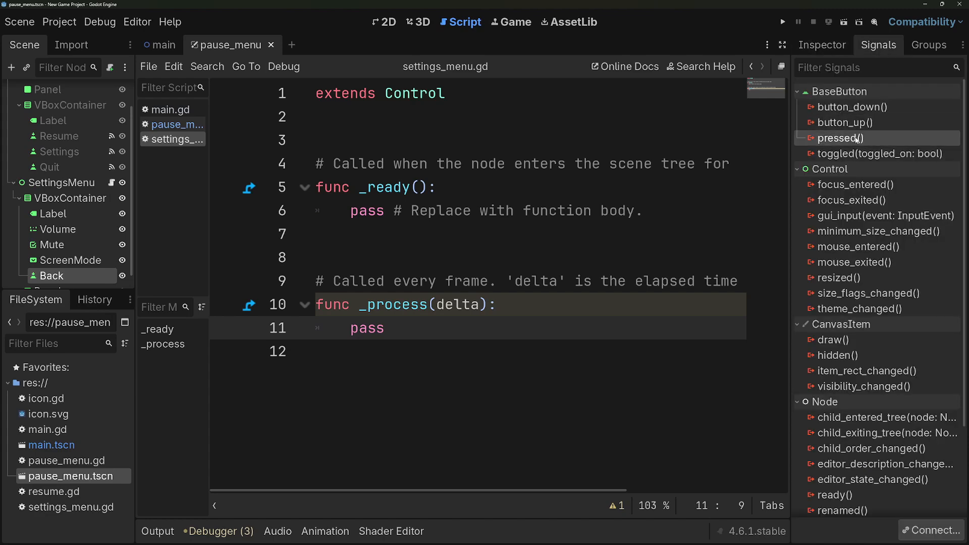
double_click(857, 139)
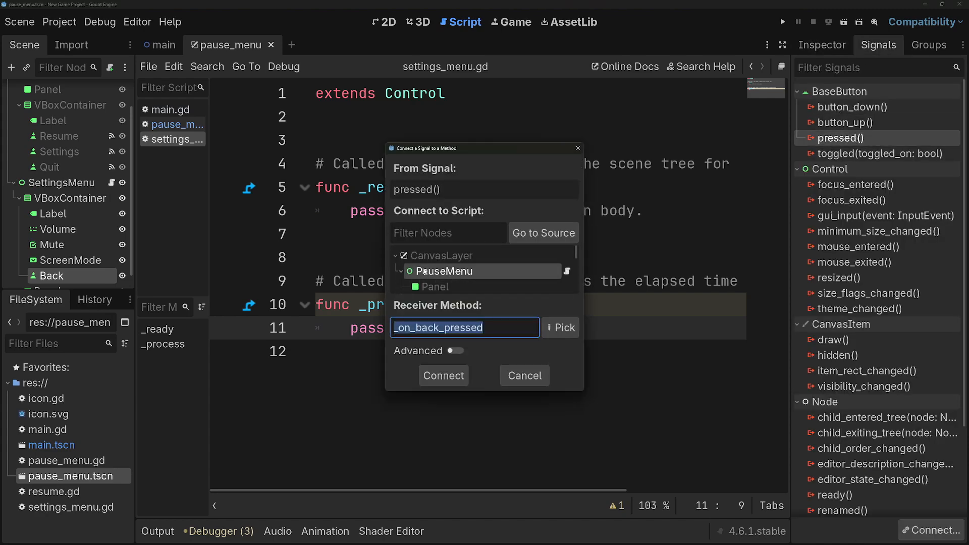
click(400, 270)
click(433, 287)
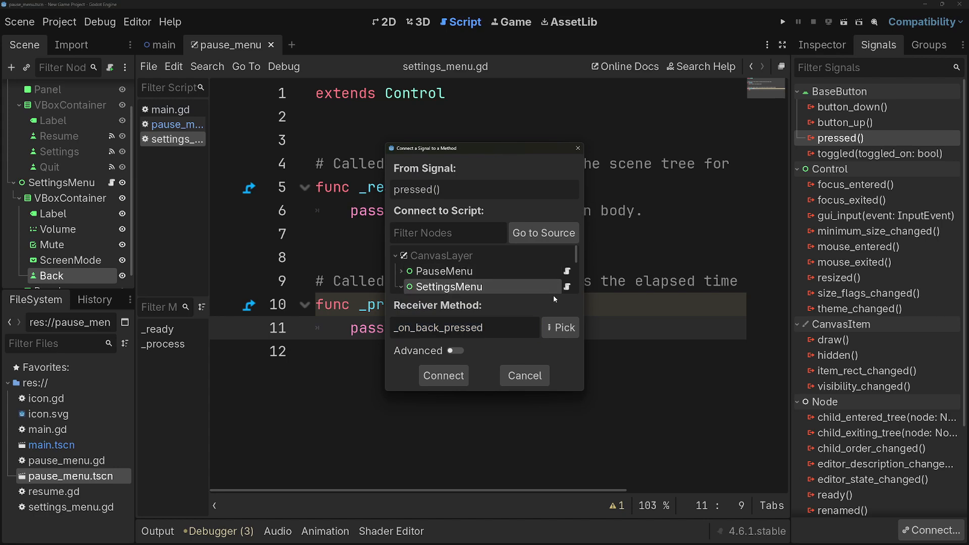
click(443, 375)
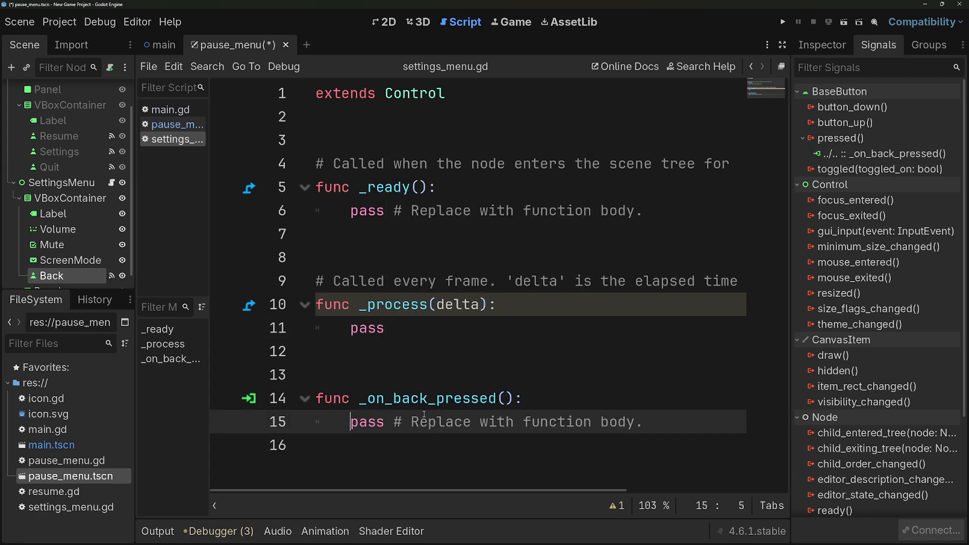
Step: Replace the placeholder body of _on_back_pressed with the two visibility lines copied from _on_settings_pressed in pause_menu.gd
click(180, 126)
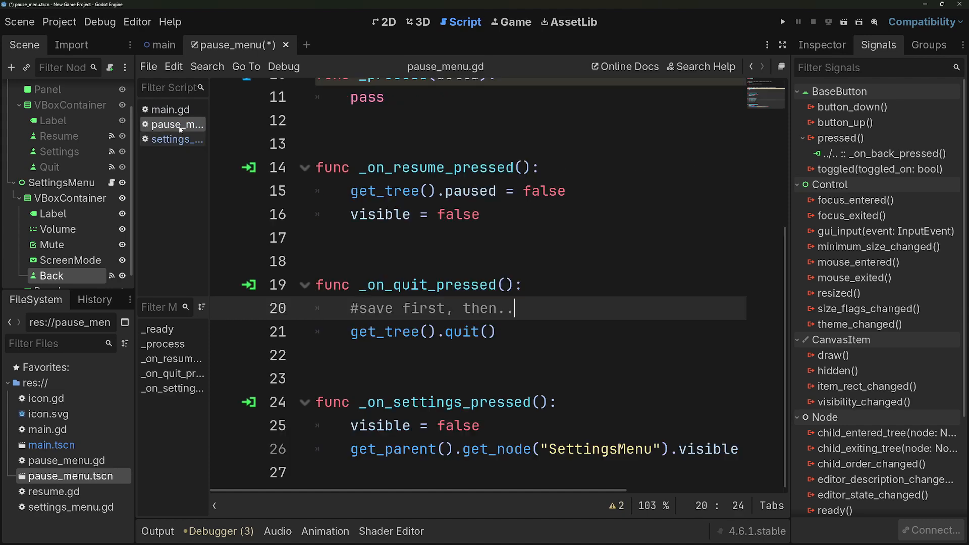
drag(739, 448, 314, 426)
key(ctrl+c)
click(172, 139)
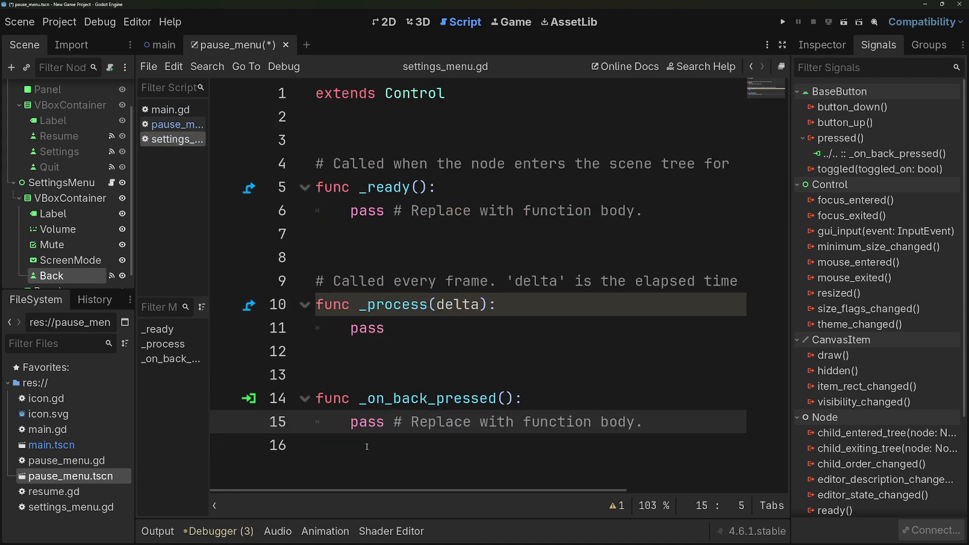
drag(644, 433, 315, 422)
key(ctrl+v)
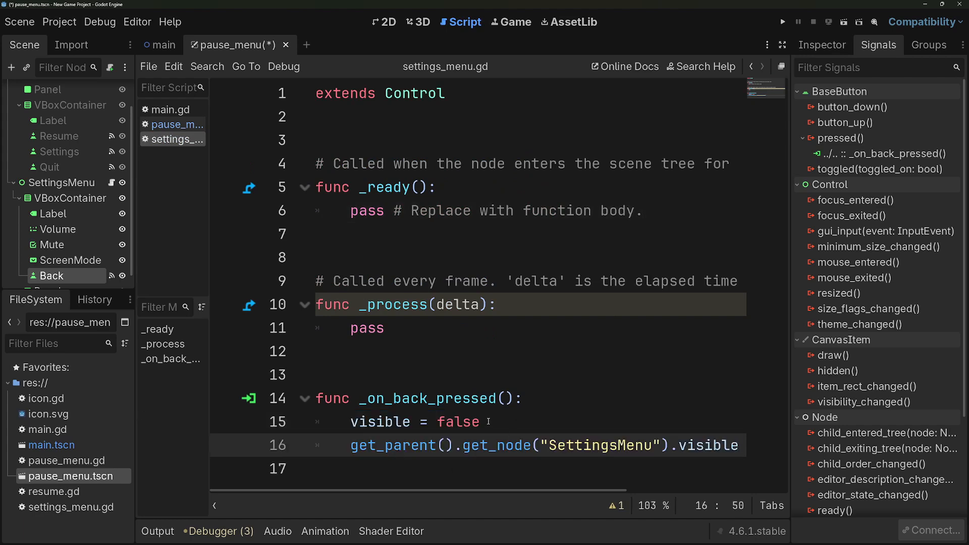
Step: Change the node name in _on_back_pressed's get_node call to "PauseMenu"
drag(453, 488, 501, 488)
double_click(526, 445)
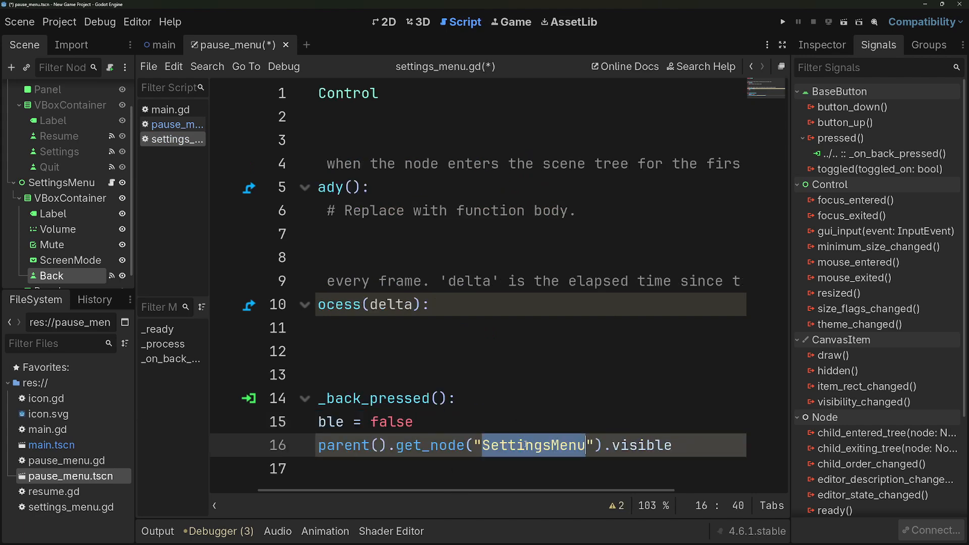
text(Pause)
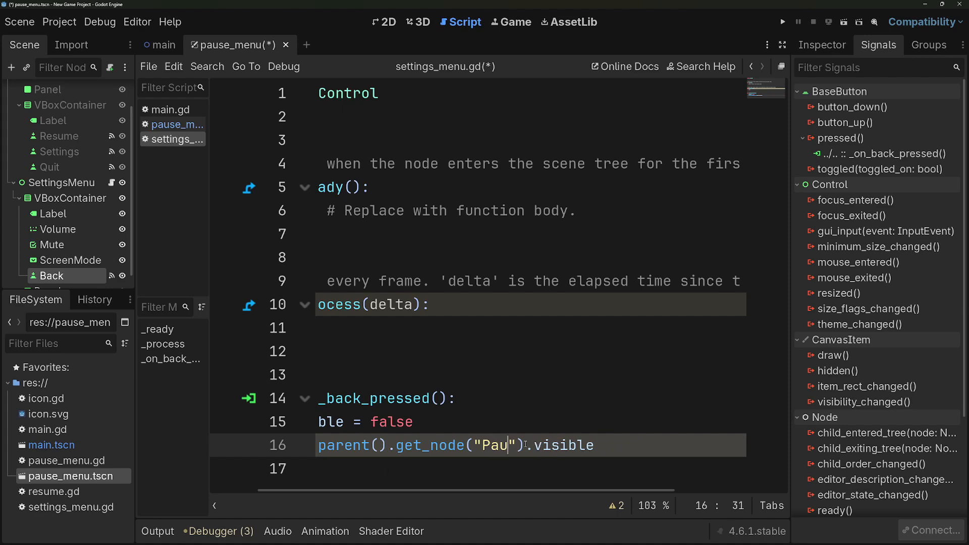
text(Menu)
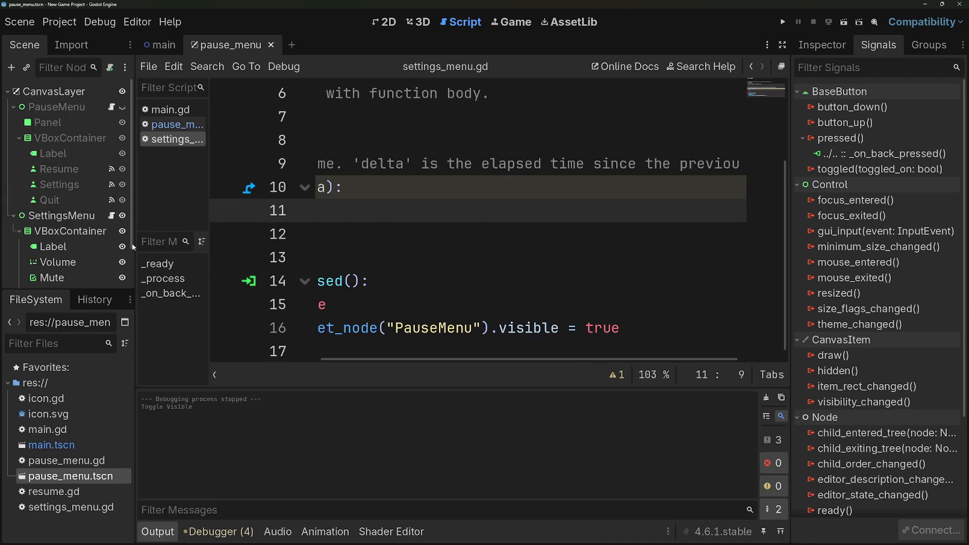
Step: Set the SettingsMenu node's process mode to When Paused and save the scene
click(70, 216)
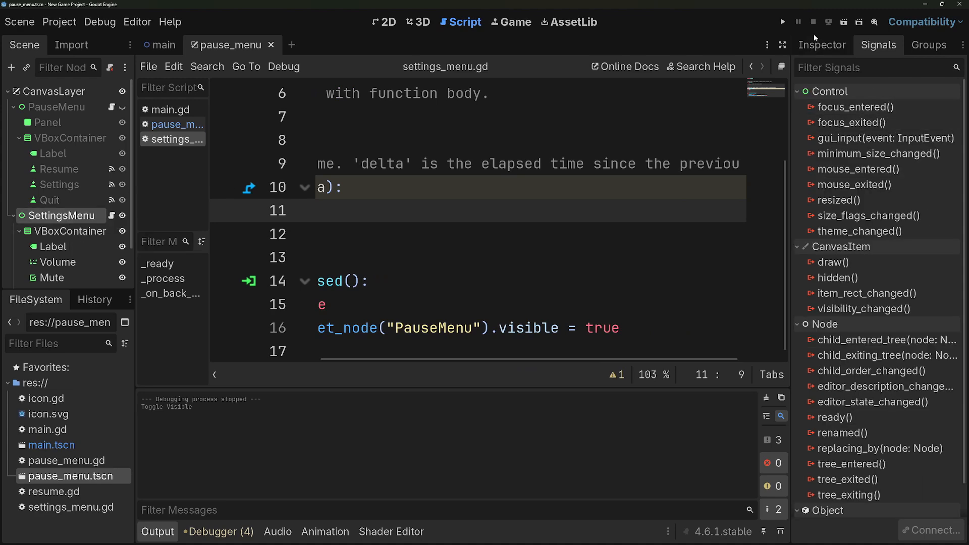
click(820, 46)
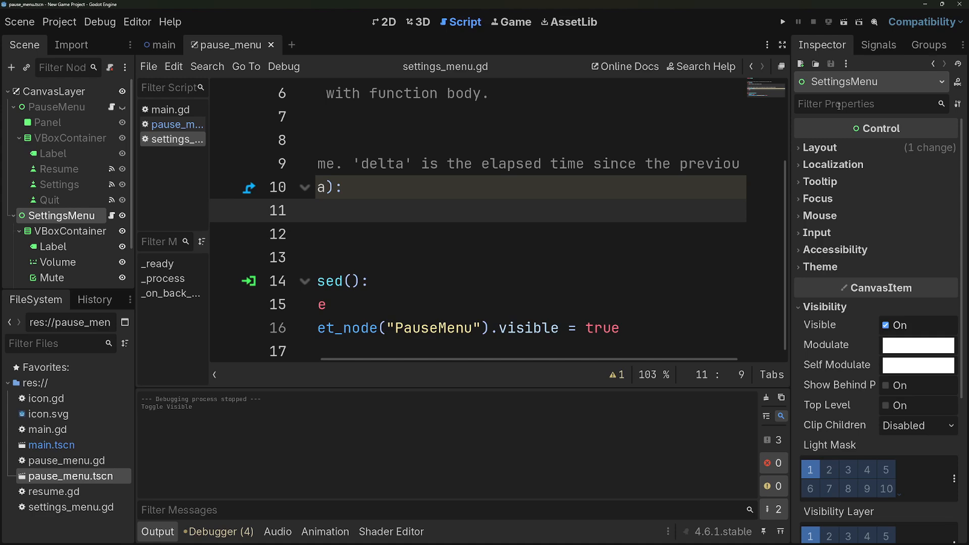
scroll(68, 191, down, 2)
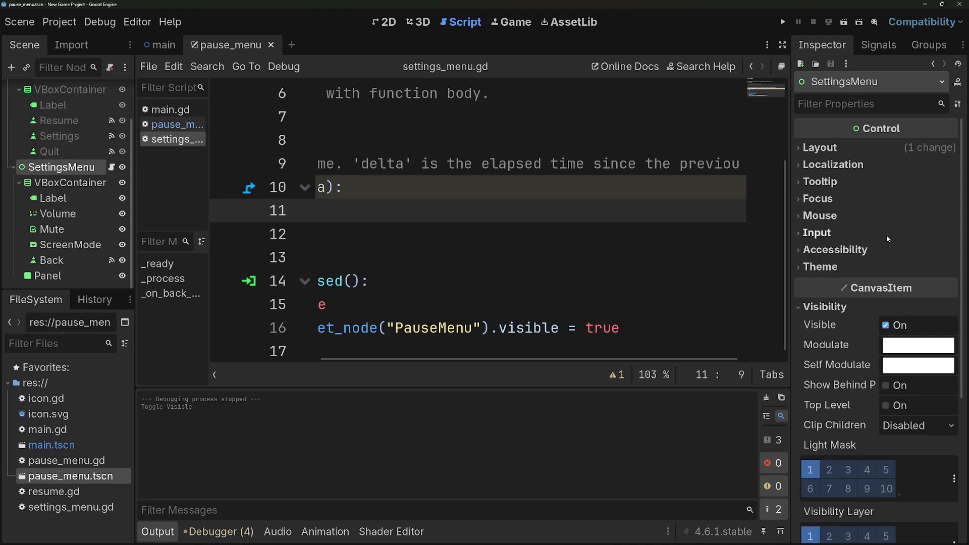
scroll(887, 235, down, 4)
click(841, 433)
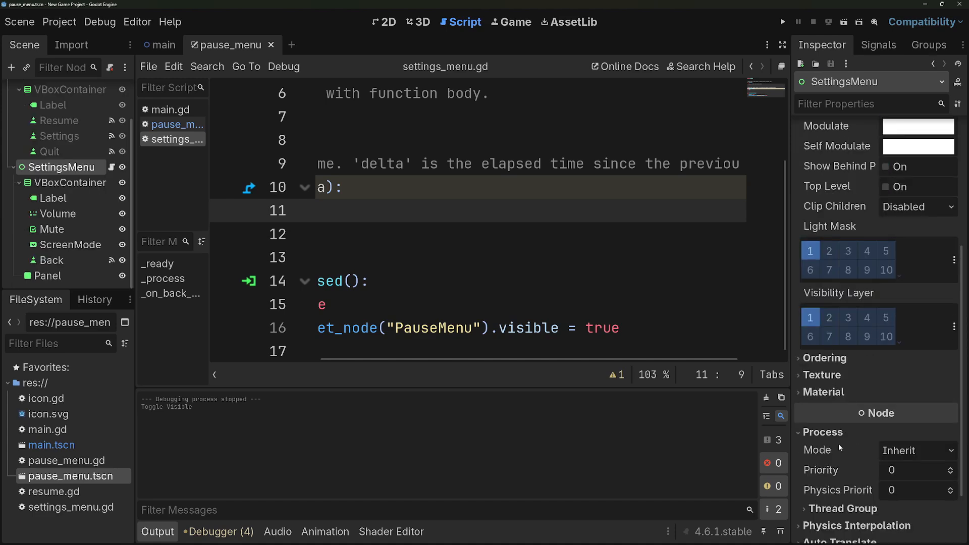
click(937, 451)
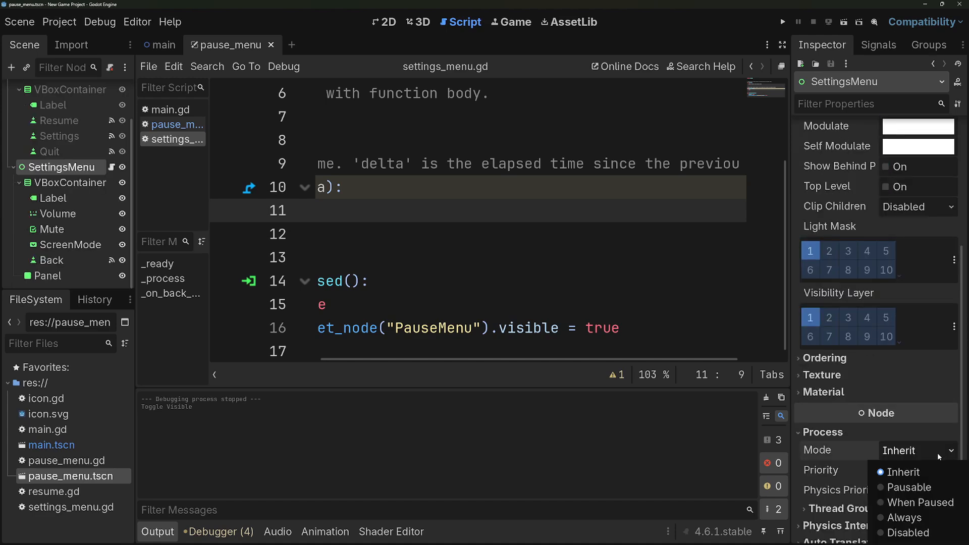
click(911, 502)
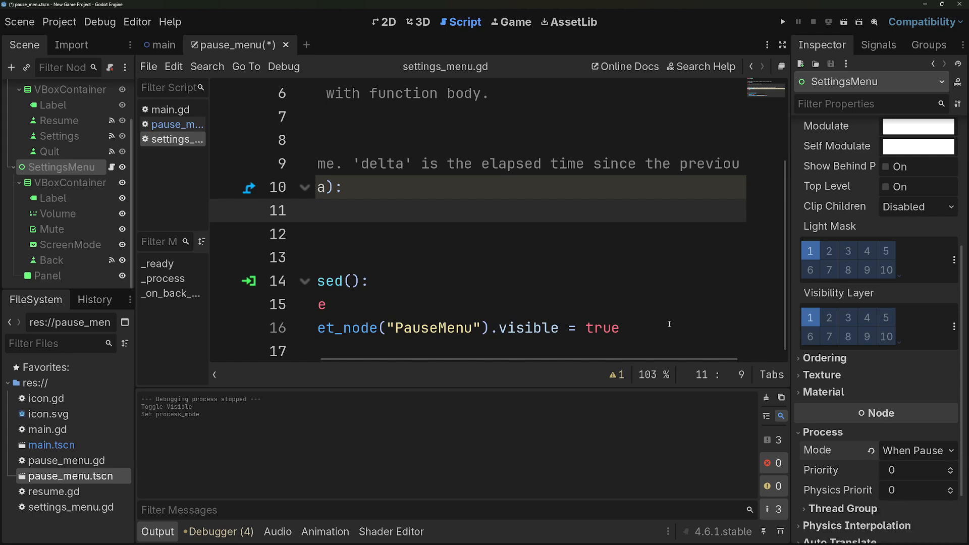
drag(525, 358, 412, 334)
click(434, 266)
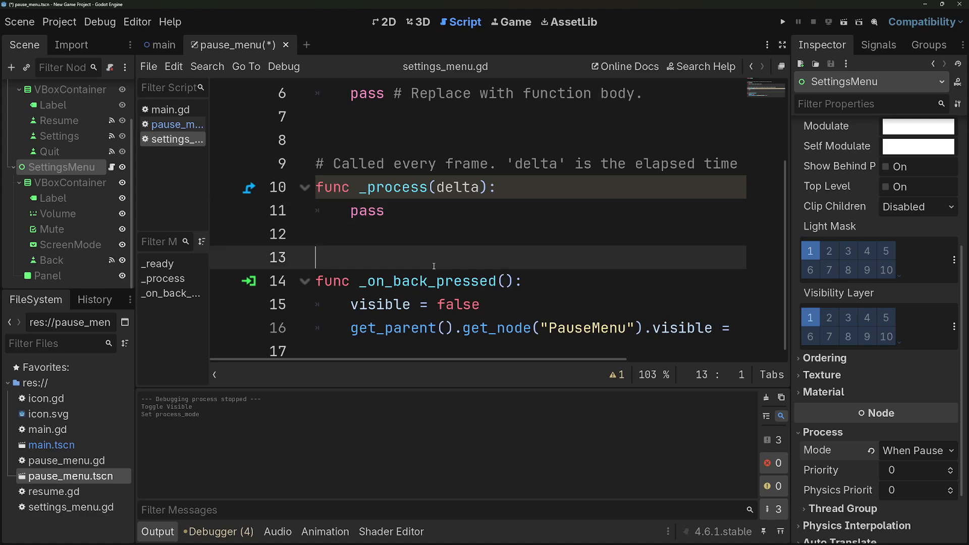
key(ctrl+s)
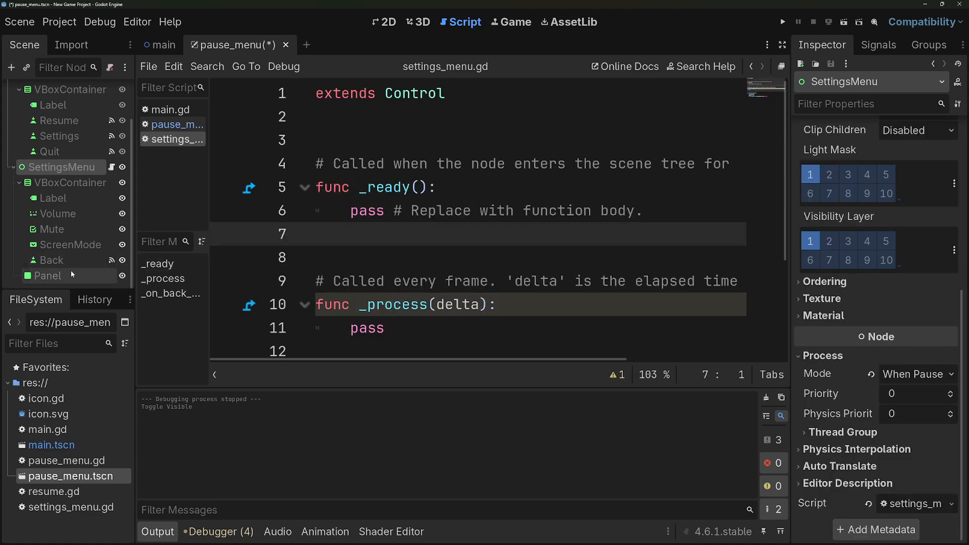
Step: Move the Panel into SettingsMenu above its VBoxContainer, save the scene, and hide SettingsMenu
mouse_move(56, 276)
mouse_down()
mouse_move(46, 171)
mouse_move(44, 277)
mouse_move(49, 176)
mouse_up()
click(339, 222)
key(ctrl+s)
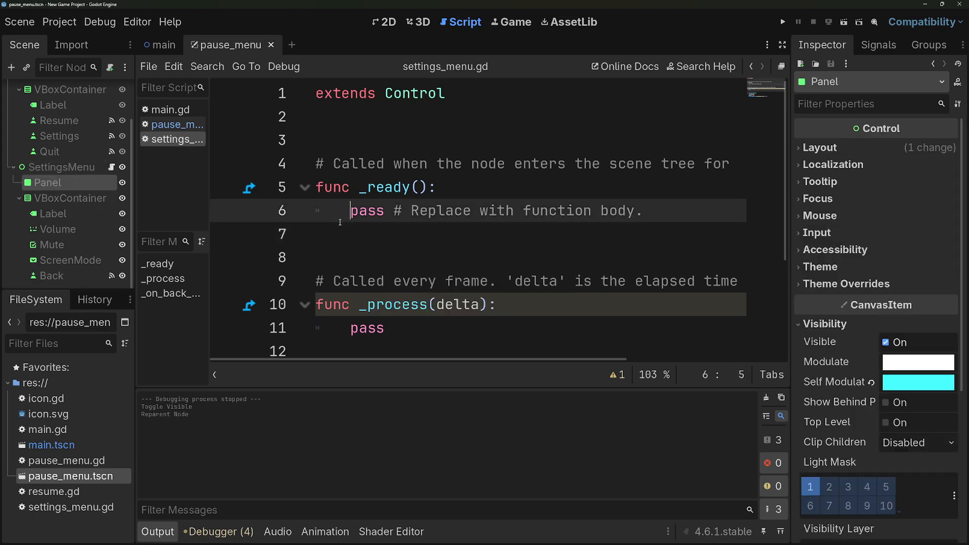
click(122, 167)
click(457, 227)
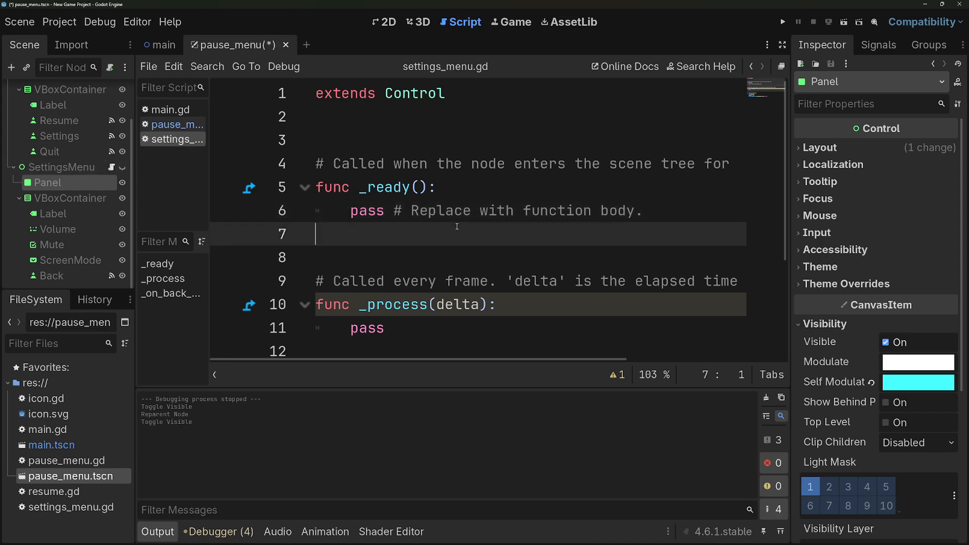
Step: Run the project and test switching between the pause and settings menus with Settings and Back, including the volume slider
key(F5)
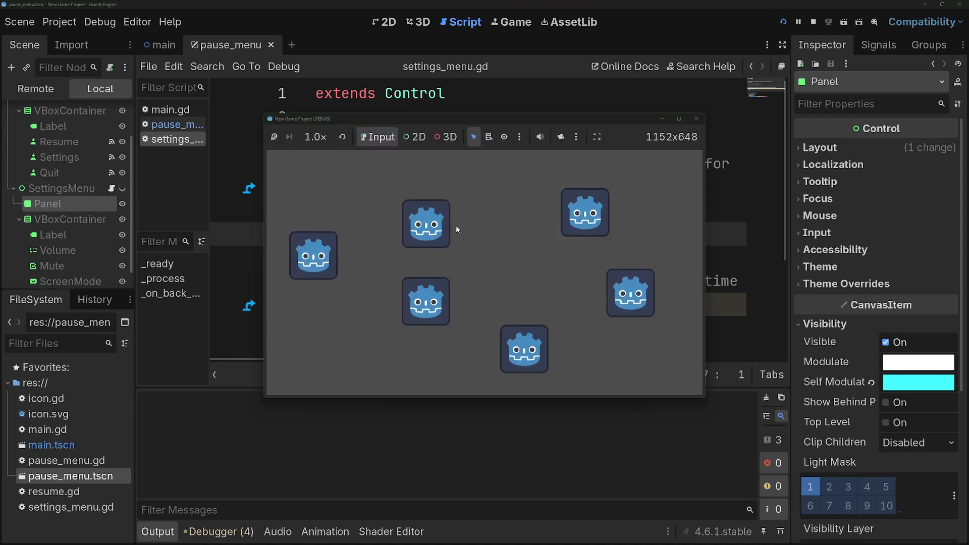
click(492, 278)
click(485, 294)
click(484, 278)
click(485, 291)
click(493, 277)
click(482, 262)
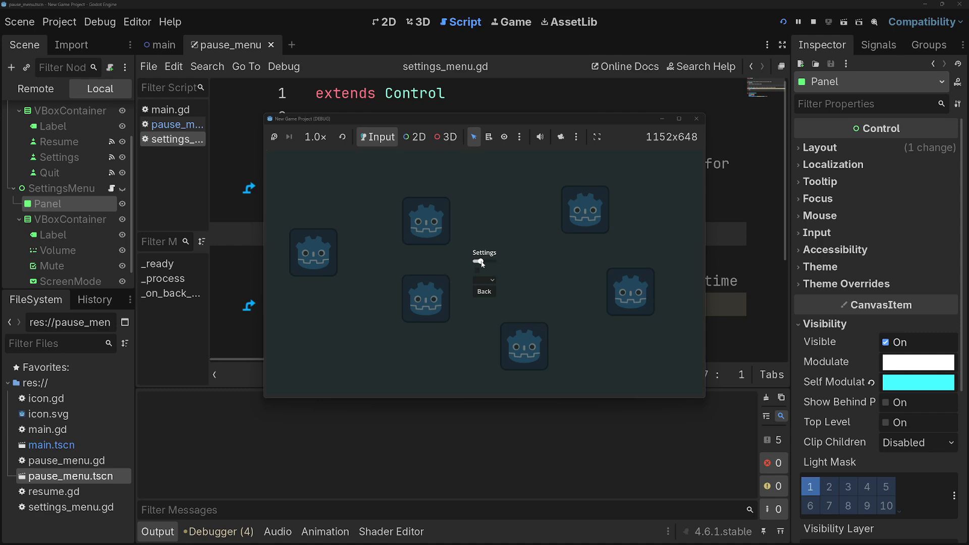
click(484, 291)
click(505, 296)
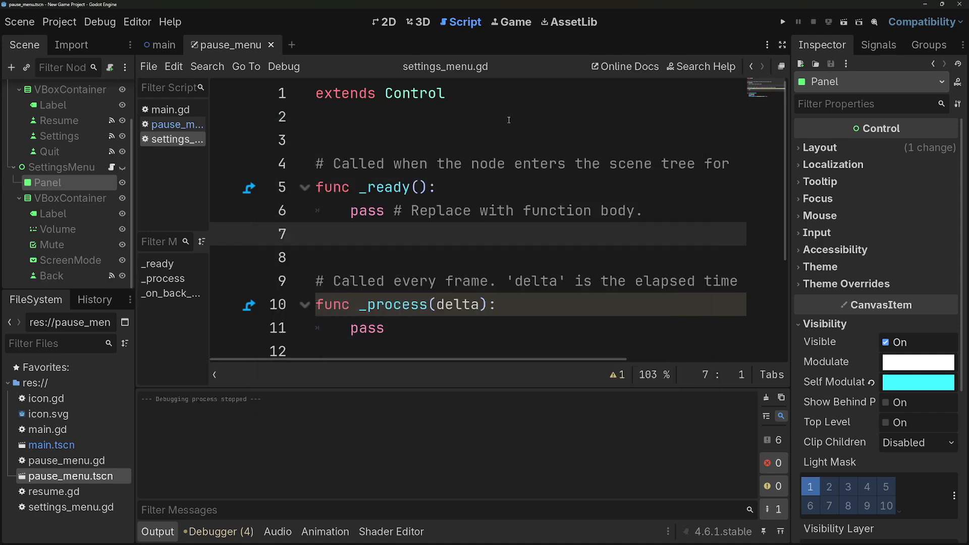
Step: Open the 2D view and make the SettingsMenu node visible for editing
click(387, 23)
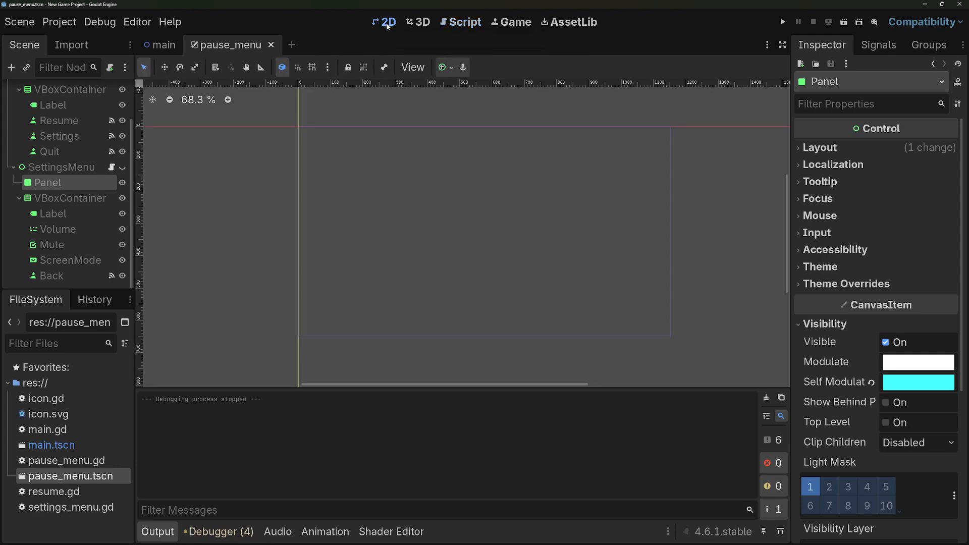
click(83, 170)
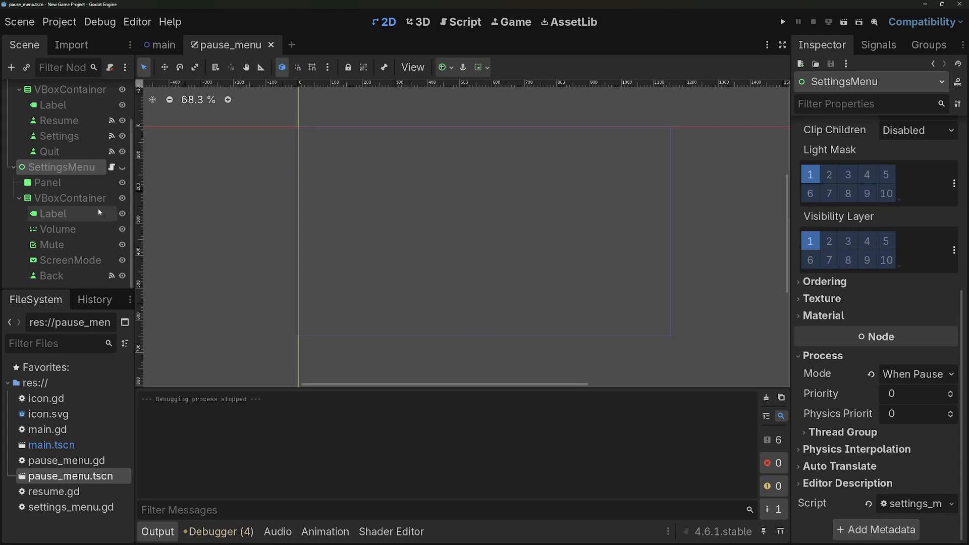
click(122, 167)
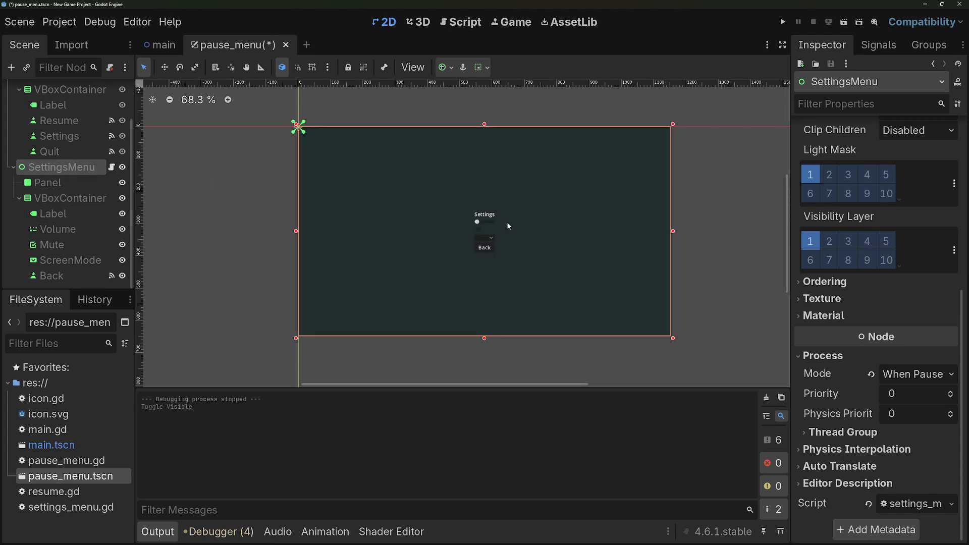
Step: Enlarge the SettingsMenu's VBoxContainer around its centre to about 542 × 330 px
click(84, 169)
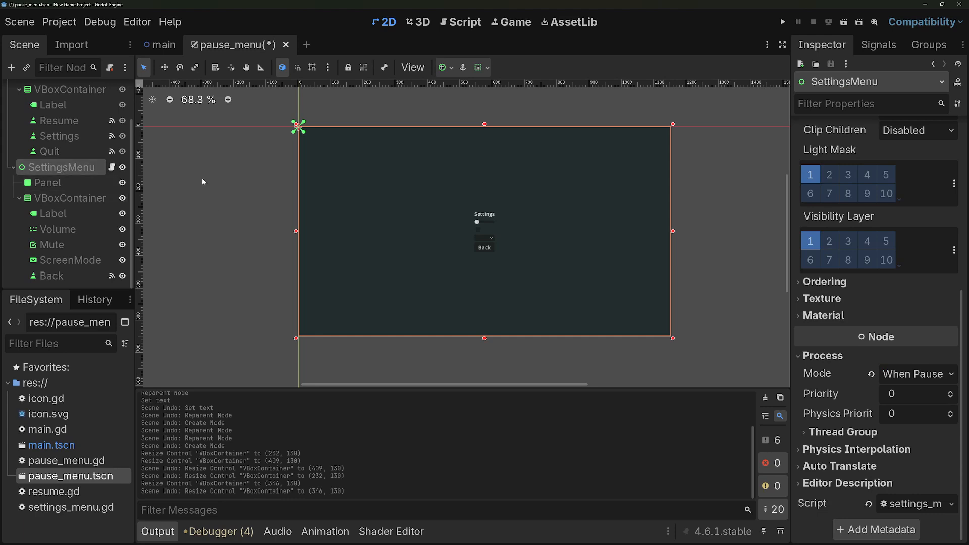
click(55, 198)
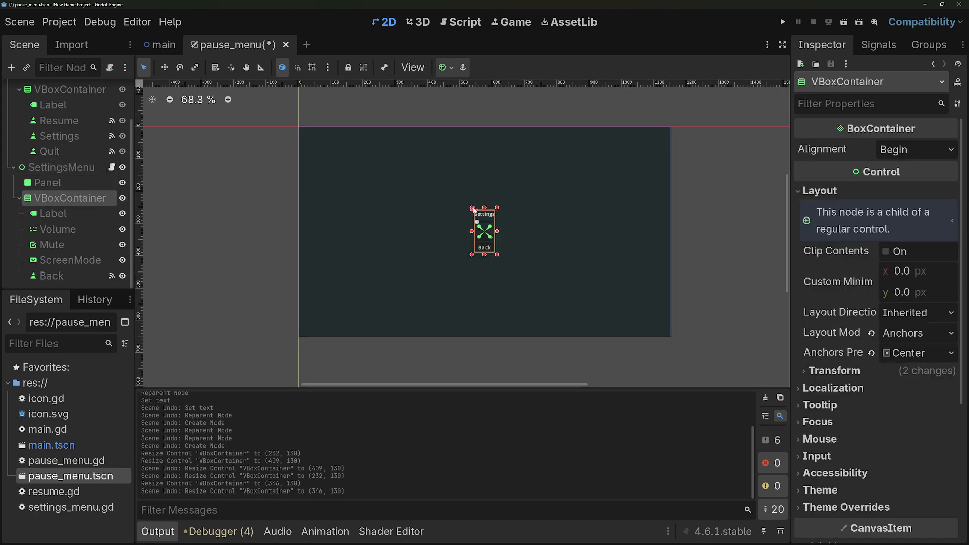
click(473, 209)
drag(497, 208, 569, 179)
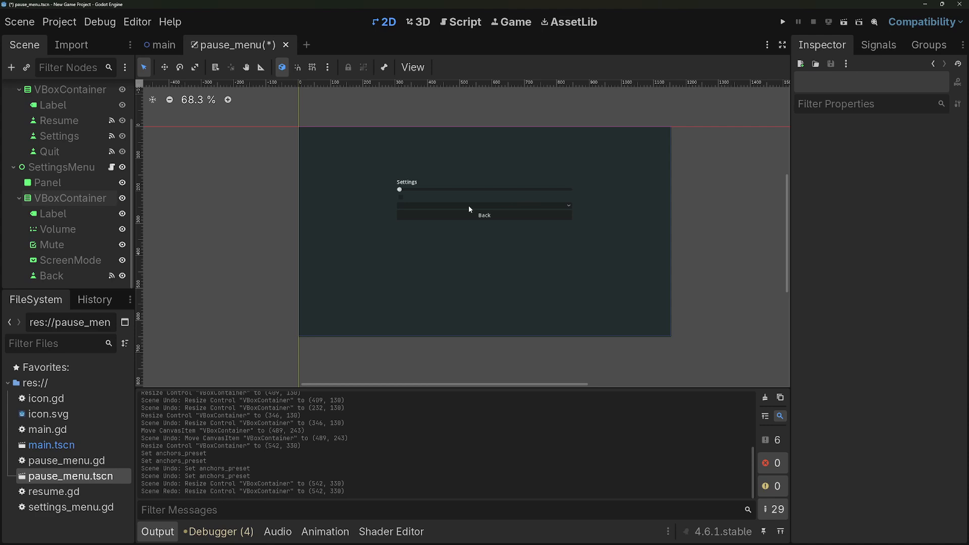
click(468, 205)
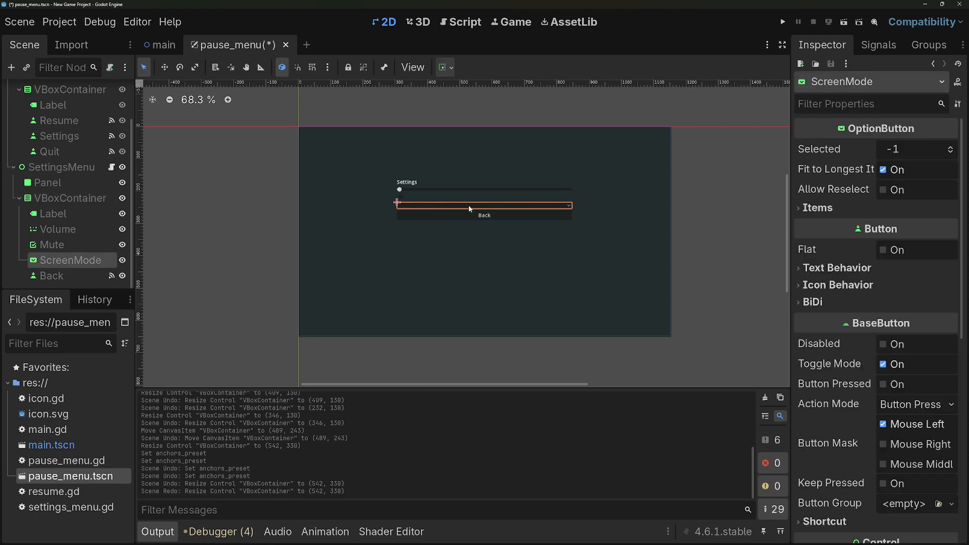
click(368, 195)
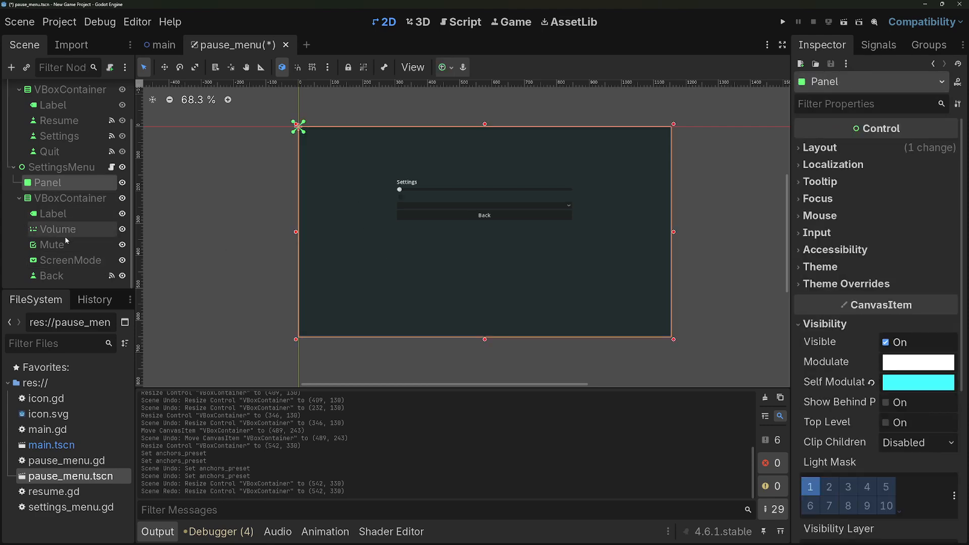
Step: Add an HBoxContainer to the SettingsMenu's VBoxContainer, place it above Back, and move ScreenMode inside it
click(79, 197)
key(ctrl+a)
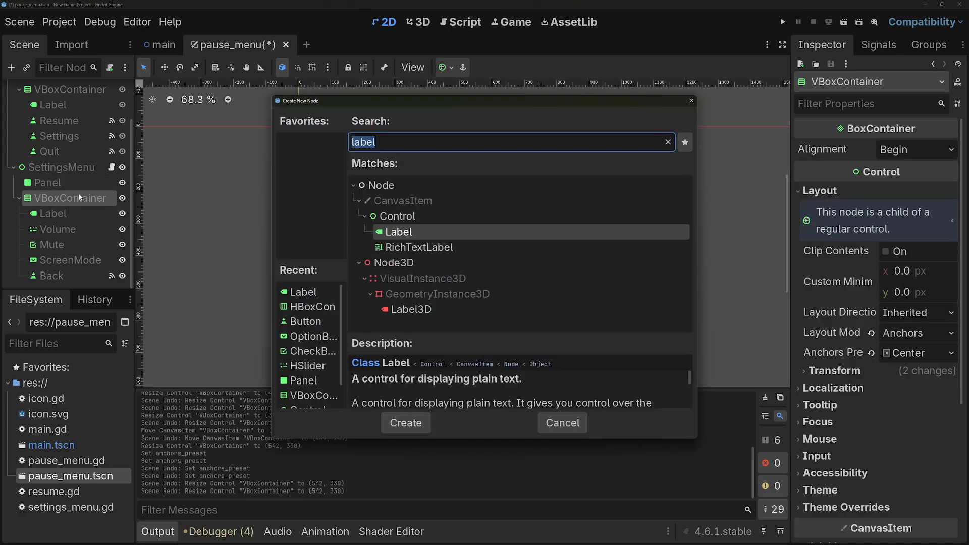
text(hb)
key(Return)
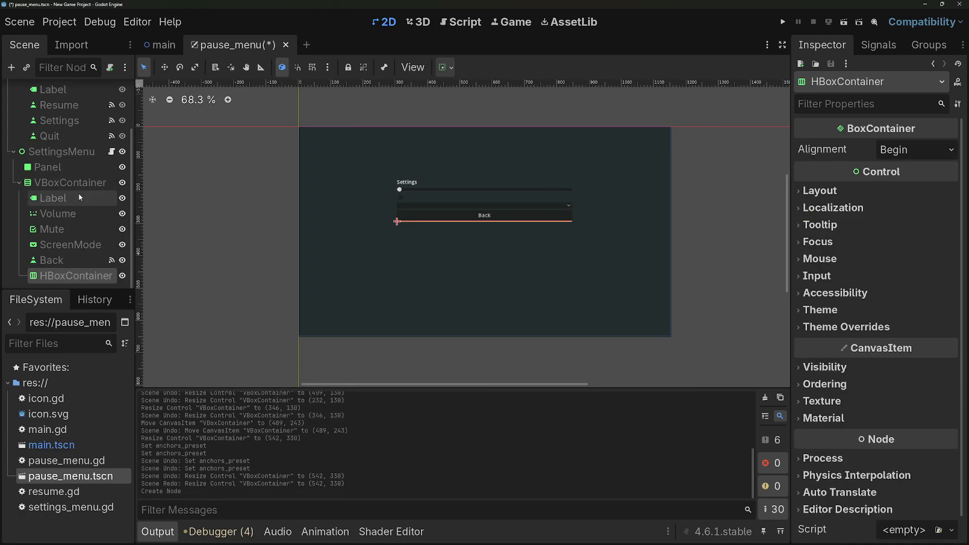
drag(67, 277, 65, 249)
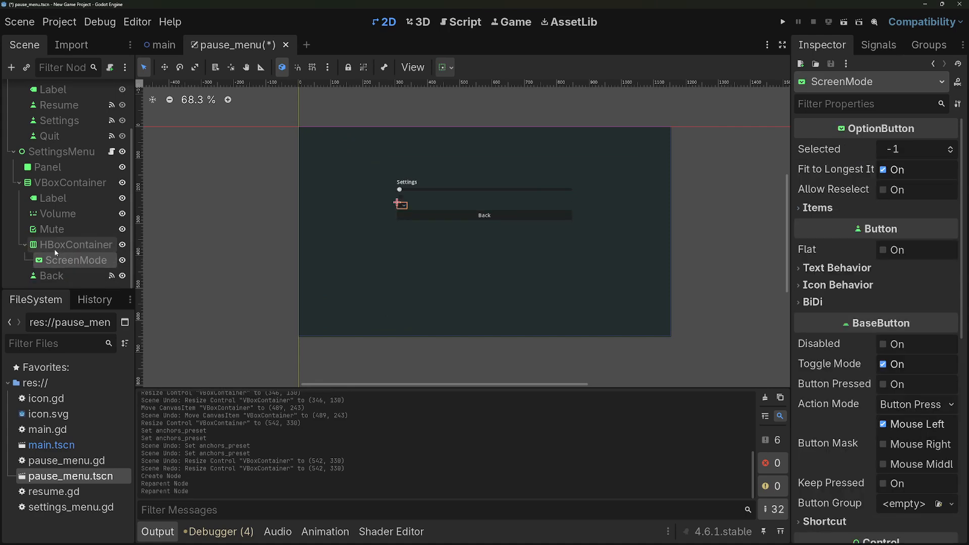
Step: Add a Label with the text "Screen Mode" to the HBoxContainer, alongside the ScreenMode option button
click(53, 245)
key(ctrl+a)
text(lab)
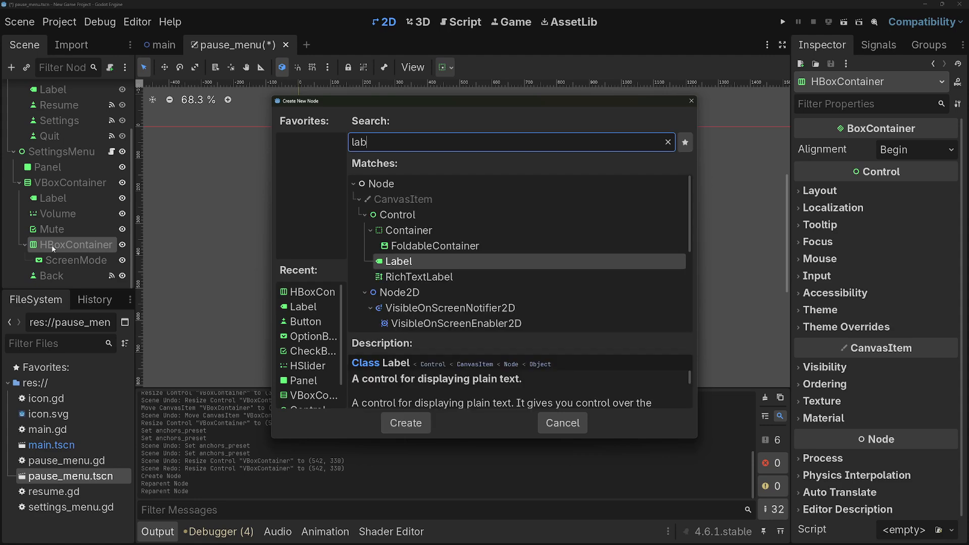
key(Return)
click(842, 201)
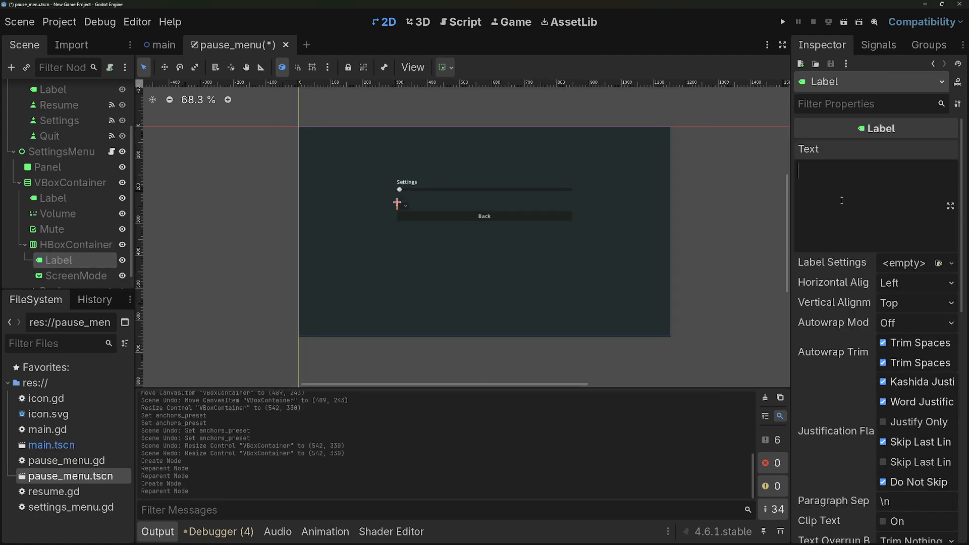
text(Screen Mode)
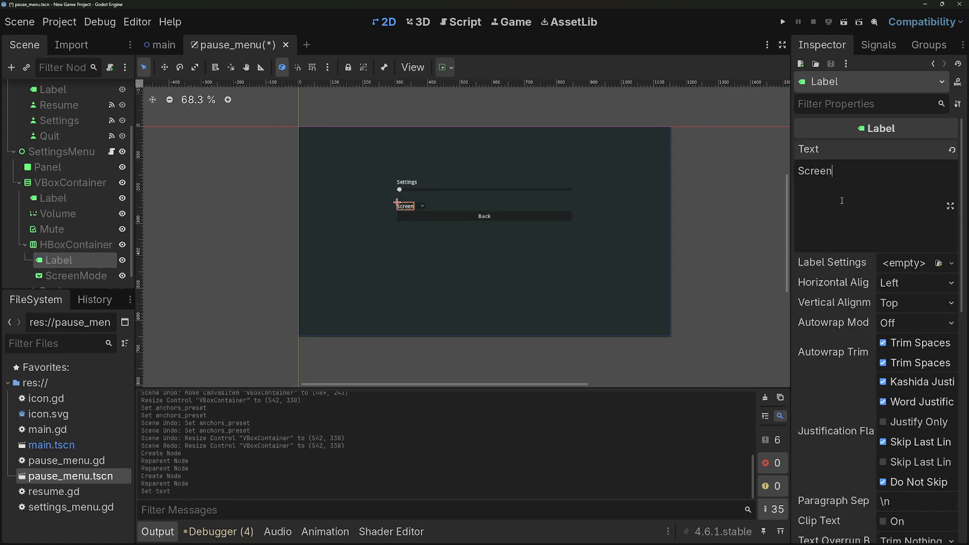
Step: Add two items to the ScreenMode option button, with the texts "Windowed" and "Full Screen"
click(76, 275)
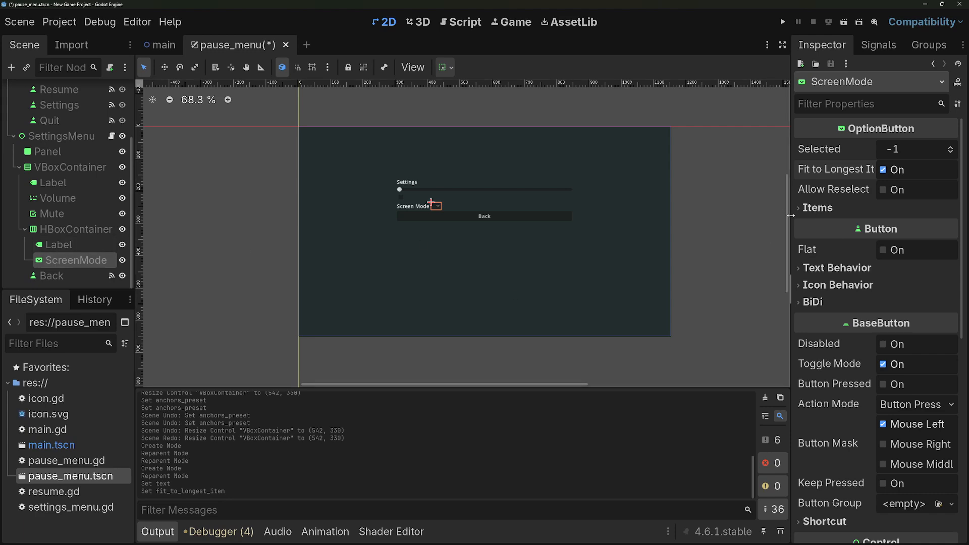
click(816, 207)
click(878, 229)
click(878, 229)
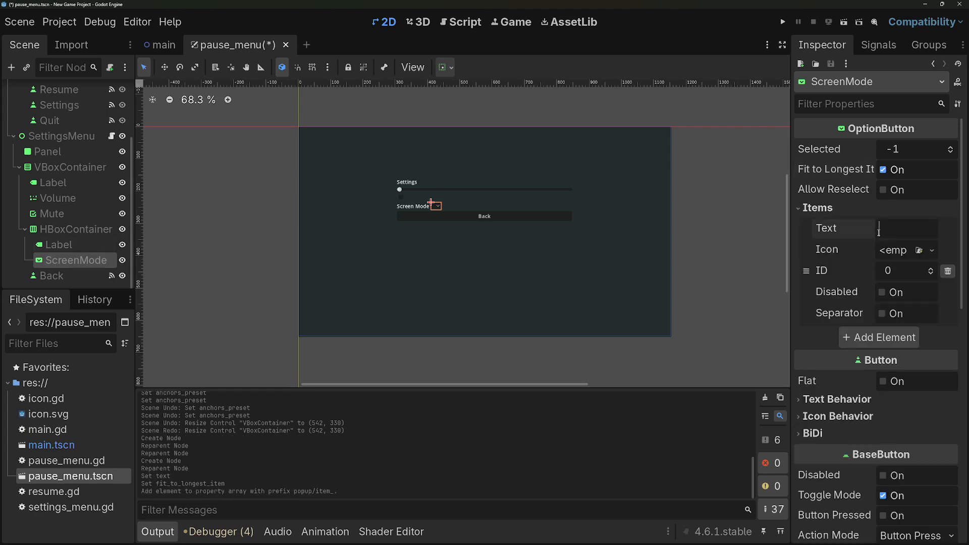
text(Windowed)
click(883, 337)
click(898, 345)
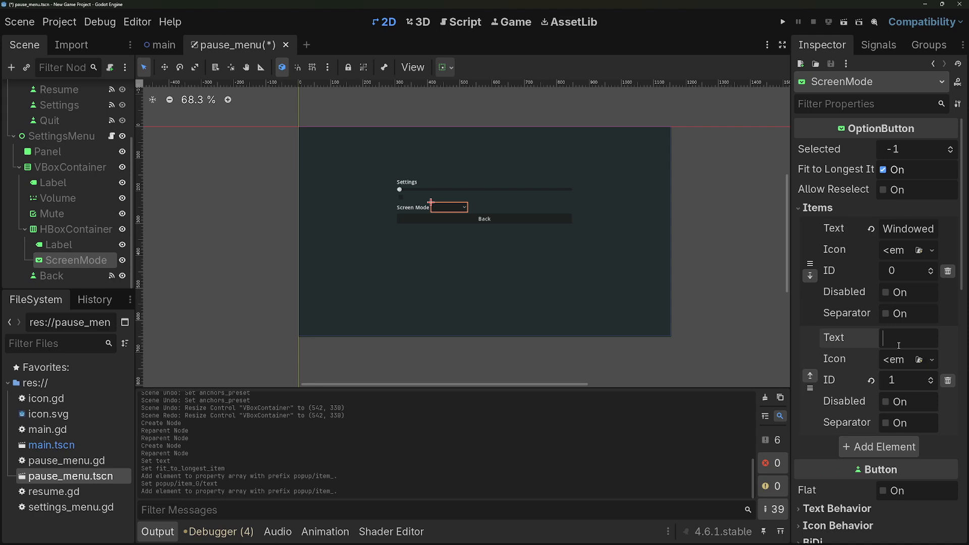
text(Full)
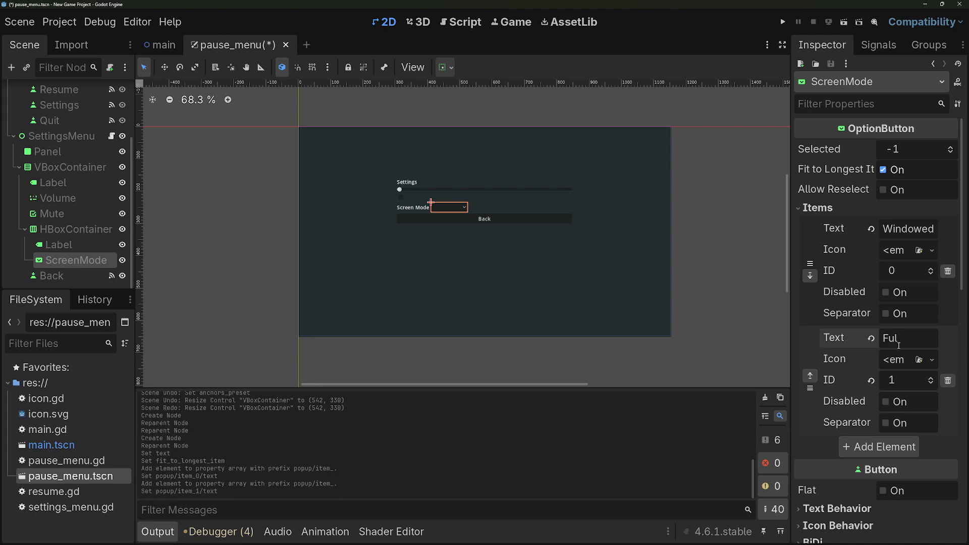
text( Screen)
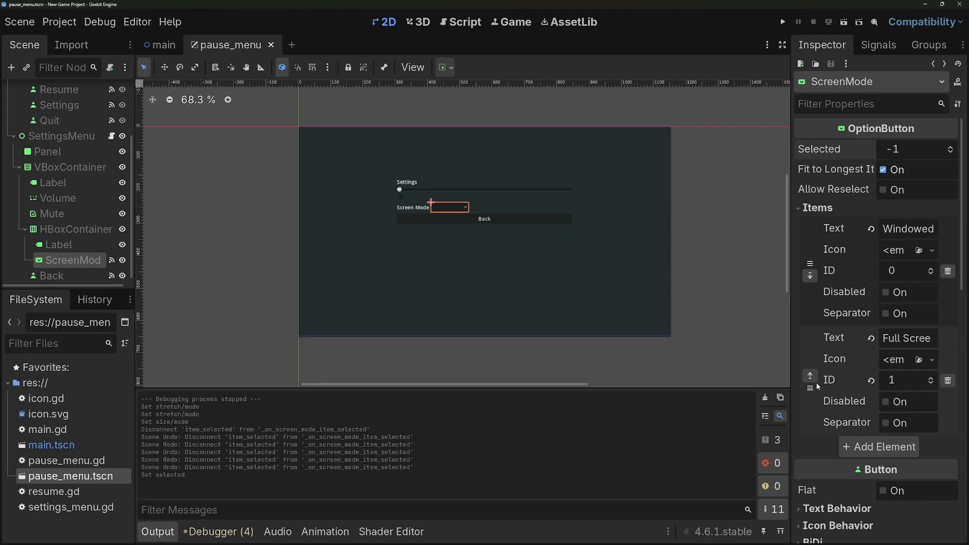
Step: Reorder ScreenMode's items so Full Screen is first with ID 0 and Windowed second with ID 1, and set Selected to 0
drag(810, 389, 813, 219)
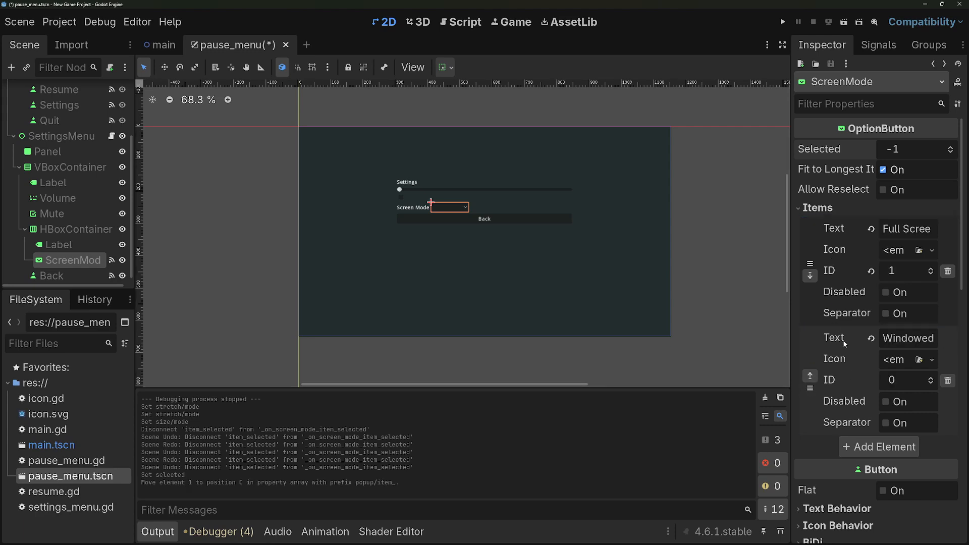
click(931, 274)
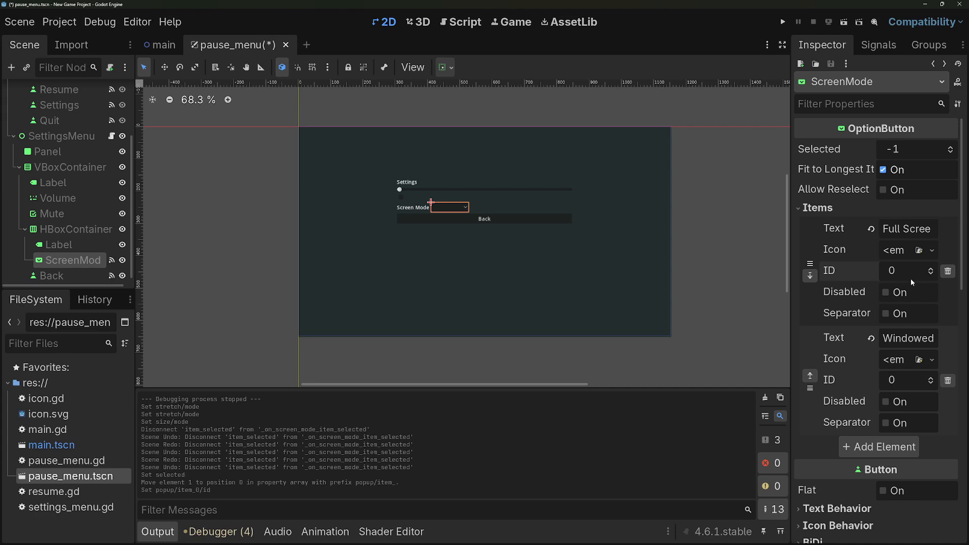
click(932, 380)
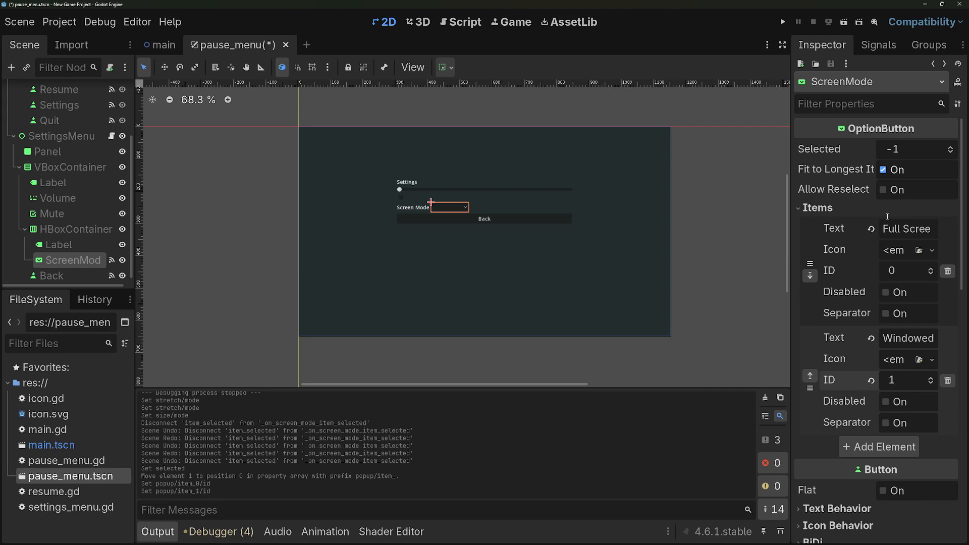
click(904, 149)
text(0)
key(Return)
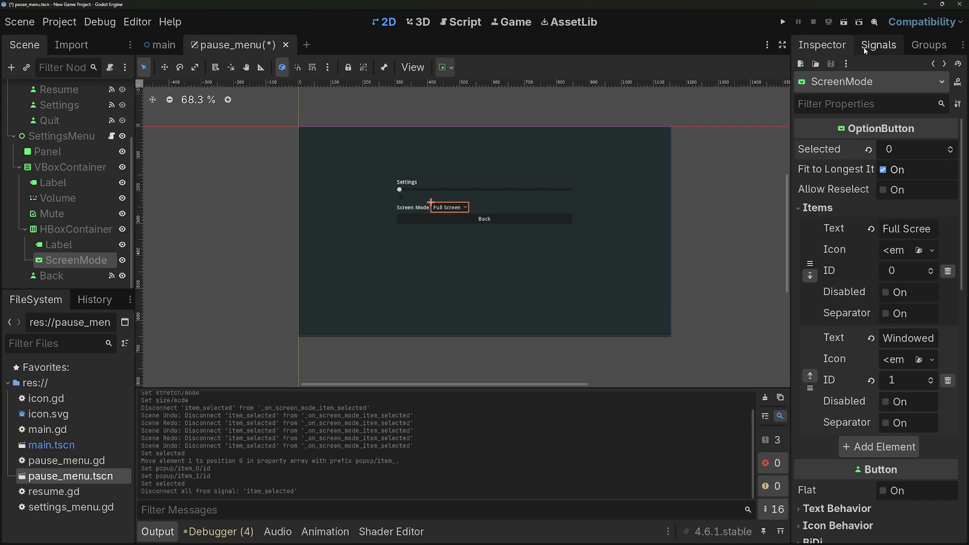
Step: Connect ScreenMode's item_selected signal to the SettingsMenu script with the default receiver method
click(879, 45)
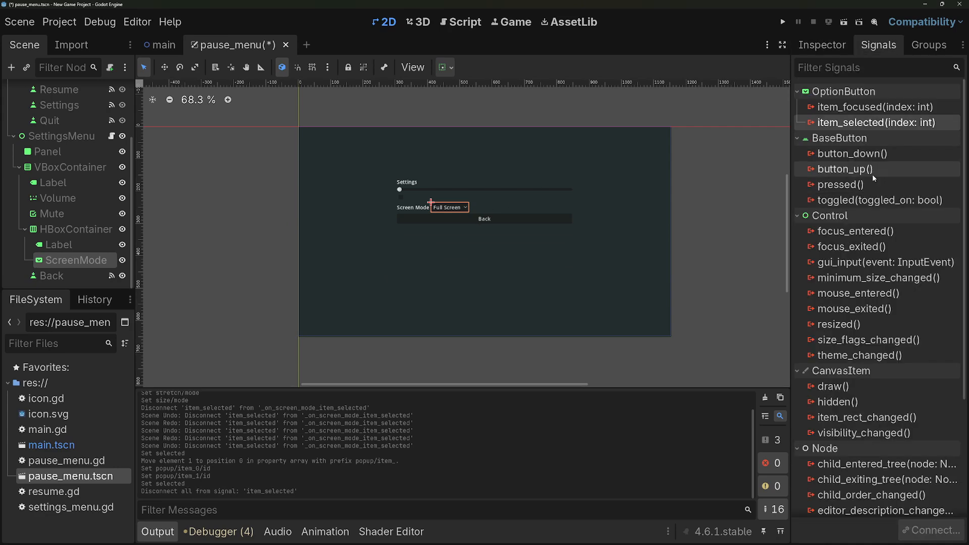
double_click(859, 123)
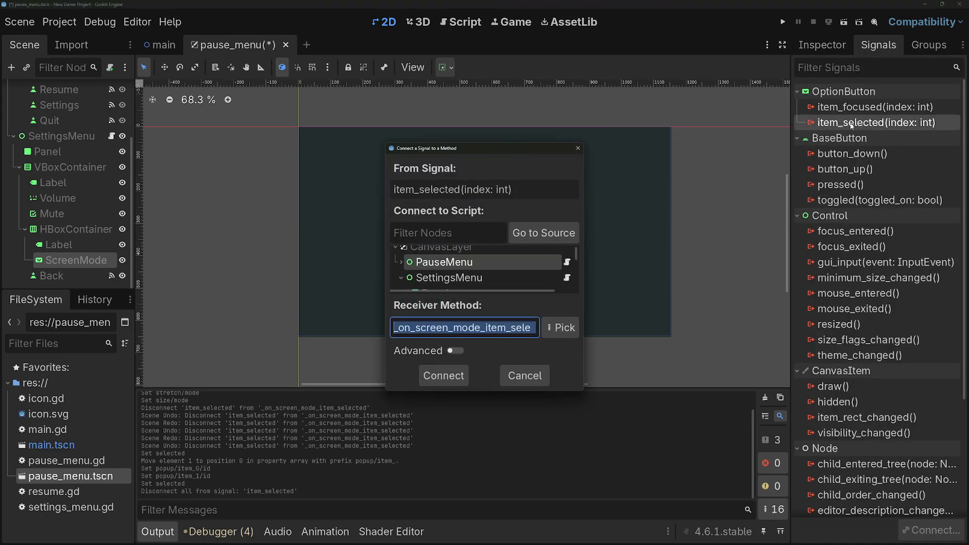
double_click(463, 276)
Step: Replace the placeholder body of _on_screen_mode_item_selected with a "match index:" block containing a "0:" case
drag(677, 334, 347, 321)
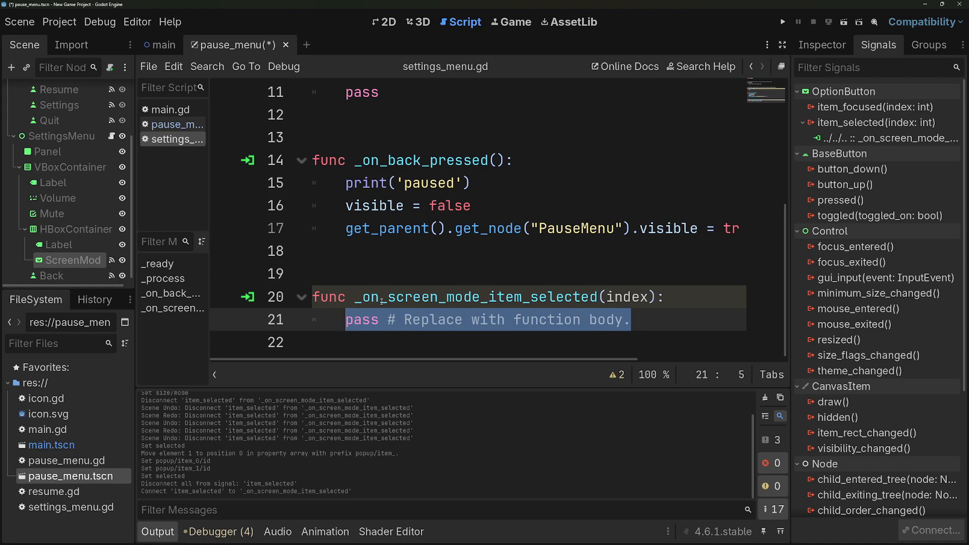
text(match index)
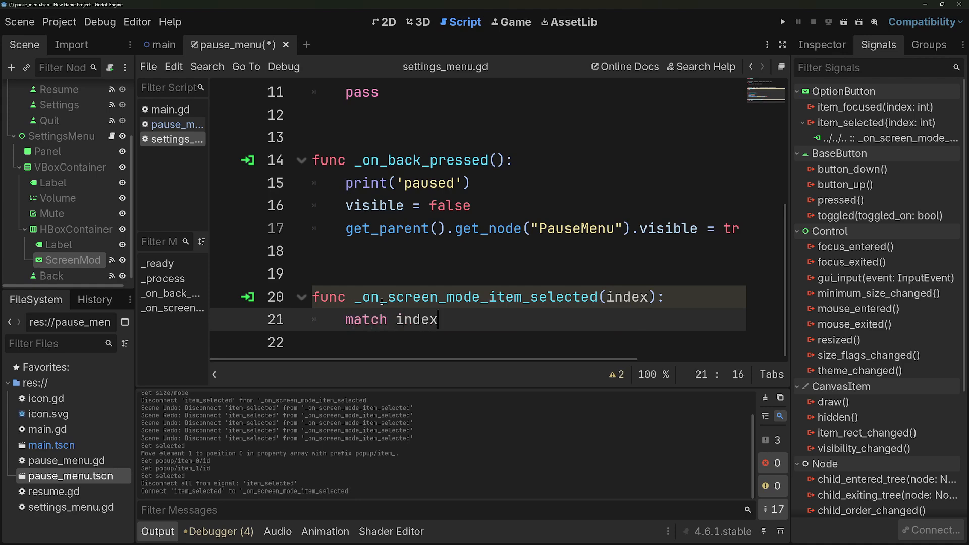
text(:)
key(Return)
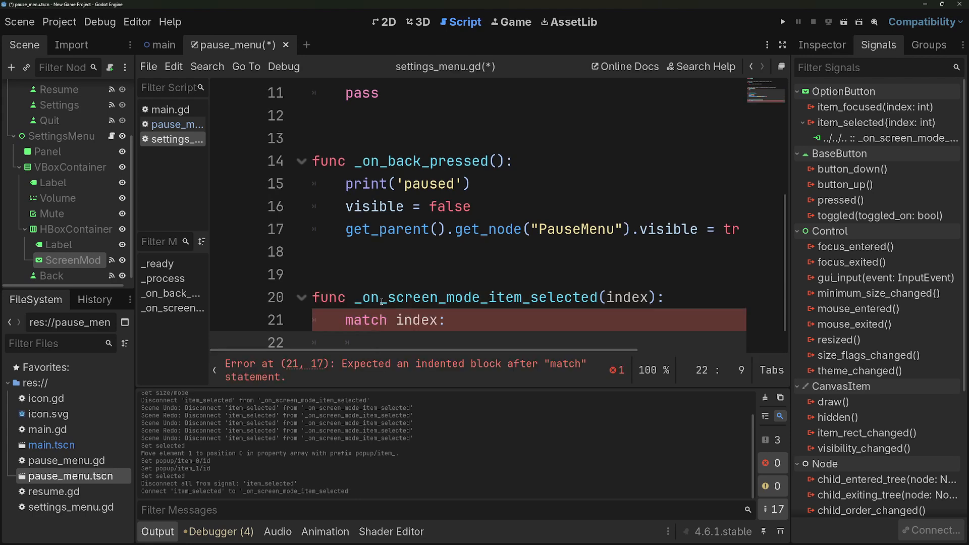
text(0:)
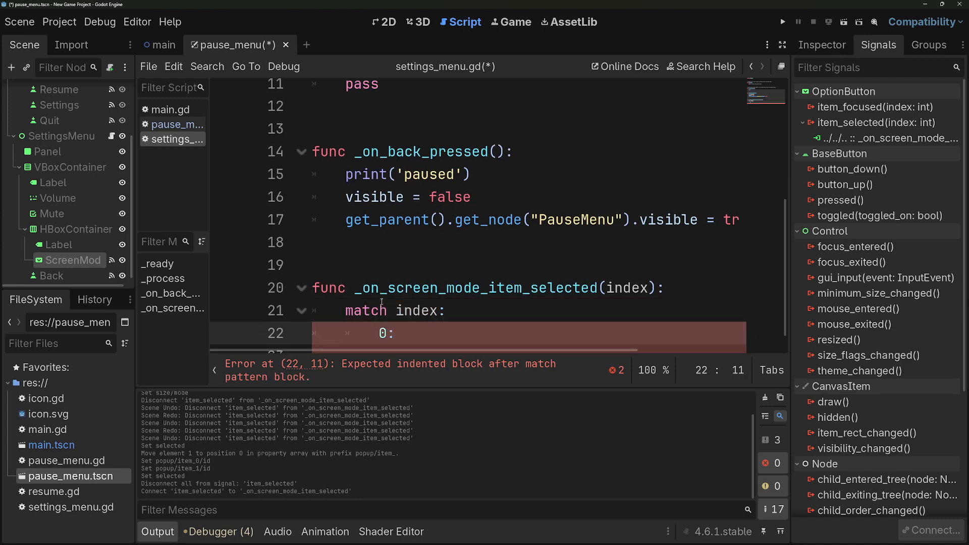
key(Return)
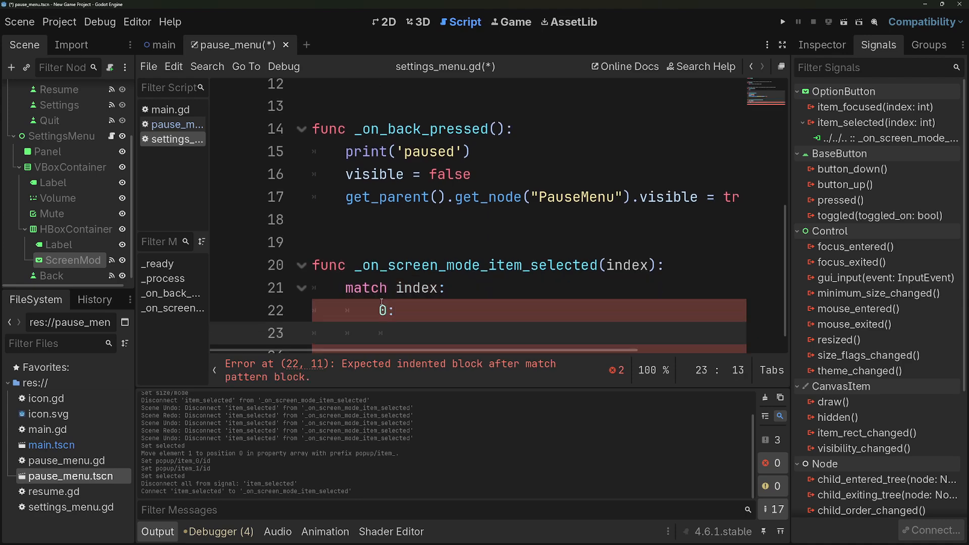
Step: Under case 0, add DisplayServer.window_set_mode(DisplayServer.WINDOW_MODE_FULLSCREEN) and save the script
text(Disp)
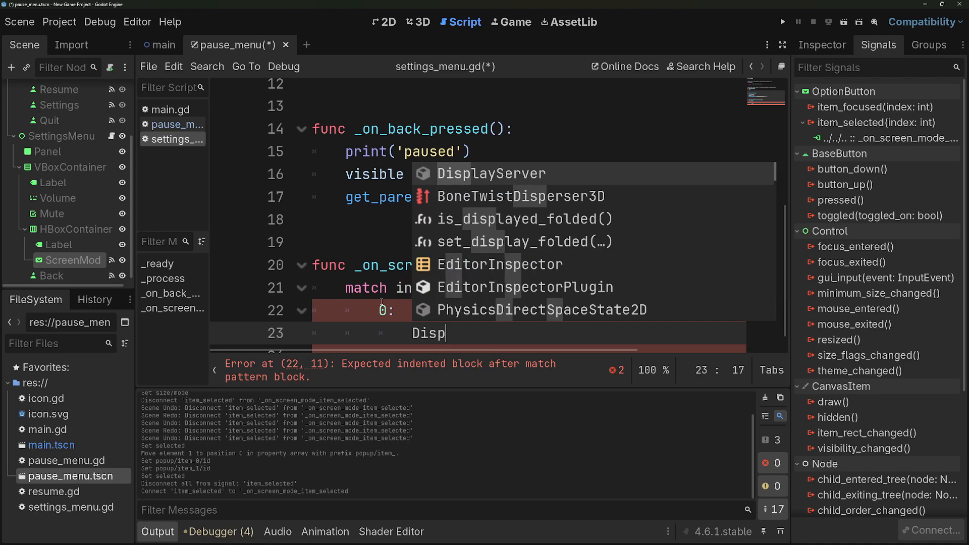
text(layServer.window_set)
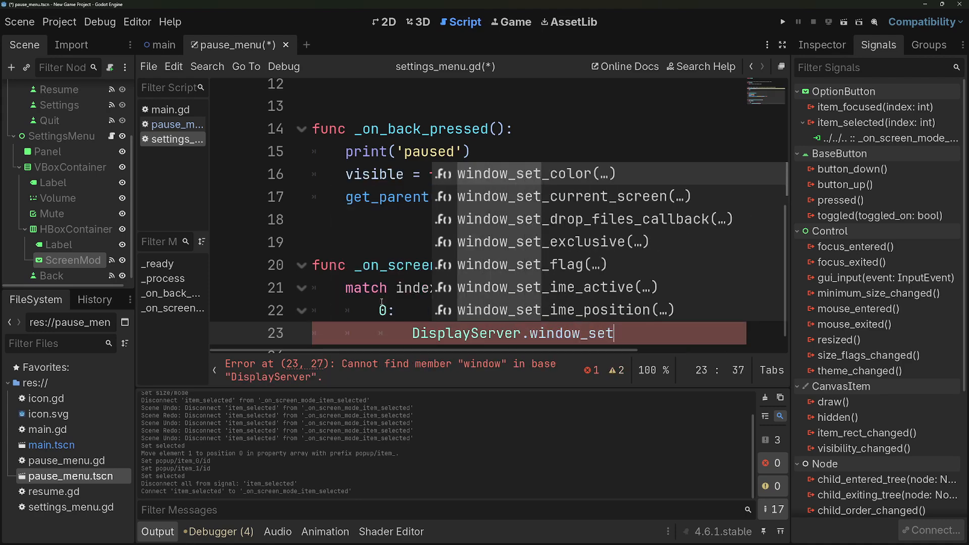
text(_mod)
key(Return)
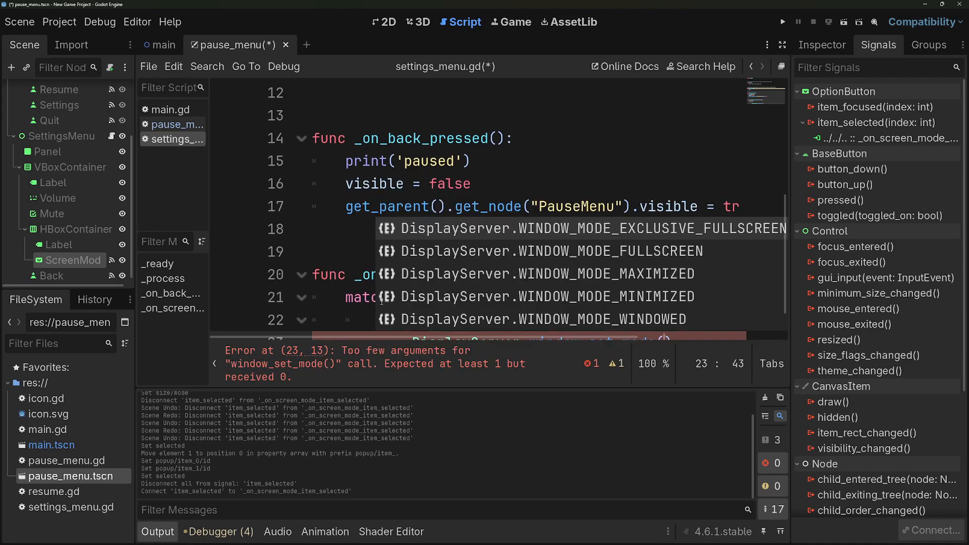
text(Dis)
key(Return)
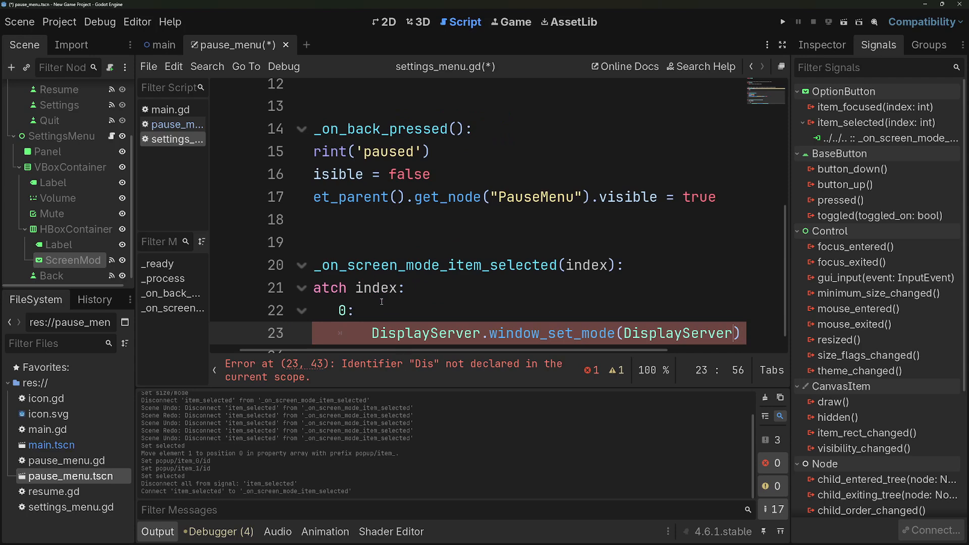
text(.WIND)
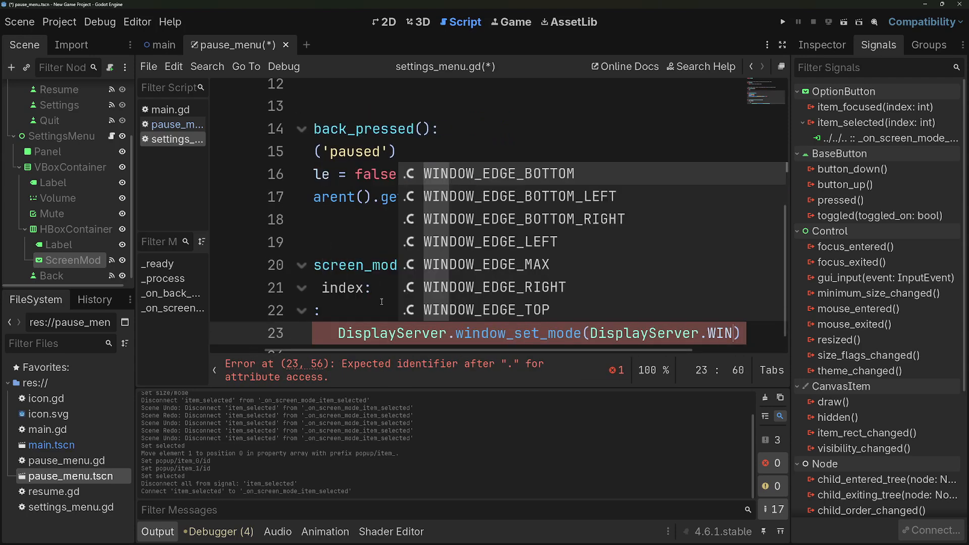
text(OW_MODE)
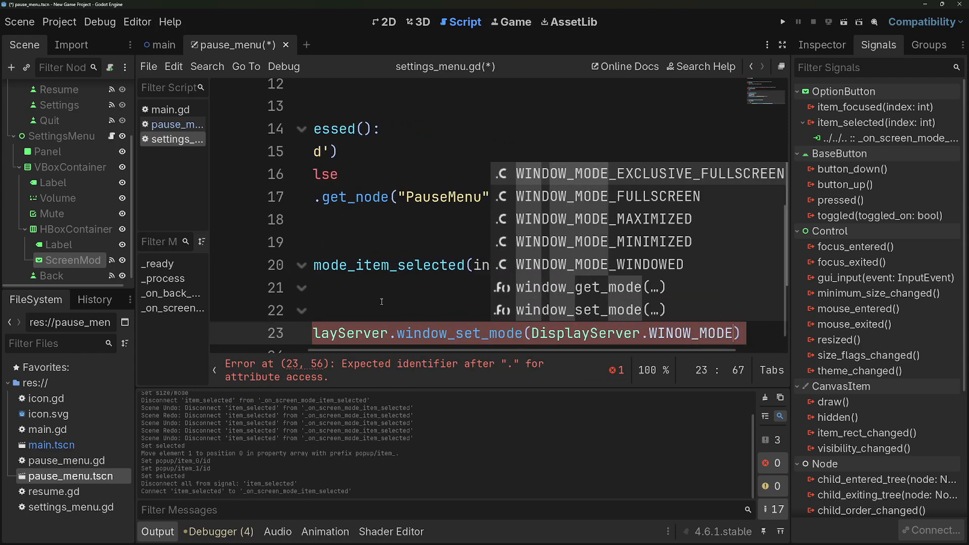
text(_FU)
key(Return)
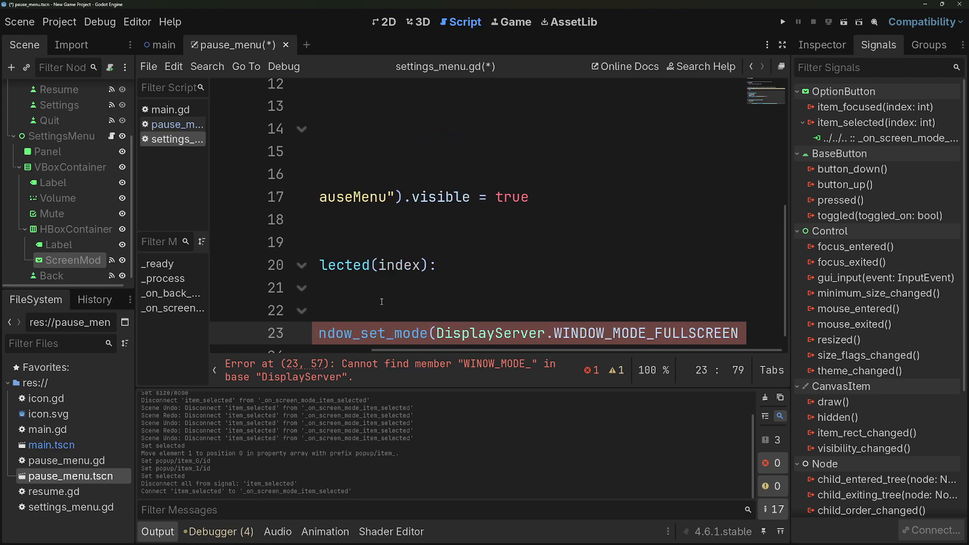
key(ctrl+s)
text())
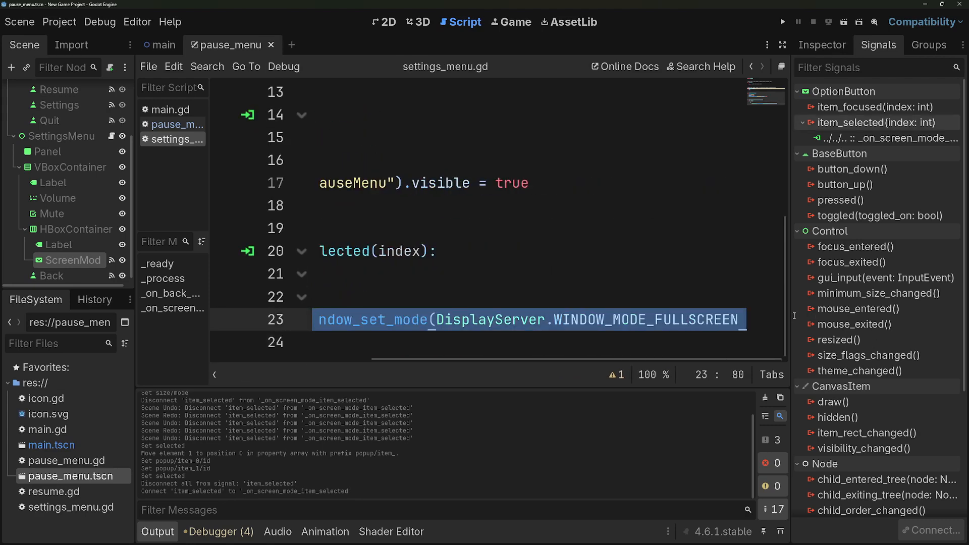
Step: Duplicate the case 0 branch below itself, indent the copy's case line to match, and renumber it 1
click(432, 345)
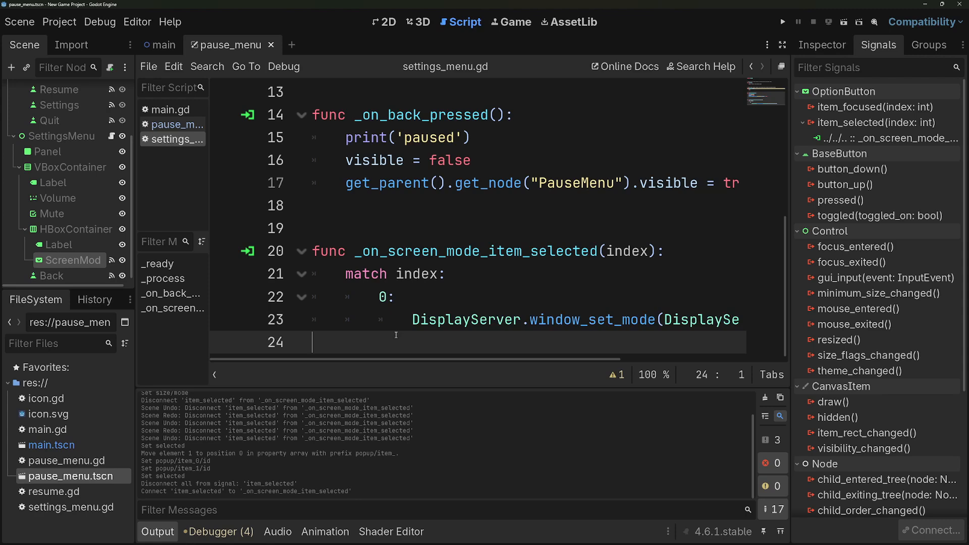
text(0: 			DisplayServer.window_set_mode(DisplayServer.WINDOW_MODE_FULLSCREEN)
drag(457, 360, 250, 346)
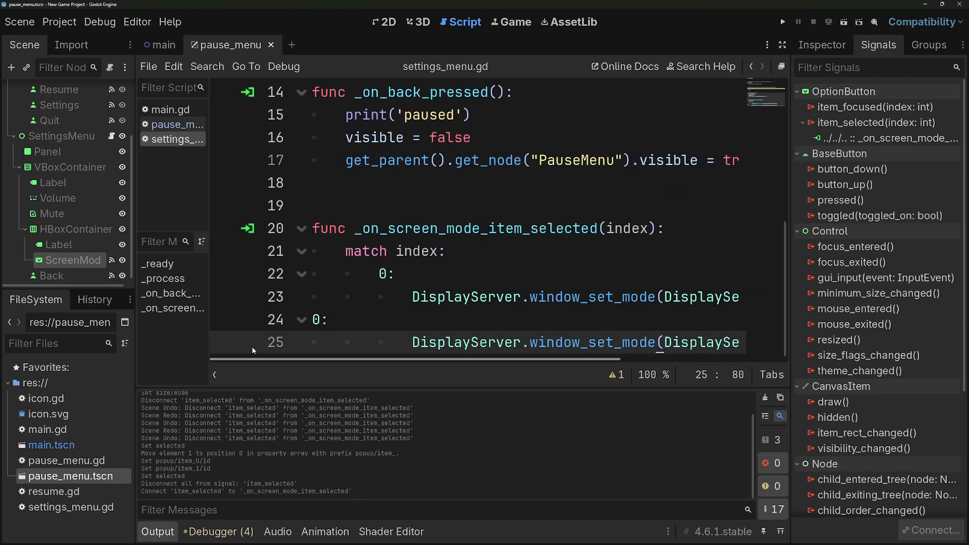
click(315, 320)
key(Tab)
key(Tab)
click(387, 320)
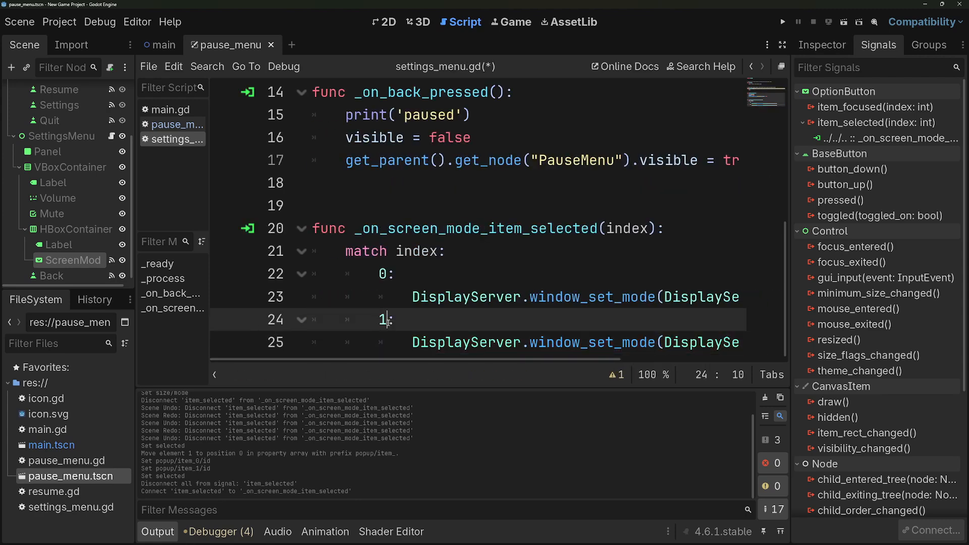
Step: Change the window mode constant under case 1 to DisplayServer.WINDOW_MODE_WINDOWED and save the script
drag(438, 360, 600, 360)
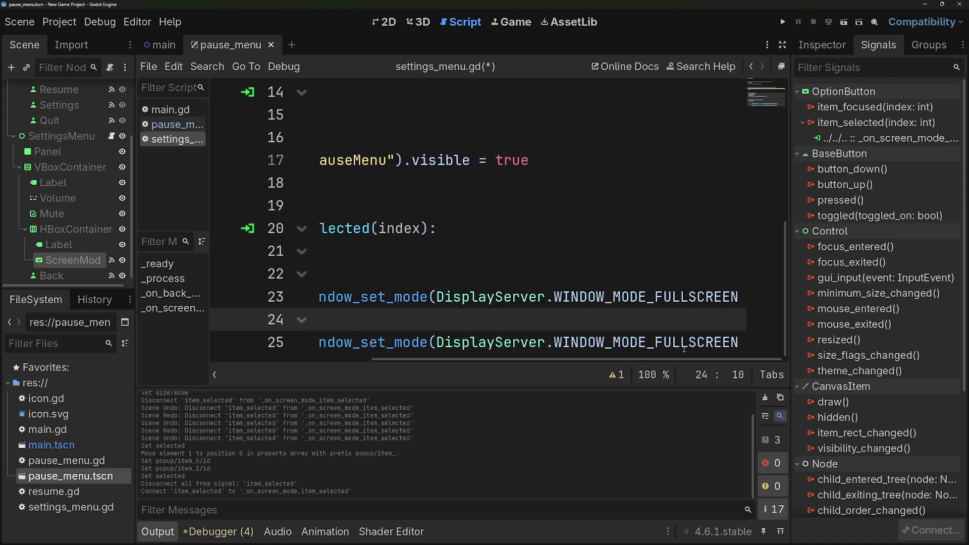
click(656, 343)
drag(656, 343, 737, 343)
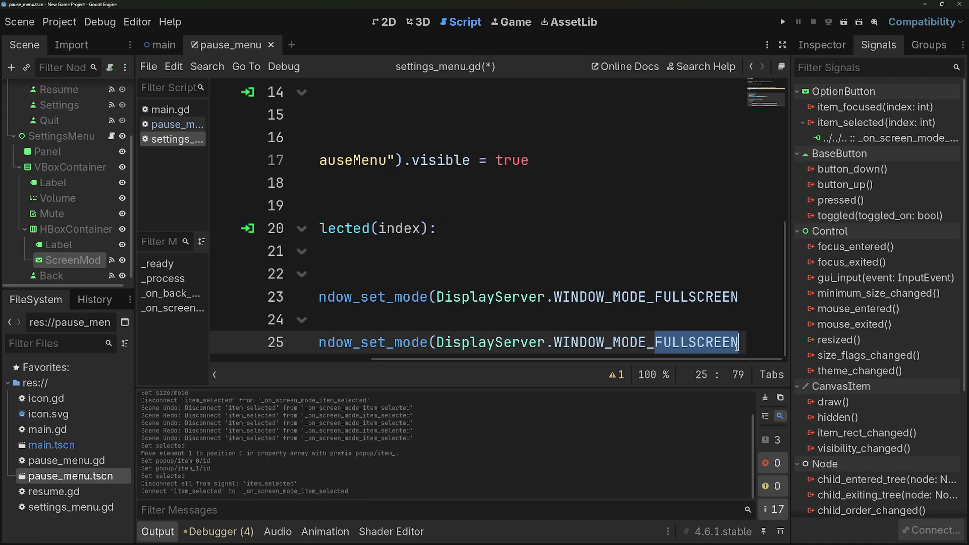
text(WINDOWED)
key(ctrl+s)
drag(664, 359, 452, 359)
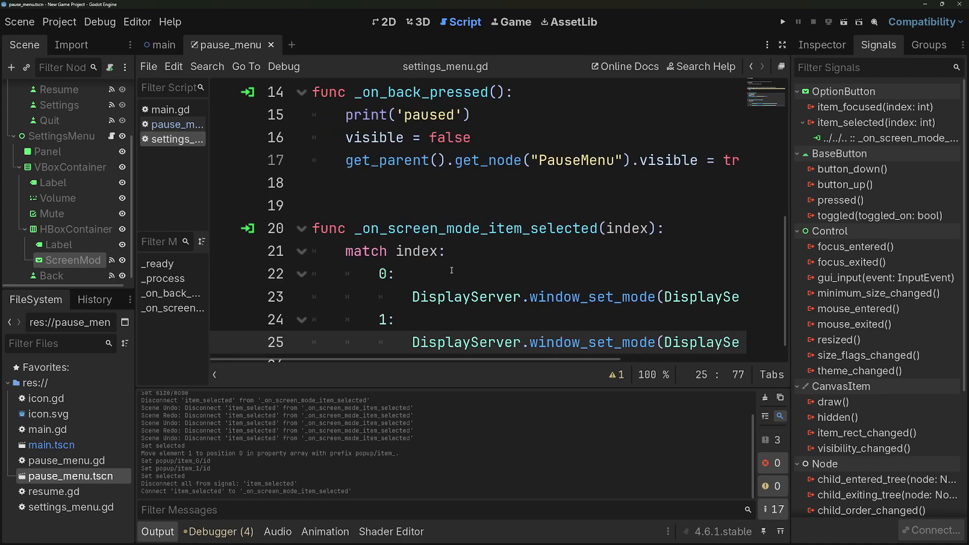
Step: In the project settings, filter for "mode" and set the display window's size mode to Fullscreen
click(59, 22)
click(56, 37)
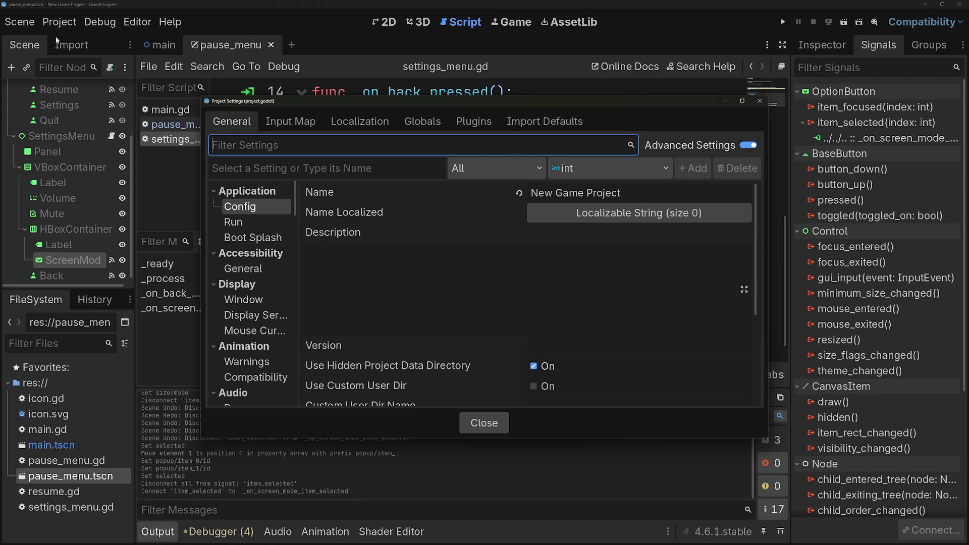
click(244, 298)
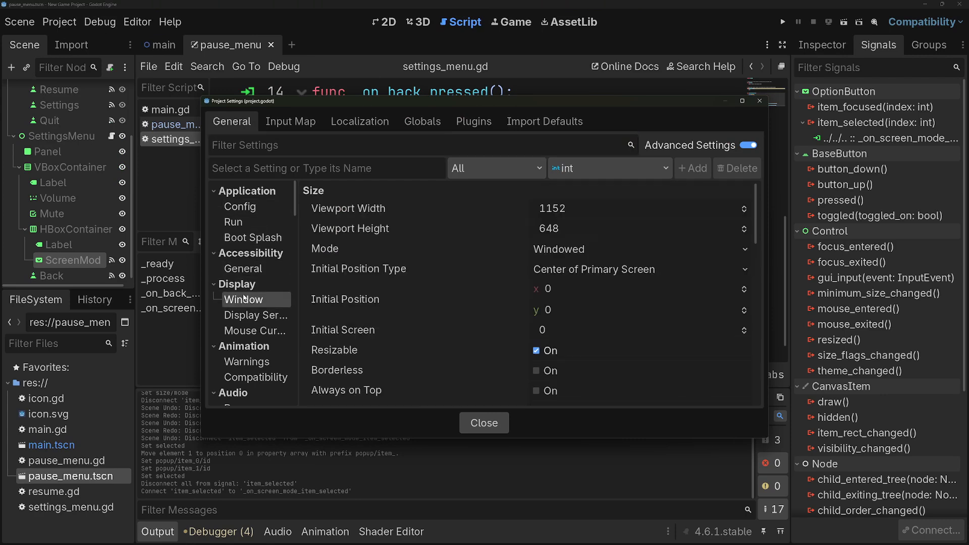
click(318, 146)
text(mode)
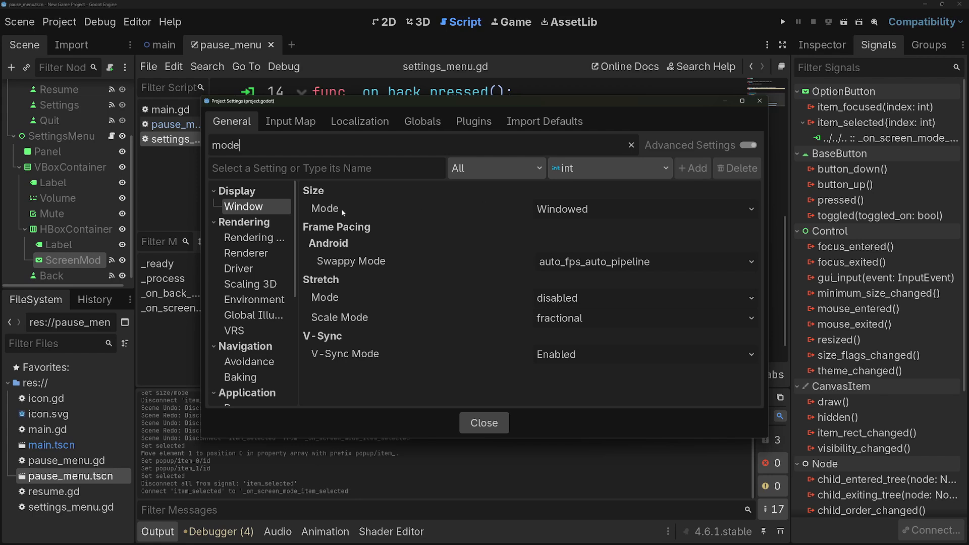
click(553, 211)
click(561, 275)
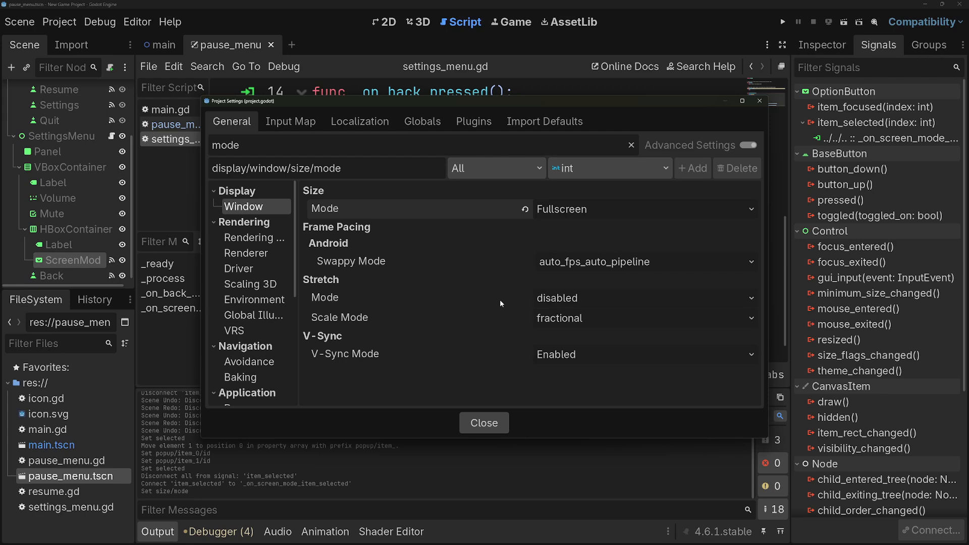
Step: Set the window's stretch mode to viewport and close the project settings
click(556, 299)
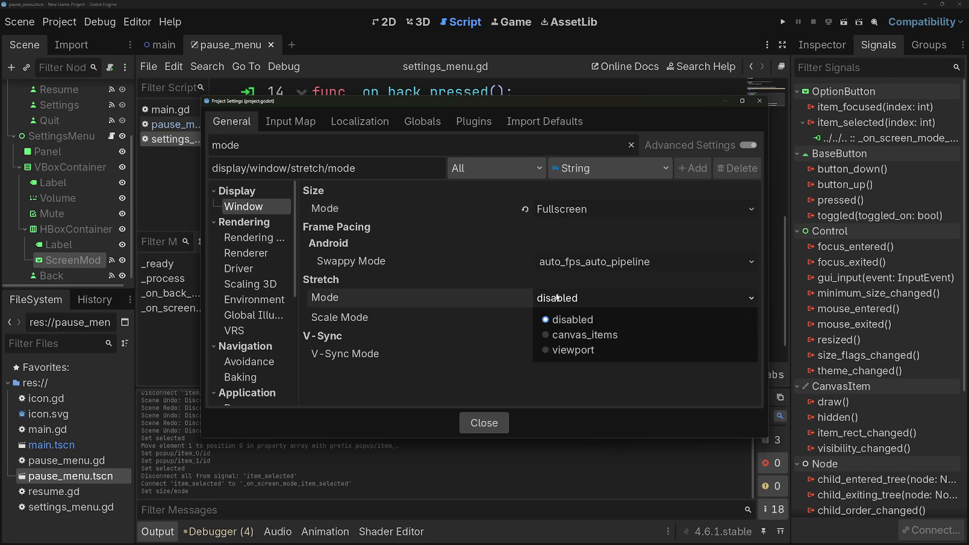
click(567, 352)
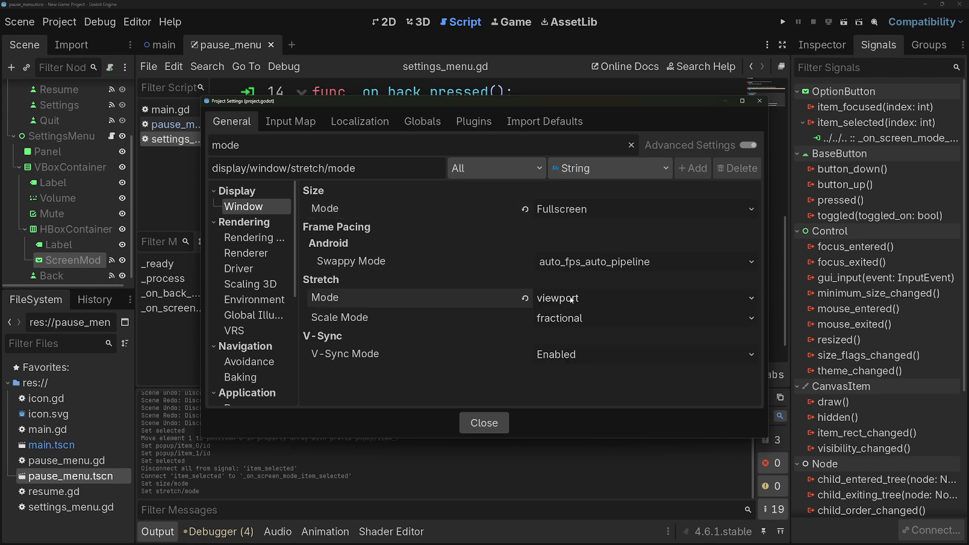
click(498, 427)
Step: Run the project, test switching Screen Mode between Windowed and Full Screen, and go back to the pause menu to quit
click(478, 297)
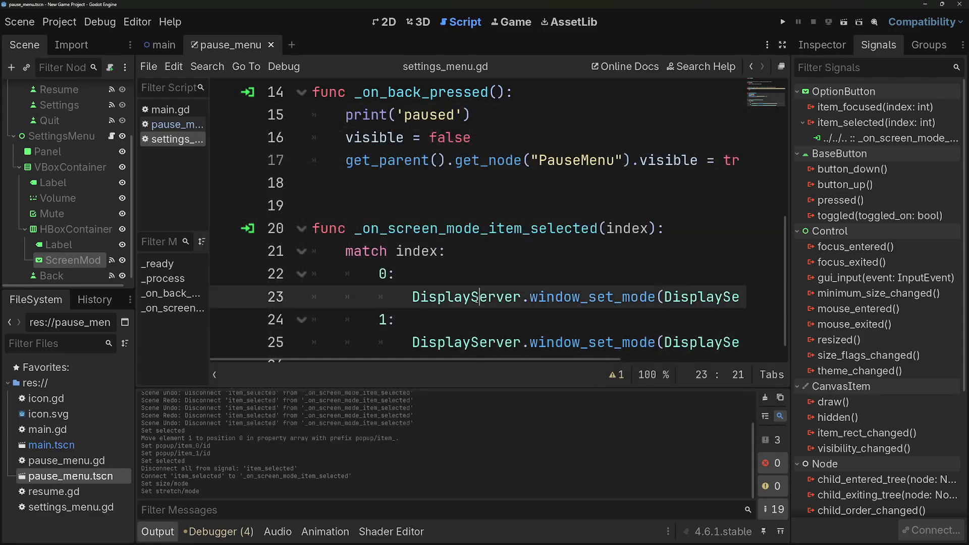
key(F5)
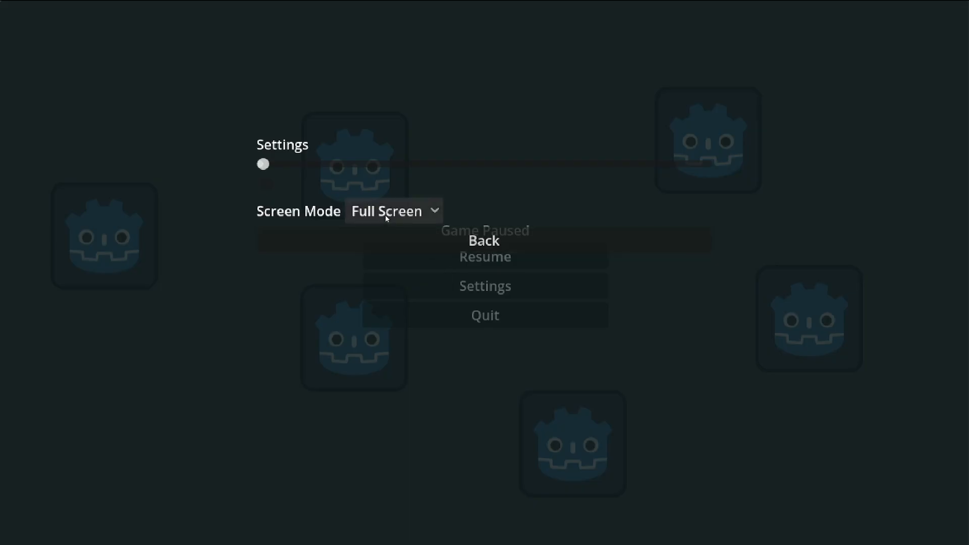
click(385, 215)
click(391, 259)
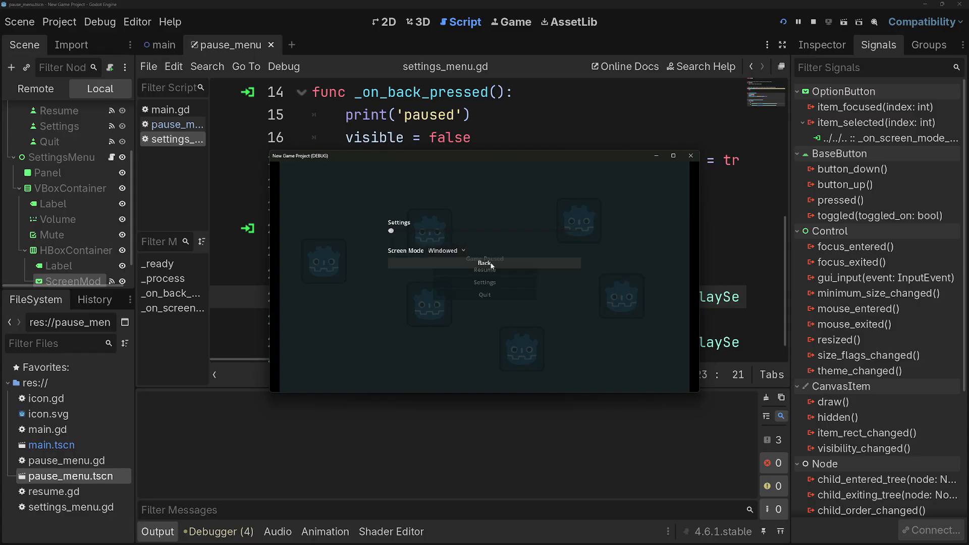
click(446, 250)
click(440, 262)
click(434, 216)
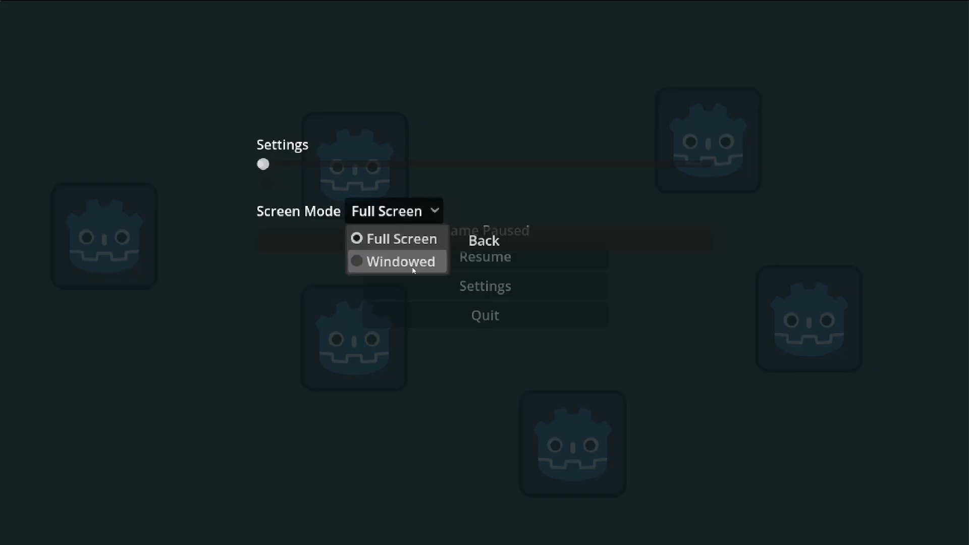
click(413, 271)
click(444, 251)
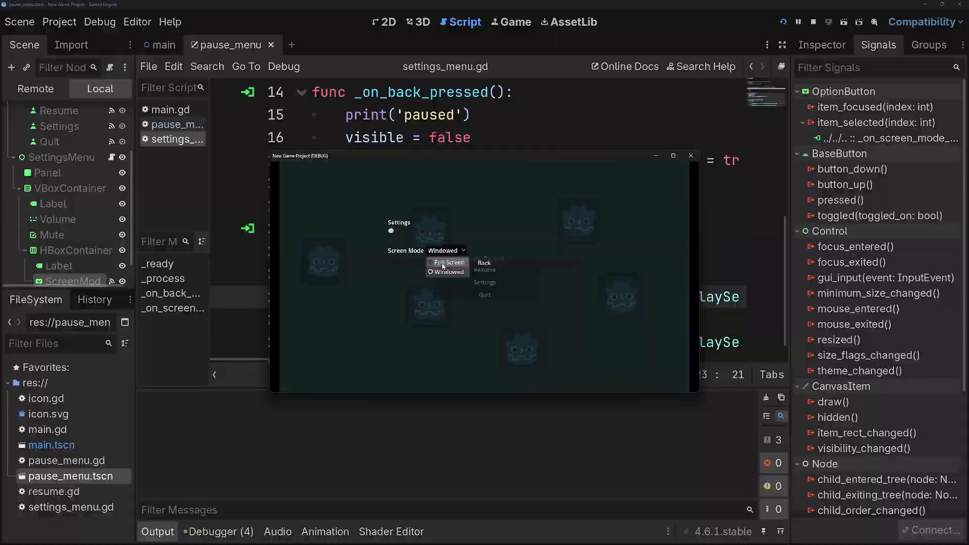
click(443, 263)
click(484, 238)
click(502, 318)
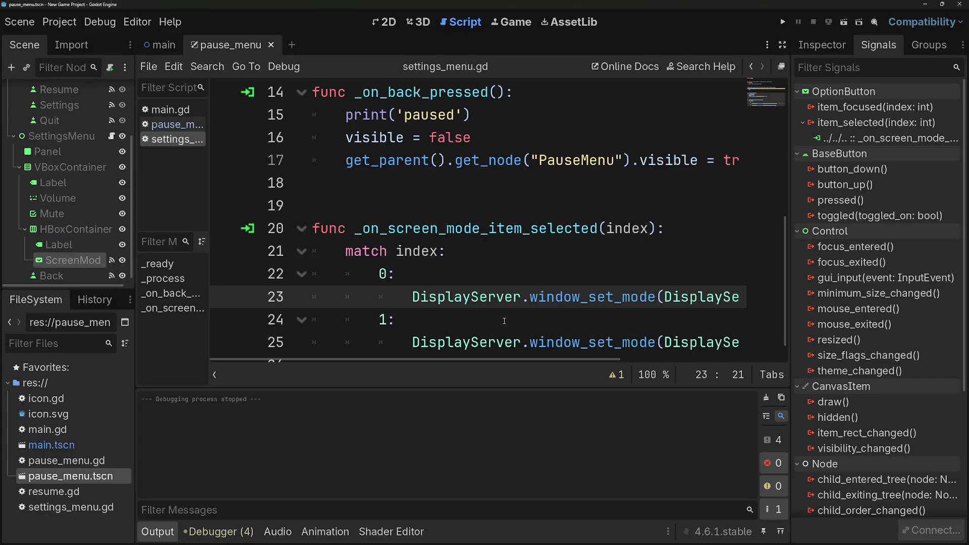
Step: Open the main.tscn scene and add an AudioStreamPlayer2D node as a child of Main
key(ctrl+F1)
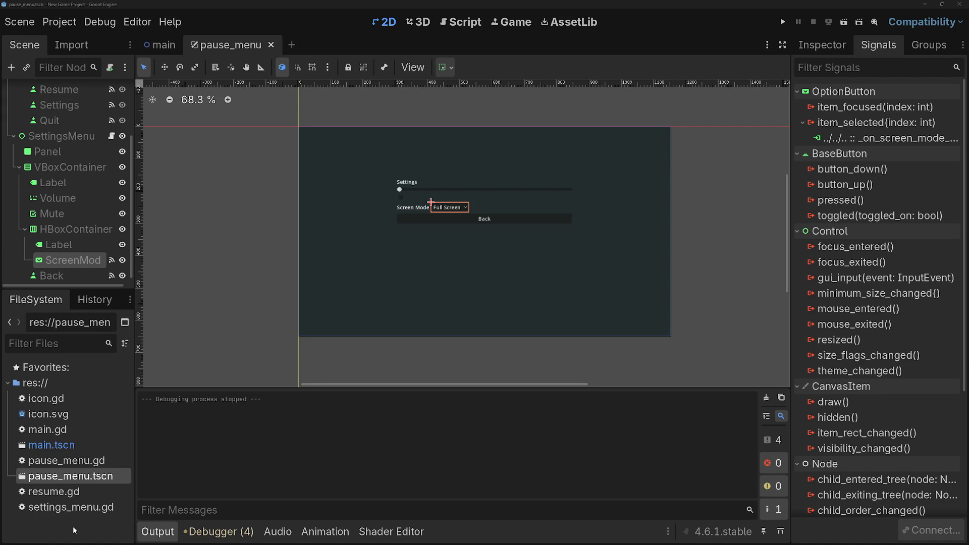
click(65, 398)
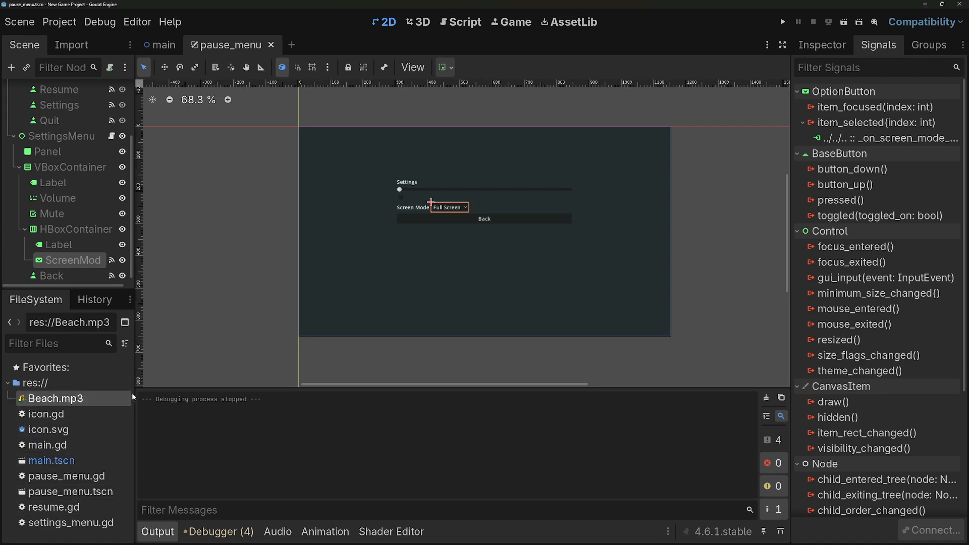
double_click(51, 460)
click(39, 89)
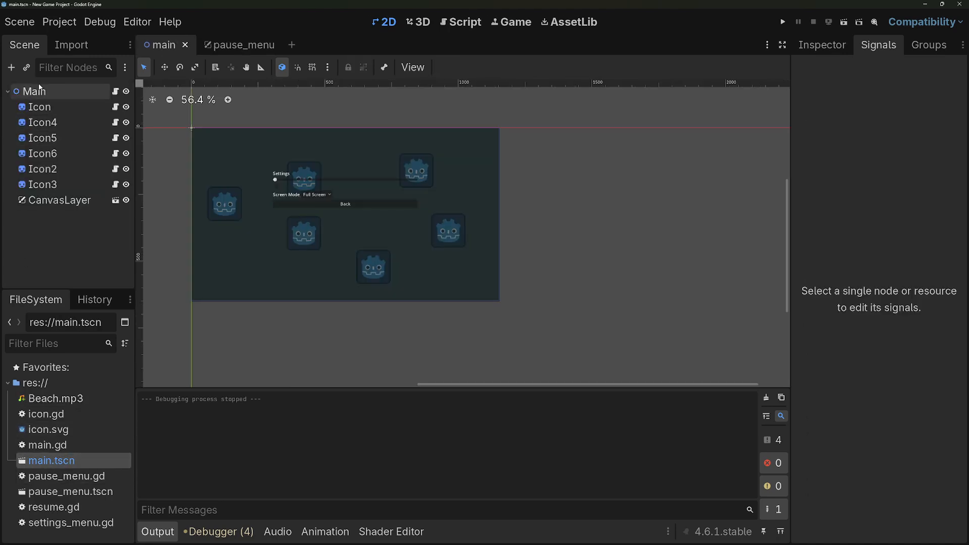
key(ctrl+a)
text(audio)
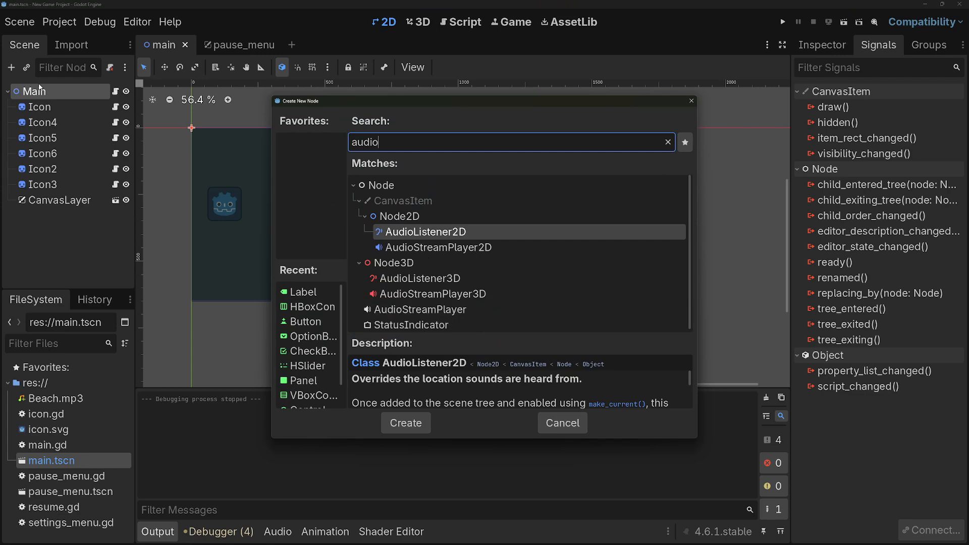
key(Down)
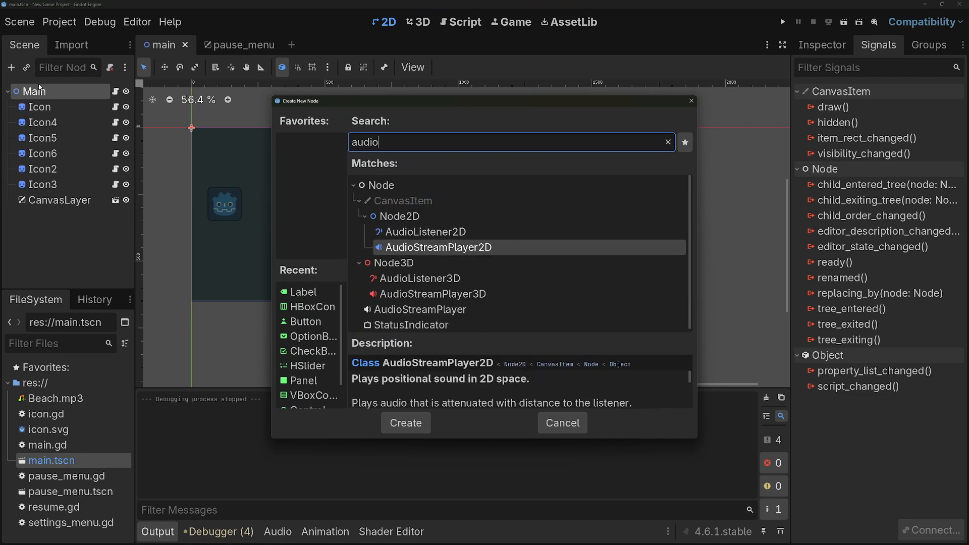
key(Return)
Step: Assign Beach.mp3 as the AudioStreamPlayer2D's stream, enable Autoplay, and save the scene
drag(55, 398, 904, 153)
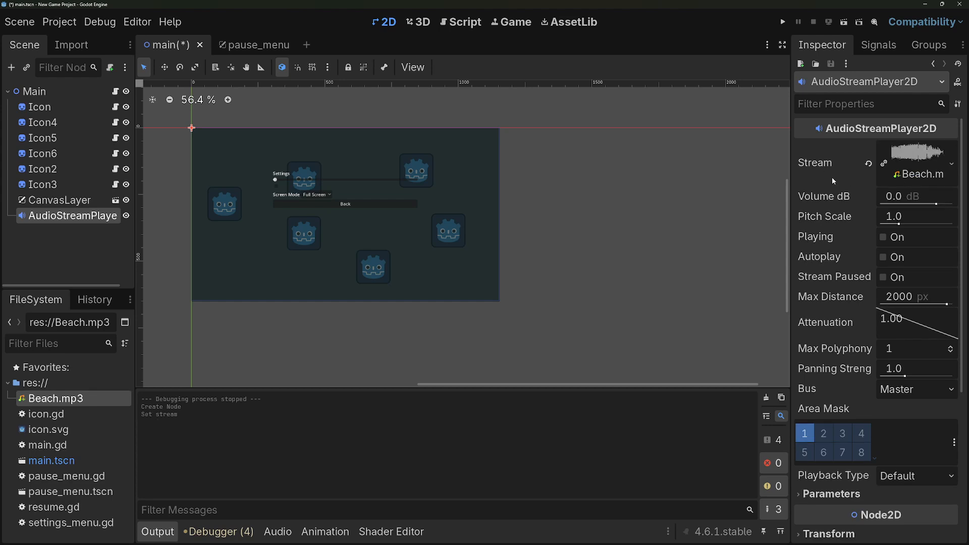
click(900, 258)
key(ctrl+s)
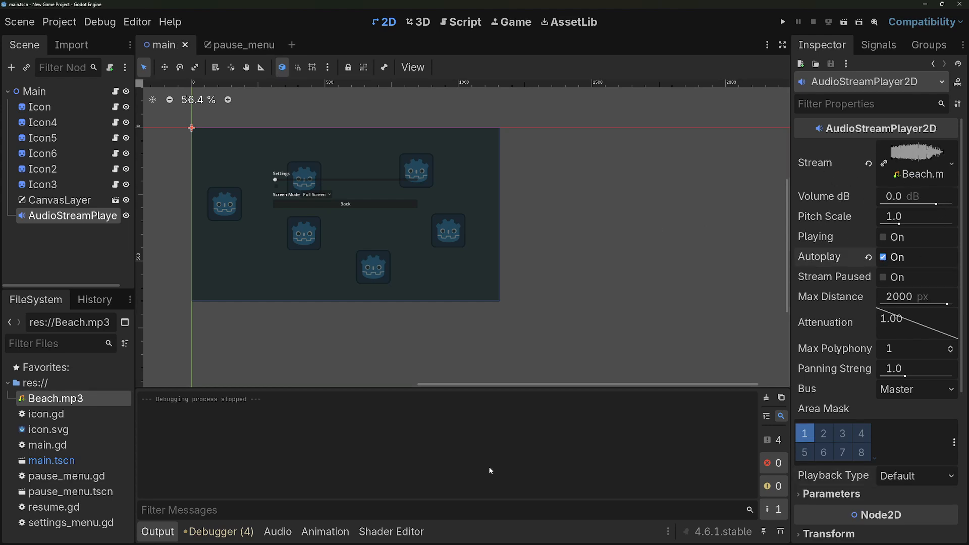
Step: Run the project to check that the audio plays, and quit through the pause menu
key(F5)
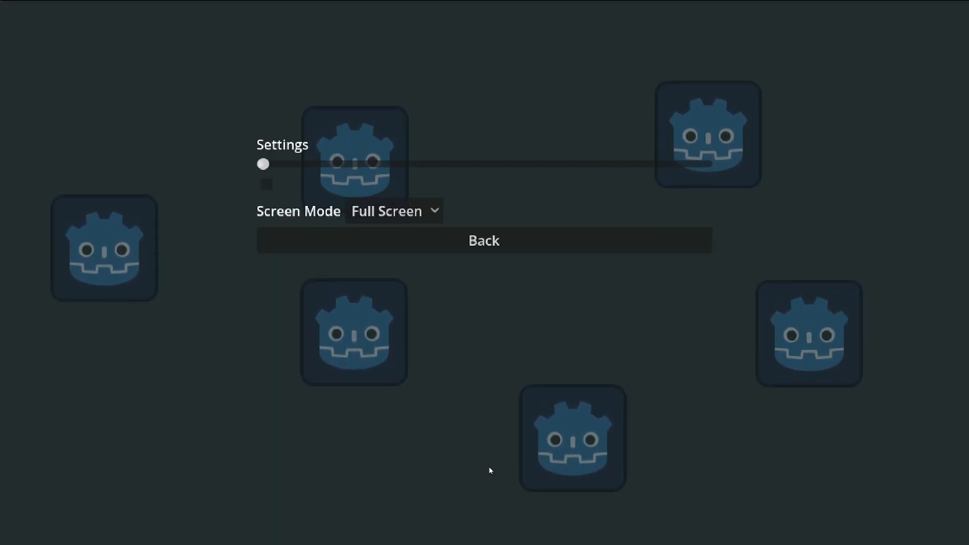
key(Escape)
click(497, 316)
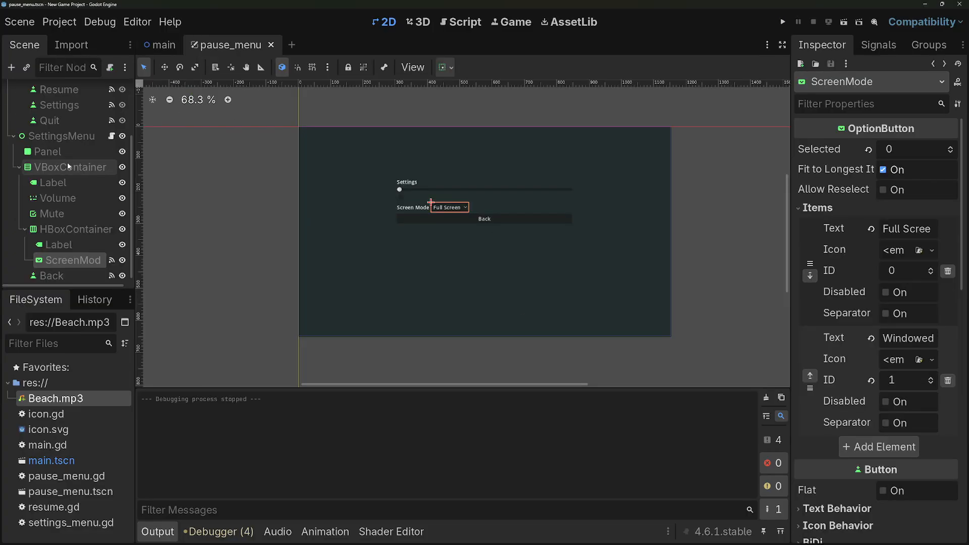
Step: In the pause_menu scene, connect Mute's toggled signal to the SettingsMenu script with the default receiver method
click(67, 141)
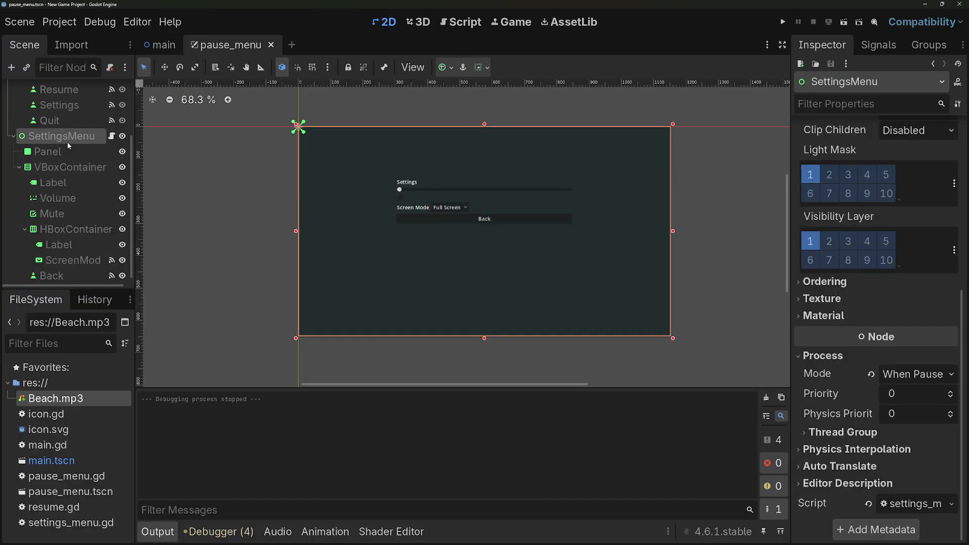
click(43, 212)
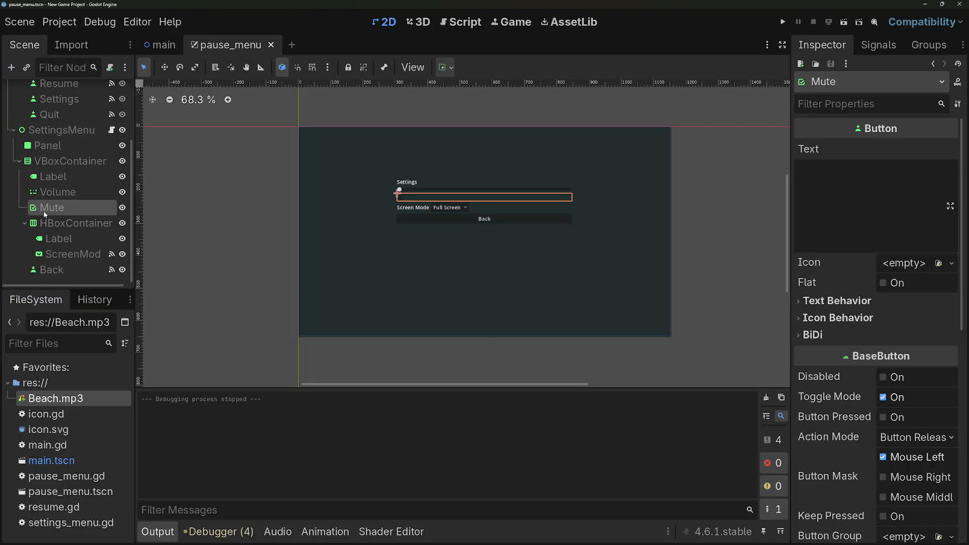
click(879, 45)
double_click(854, 153)
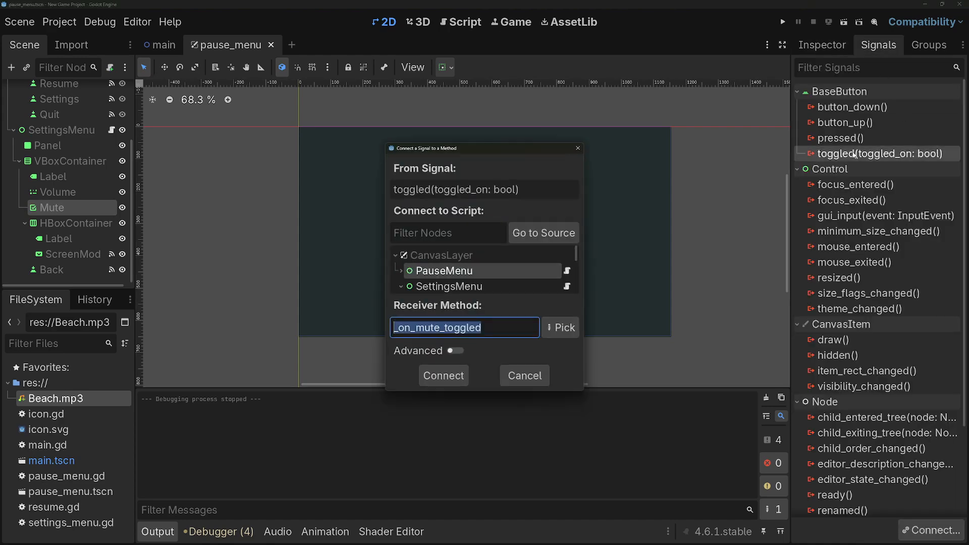
double_click(452, 287)
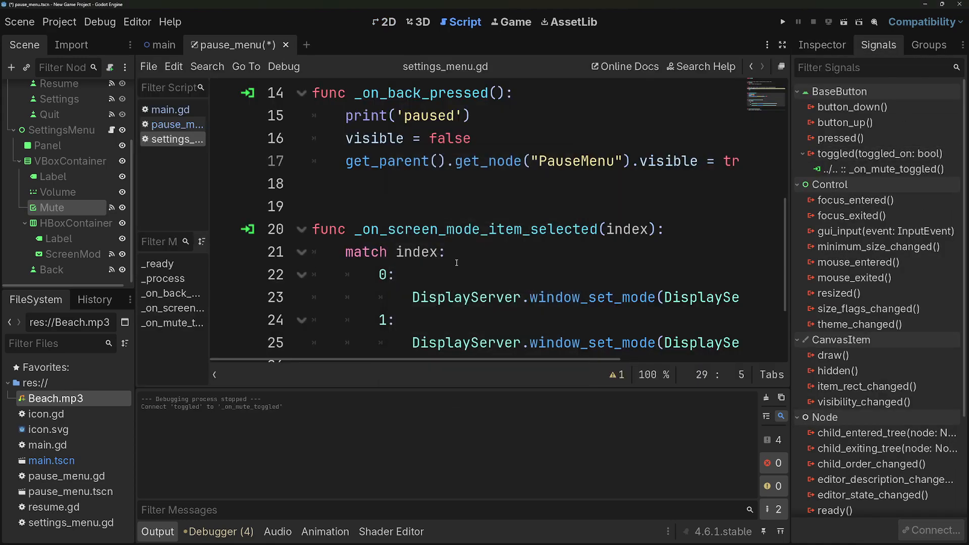
Step: Replace the placeholder body of _on_mute_toggled with AudioServer.set_bus_mute(0, toggled_on) and save the script
scroll(422, 139, down, 2)
drag(345, 320, 639, 315)
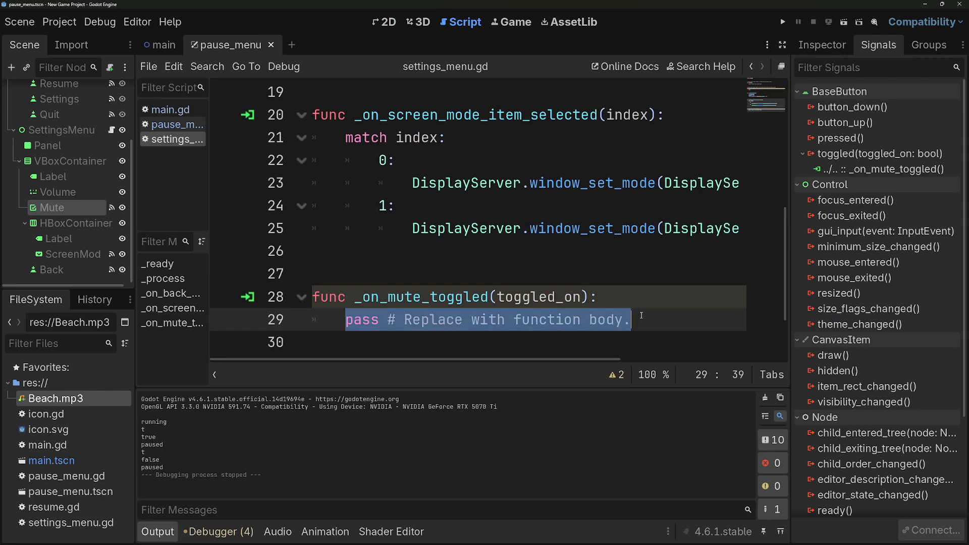
text(AudioServer.se)
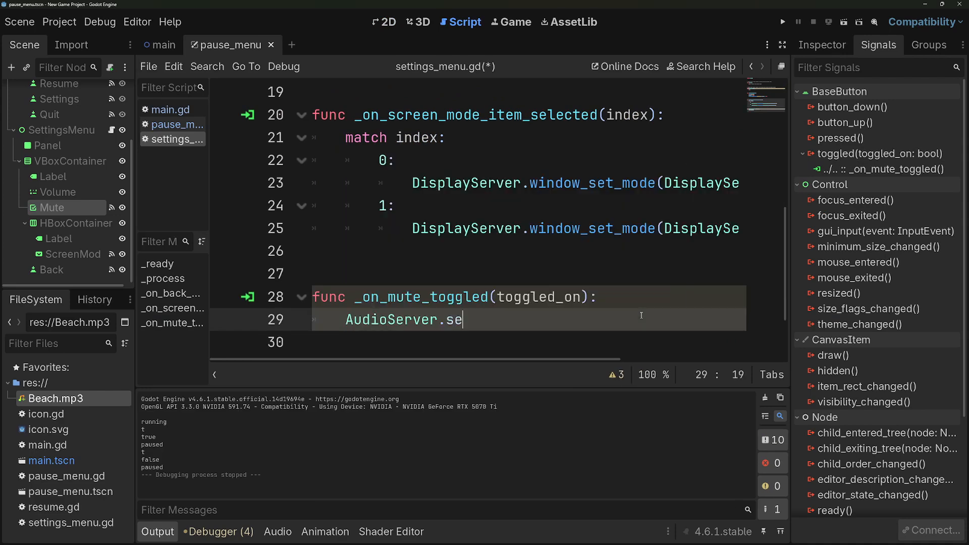
text(t_bus_)
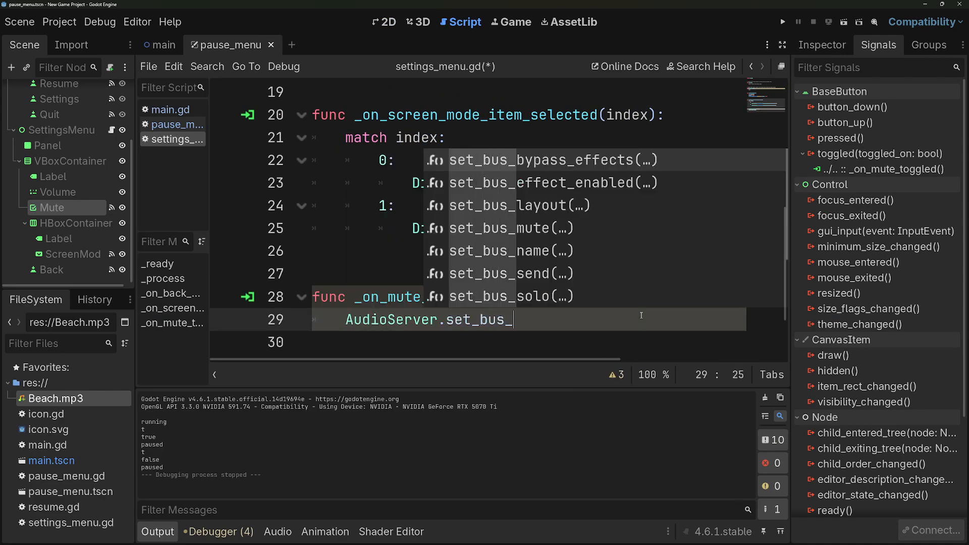
text(mu)
key(Return)
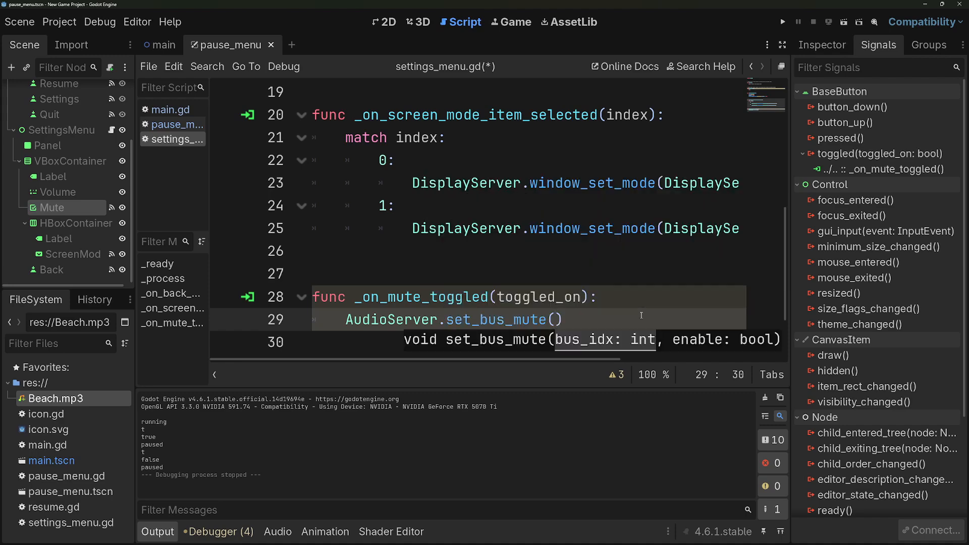
text(0, tog)
key(Return)
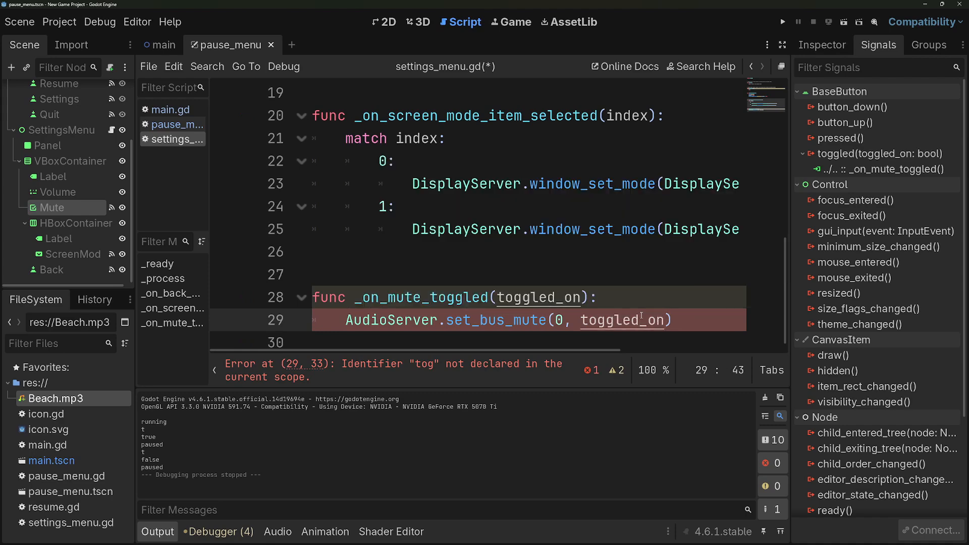
key(ctrl+s)
Step: Run the project, toggle the mute checkbox in the settings menu, and go back to the pause menu
key(F5)
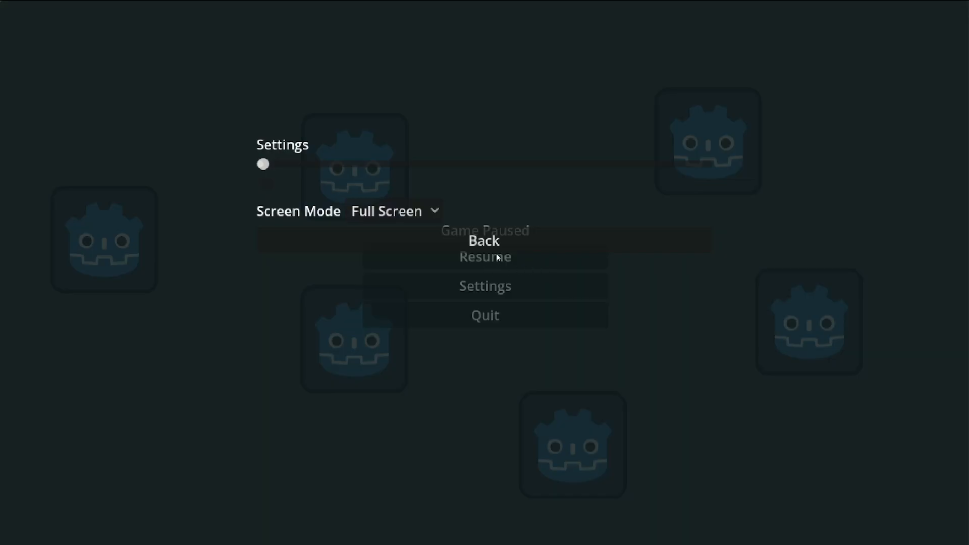
click(422, 213)
click(422, 213)
click(268, 186)
click(414, 244)
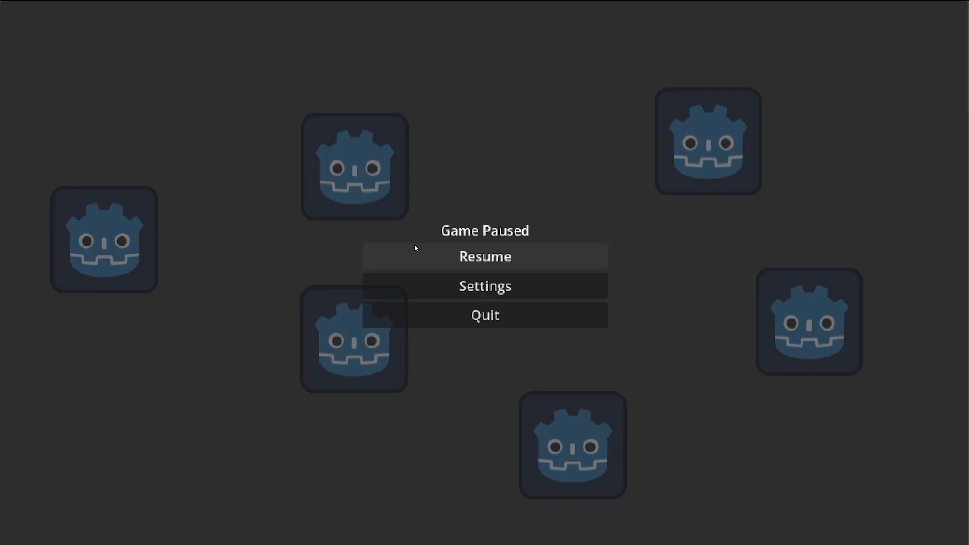
Step: Resume the game to check the audio, revisit the settings menu, resume again, and quit through the pause menu
click(479, 247)
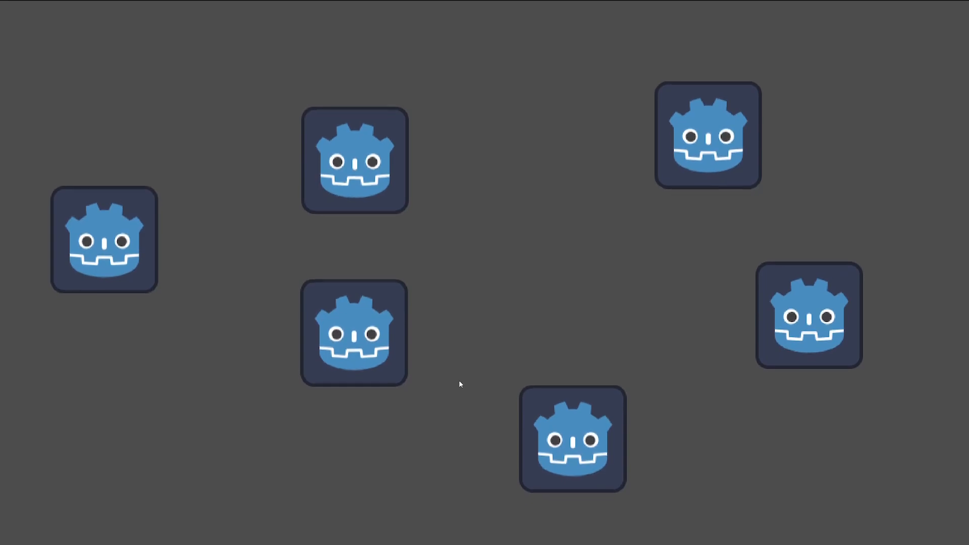
key(Escape)
click(423, 283)
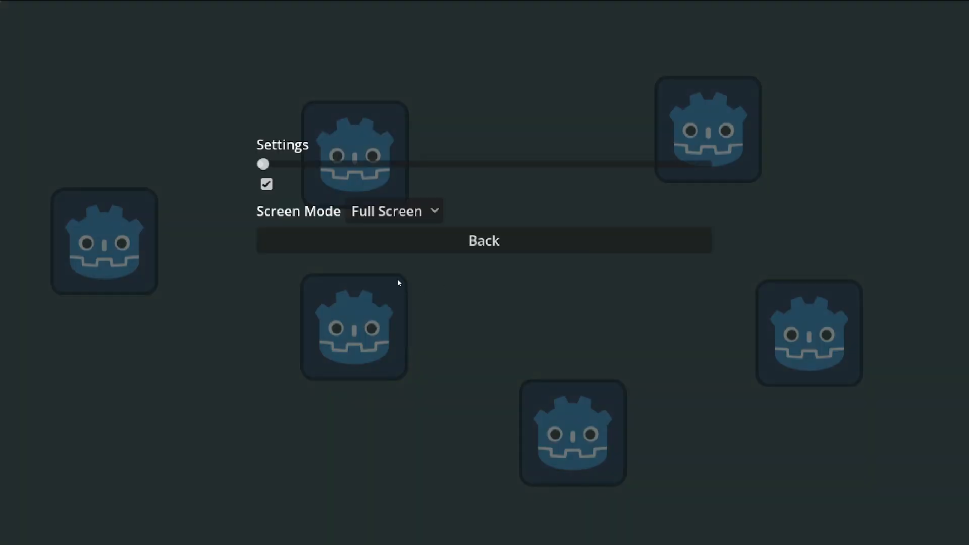
click(353, 237)
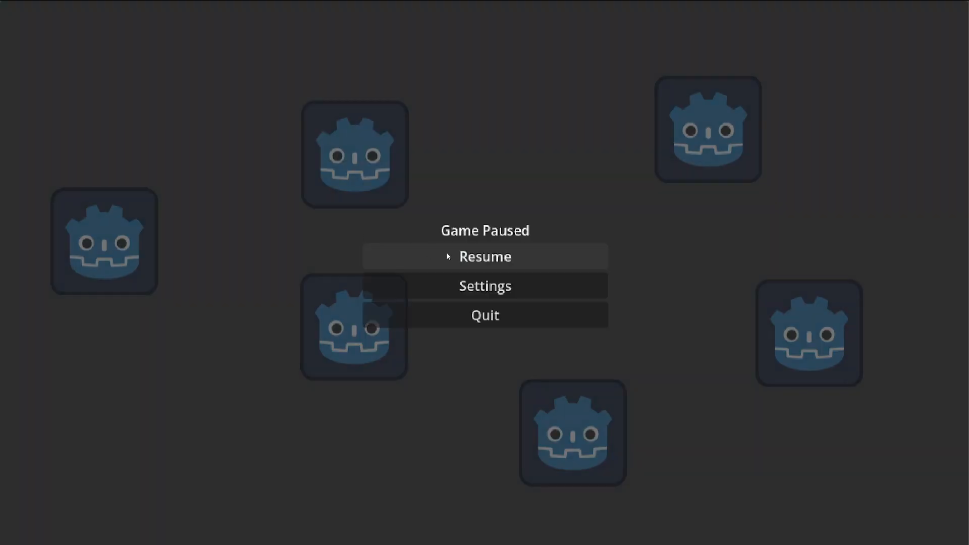
click(444, 252)
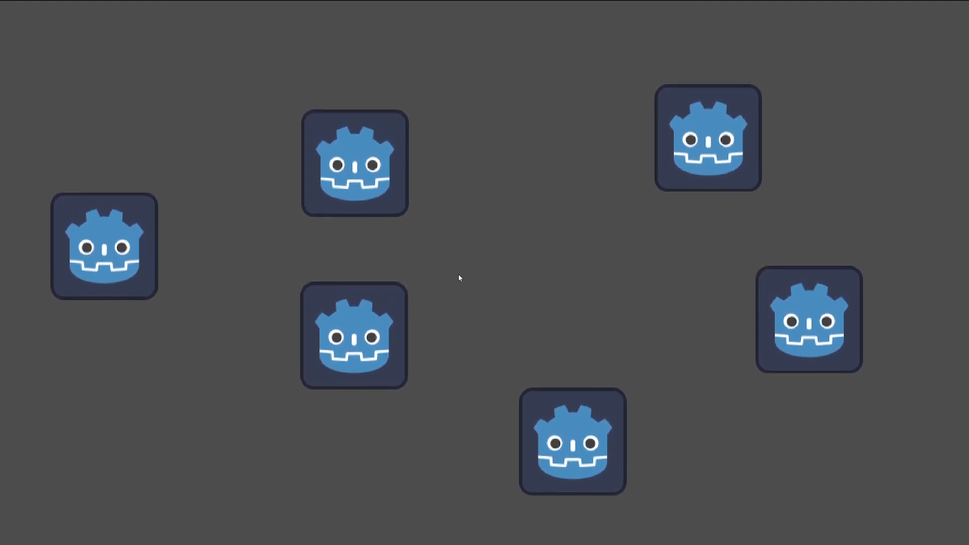
key(Escape)
click(474, 321)
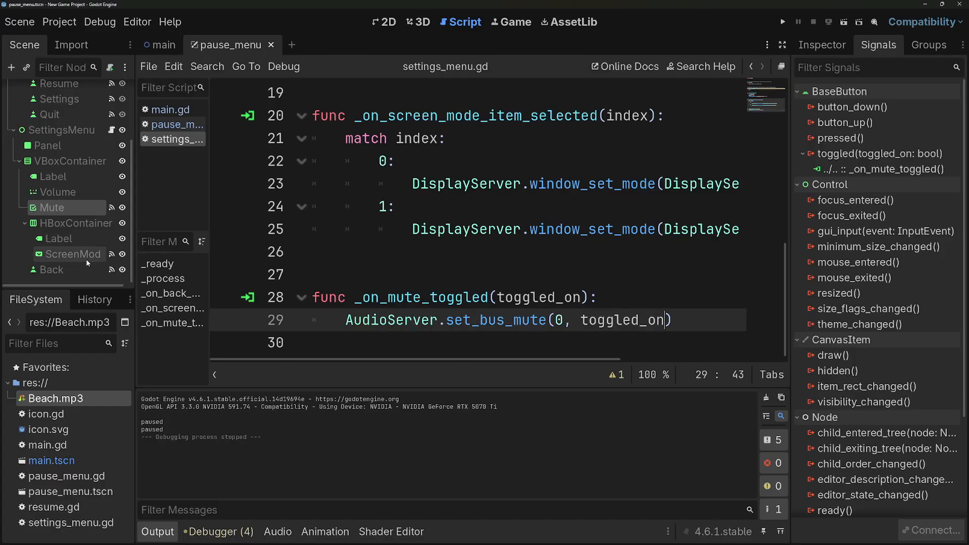
Step: Add an HBoxContainer below the Volume slider in SettingsMenu's VBoxContainer and move the Mute checkbox into it
click(76, 208)
click(75, 160)
key(ctrl+a)
text(hbox)
key(Return)
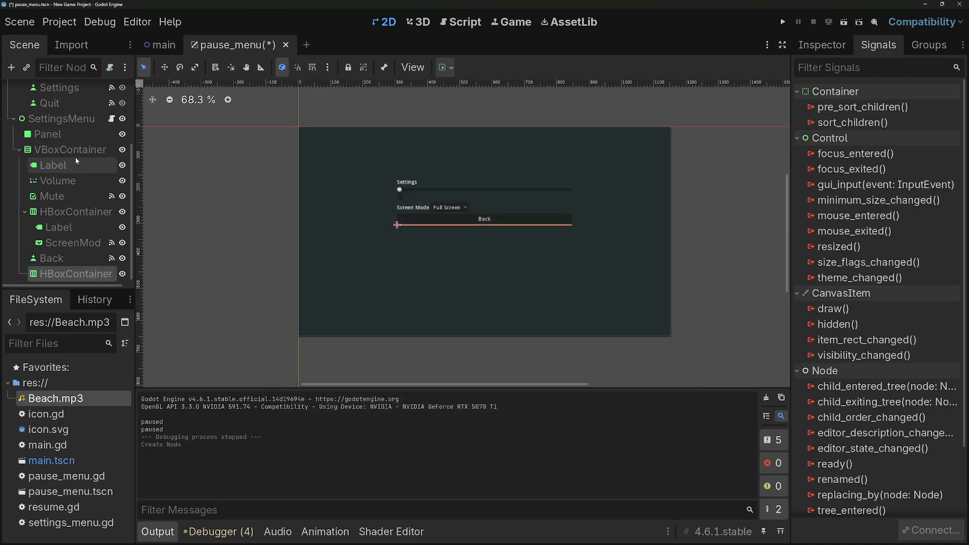
drag(64, 277, 65, 198)
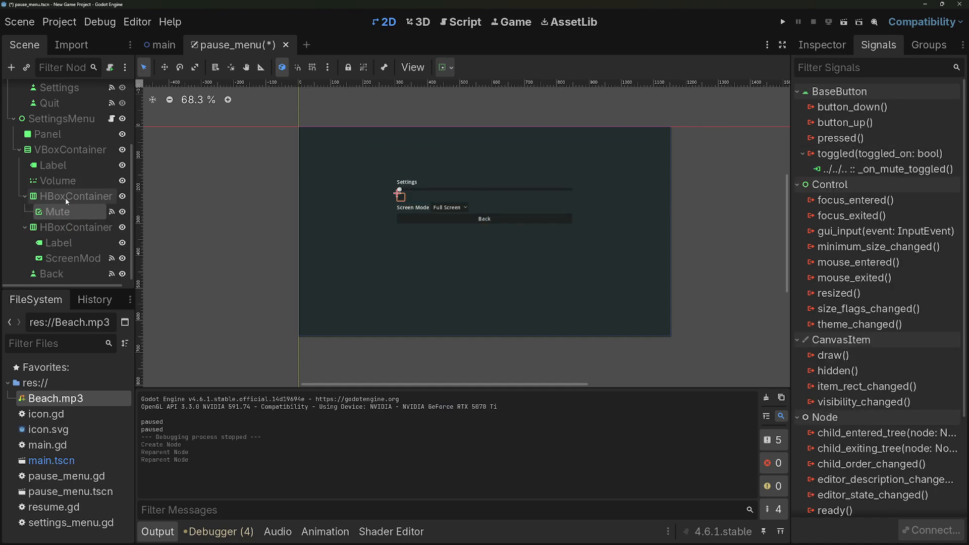
Step: Add a Label before the checkbox in Mute's HBoxContainer and set its text to "Mute"
key(ctrl+a)
text(lab)
key(Return)
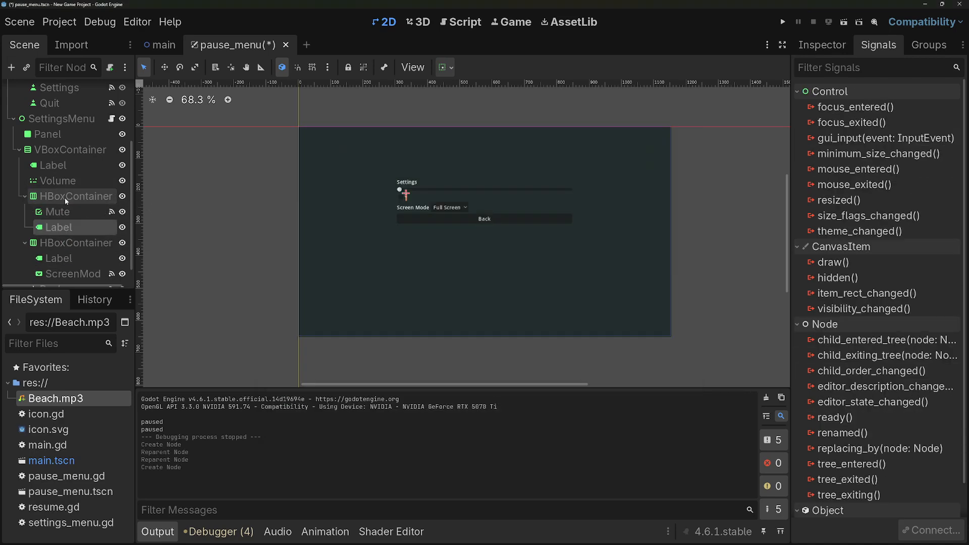
drag(62, 229, 62, 207)
click(826, 187)
text(Mute)
Step: Add another HBoxContainer to SettingsMenu's VBoxContainer, place it below the Settings label, and move the Volume slider into it
click(81, 136)
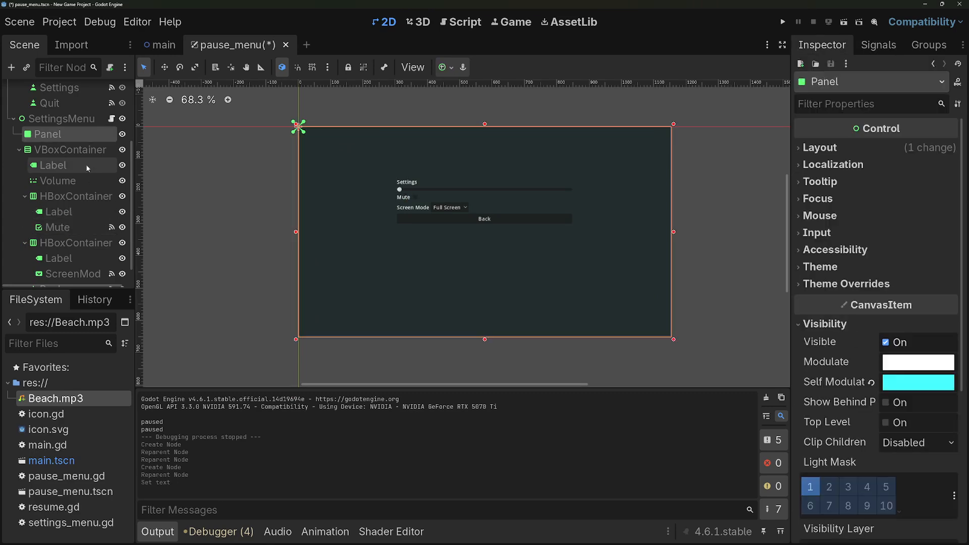
click(85, 165)
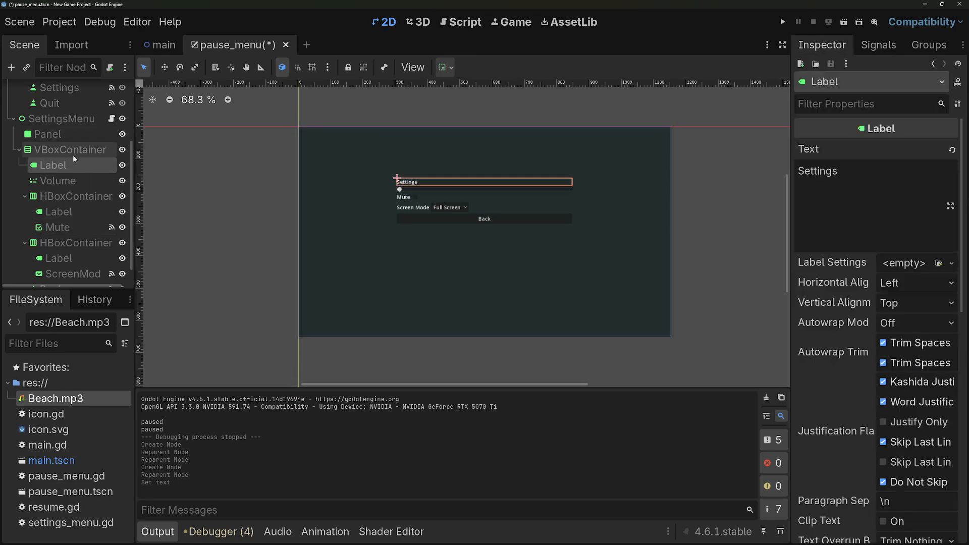
click(86, 151)
key(ctrl+a)
text(hb)
key(Return)
drag(71, 273, 61, 142)
drag(51, 164, 59, 150)
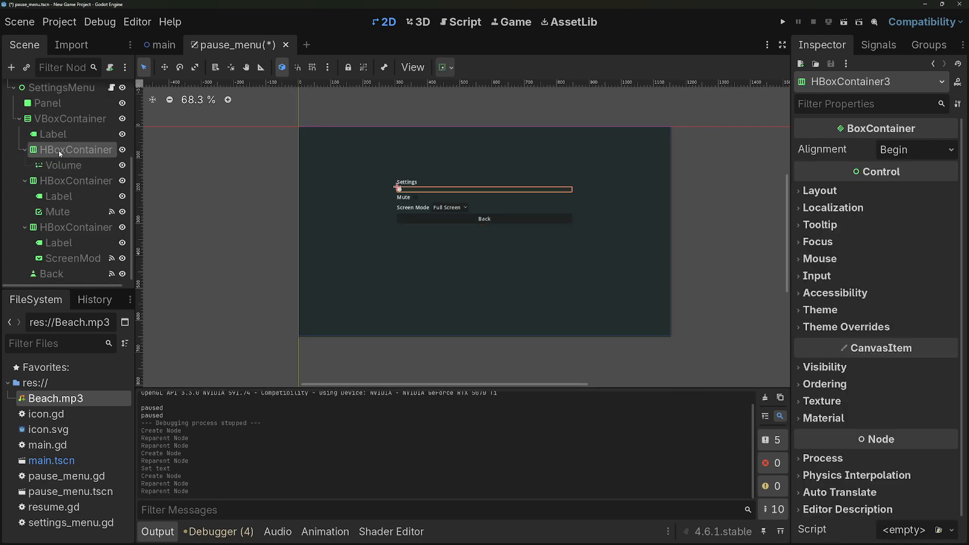
Step: Add a Label before the slider in Volume's HBoxContainer and set its text to "Volume"
key(ctrl+a)
text(lab)
key(Return)
drag(59, 180, 61, 158)
click(839, 195)
text(Volume)
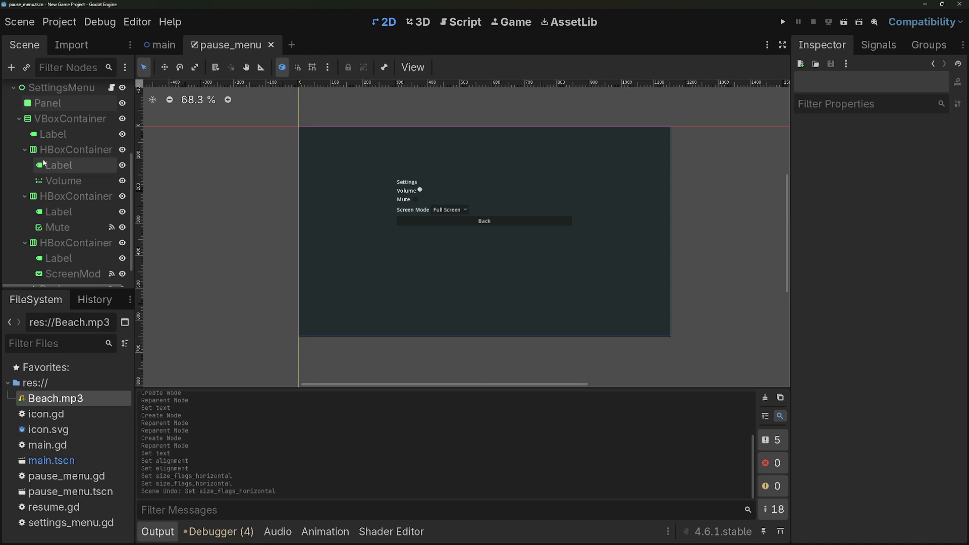
Step: Enable horizontal Expand in the container sizing of the Volume slider
click(48, 180)
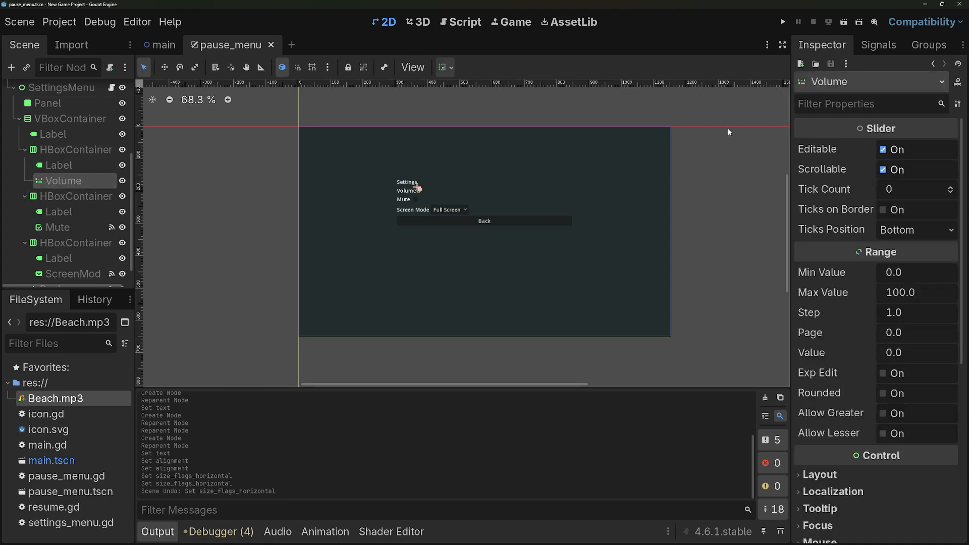
click(835, 103)
text(horiz)
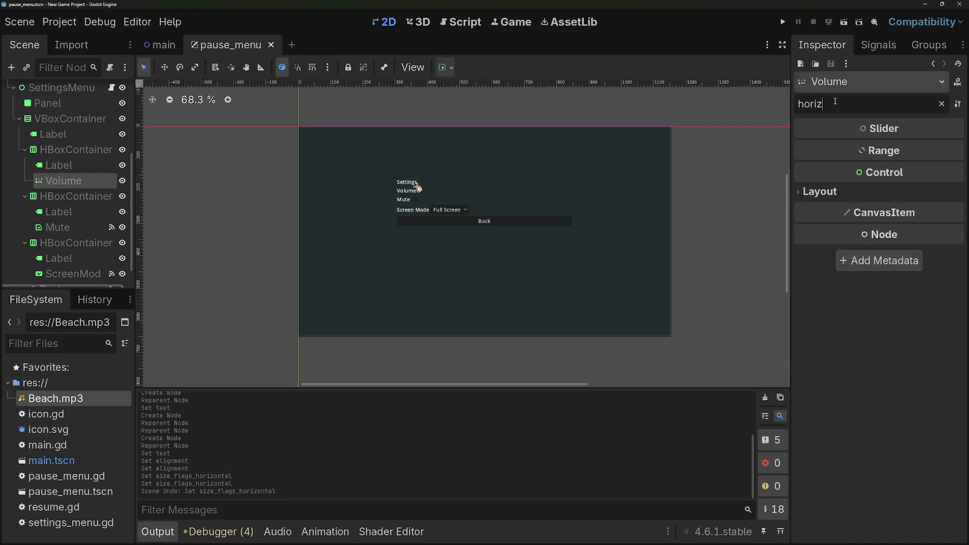
click(820, 192)
click(831, 209)
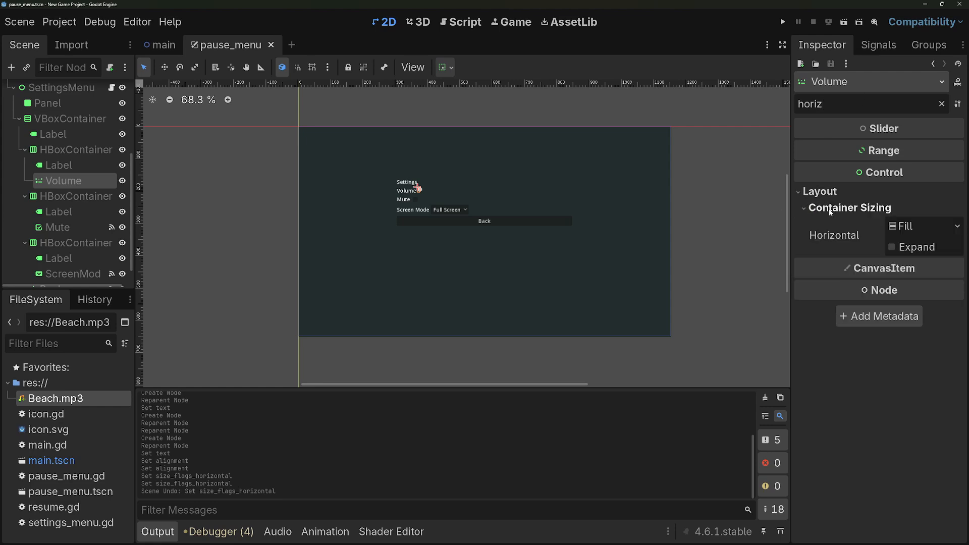
click(892, 247)
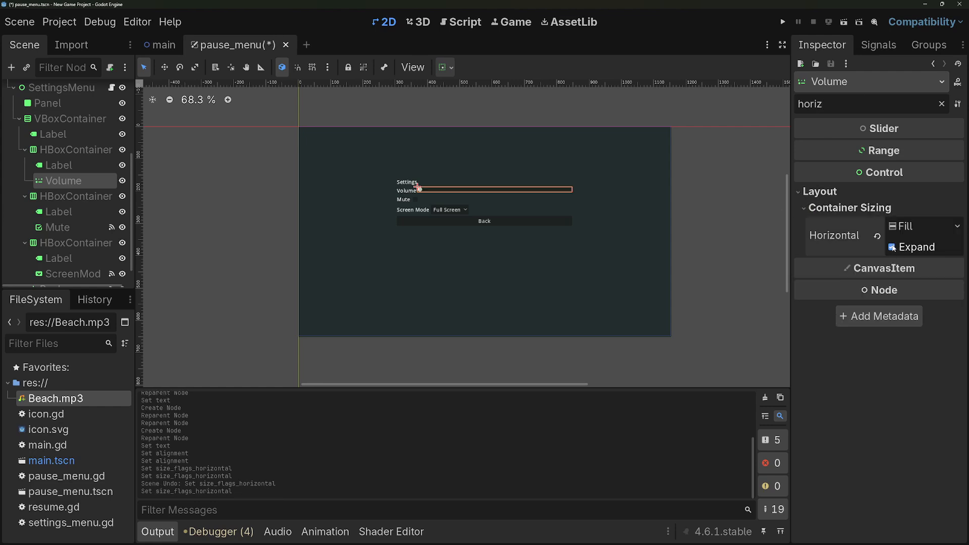
click(700, 234)
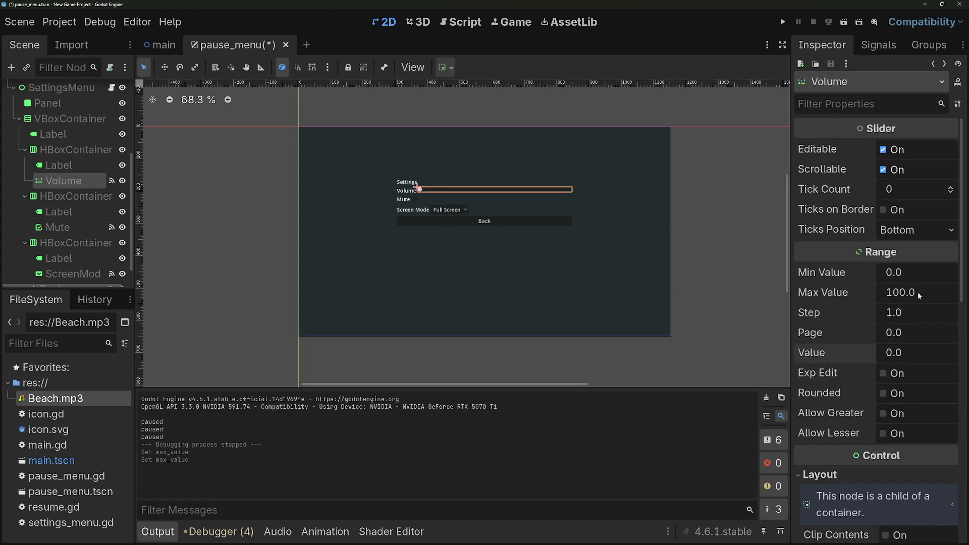
Step: Set the Volume slider's maximum value to 1, its step to 0.1, and its value to 1
click(907, 293)
text(1)
key(Return)
click(901, 313)
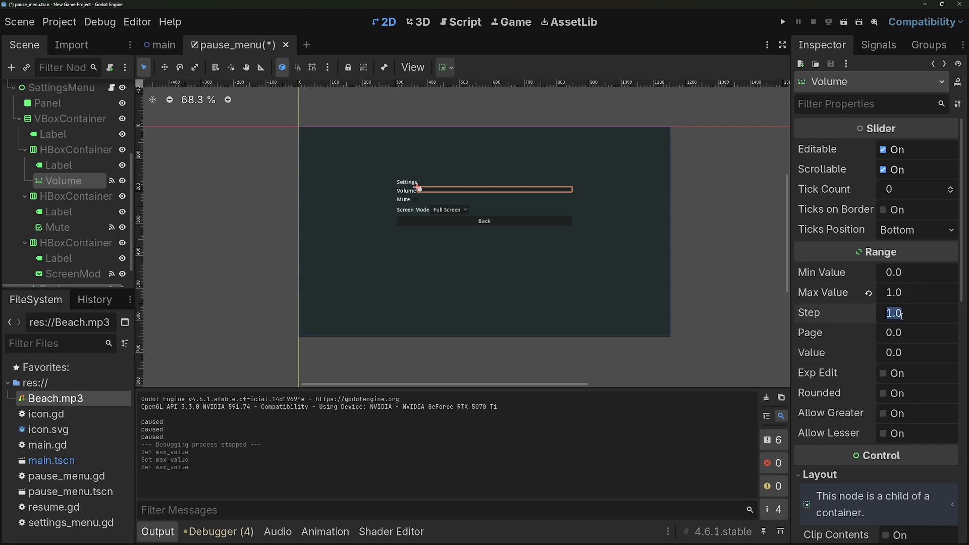
text(.1)
key(Return)
click(902, 353)
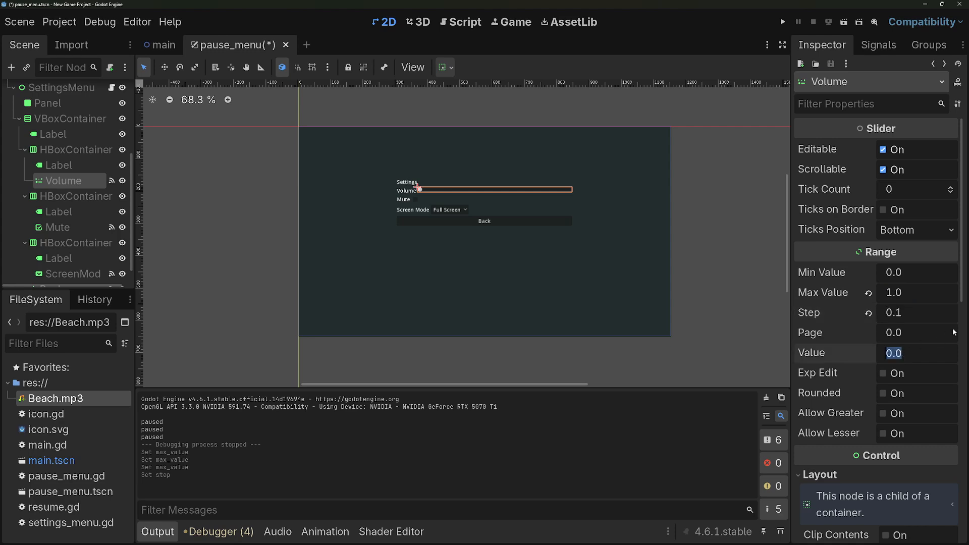
text(1)
key(Return)
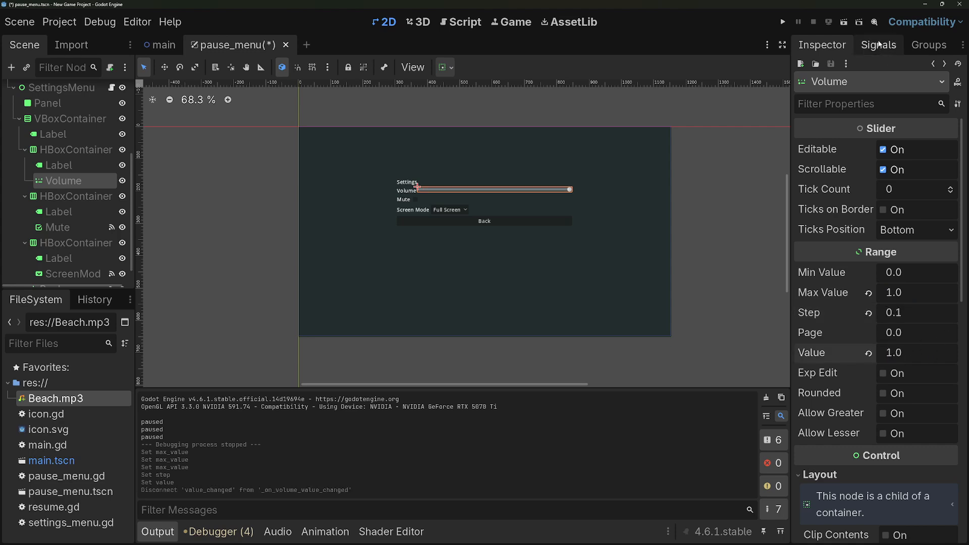
Step: Connect Volume's value_changed signal to the SettingsMenu script with the default receiver method
click(878, 44)
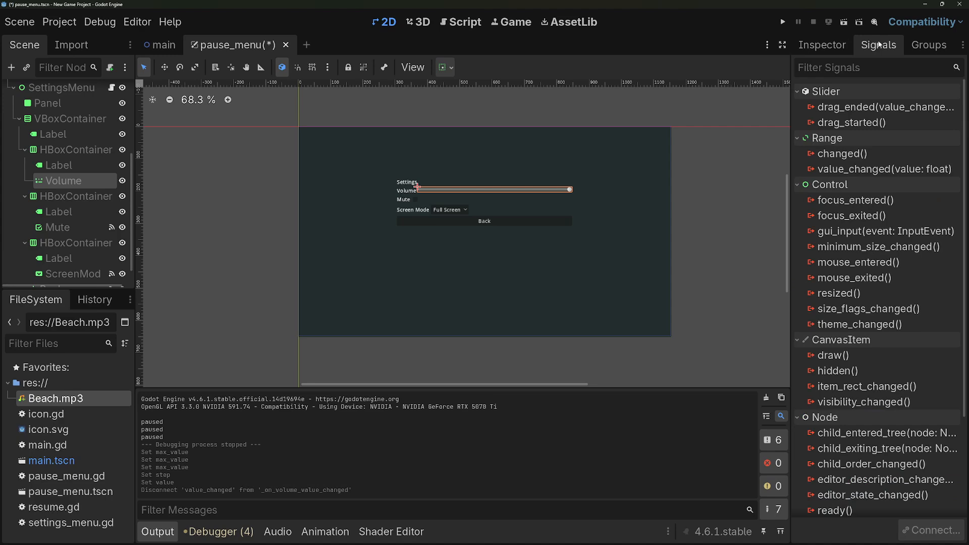
double_click(863, 170)
double_click(471, 286)
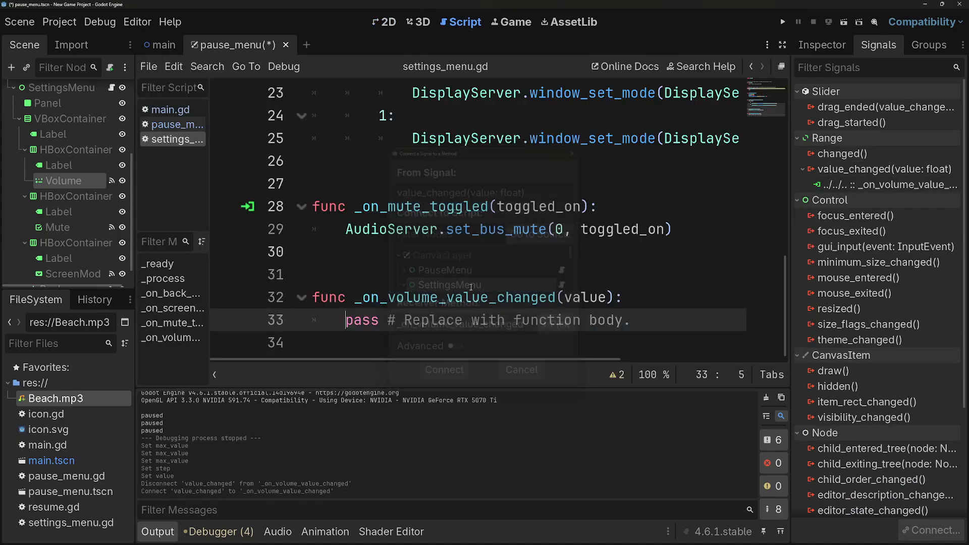
Step: Replace the placeholder body of _on_volume_value_changed with AudioServer.set_bus_volume_db(0, linear_to_db(value)) and save the script
drag(660, 319, 345, 322)
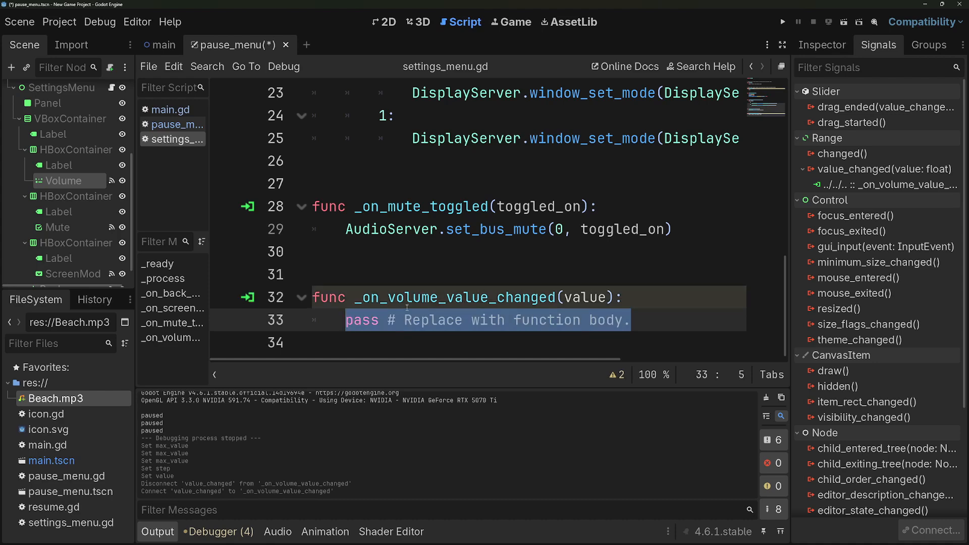
text(Audi)
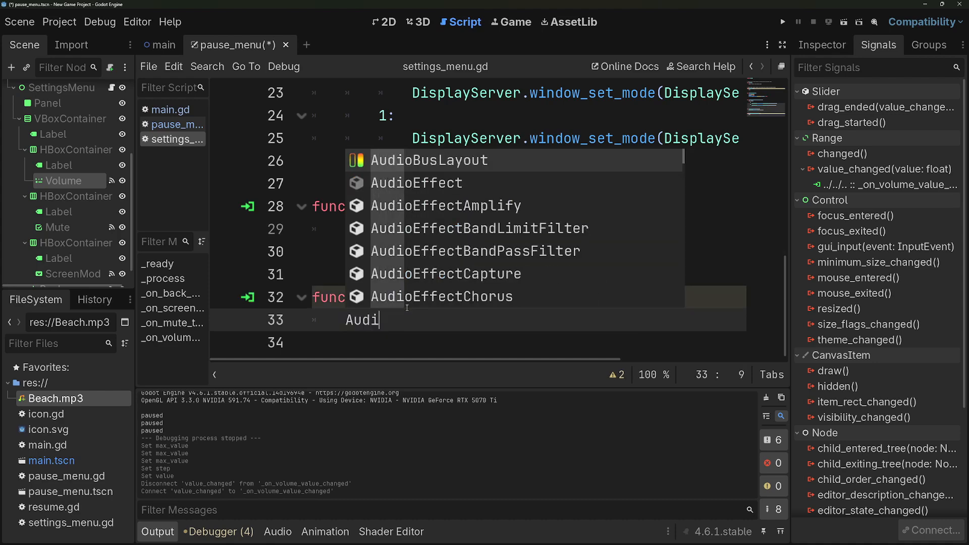
text(oServer.se)
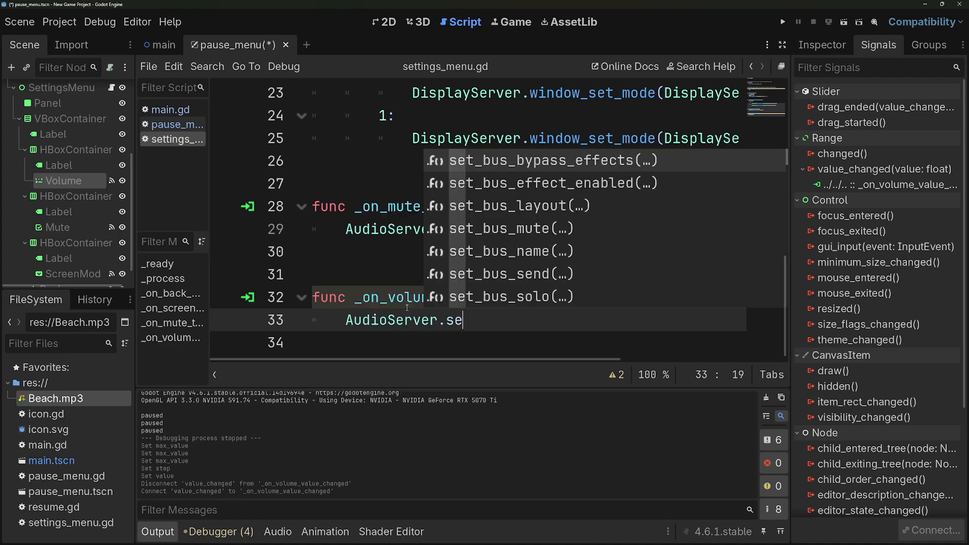
text(t_bus_)
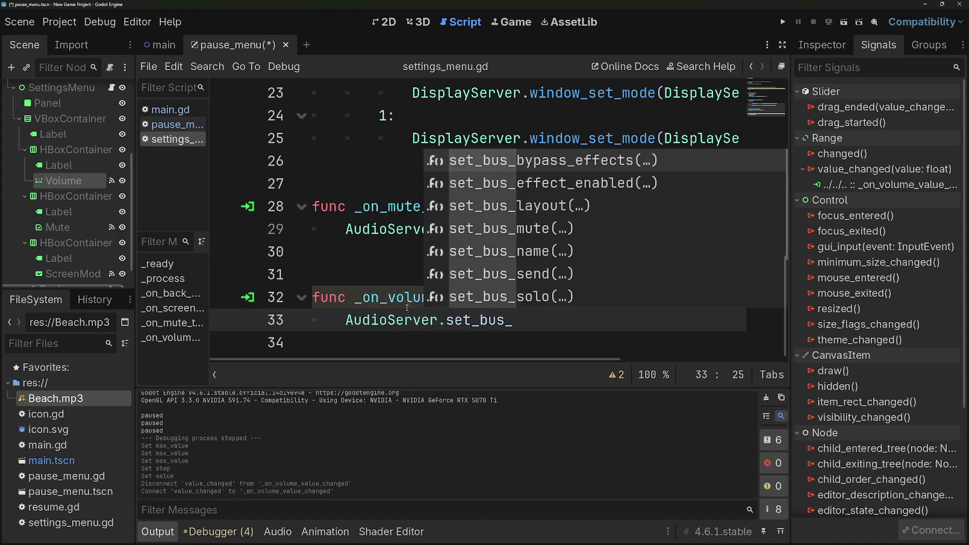
text(v)
key(Return)
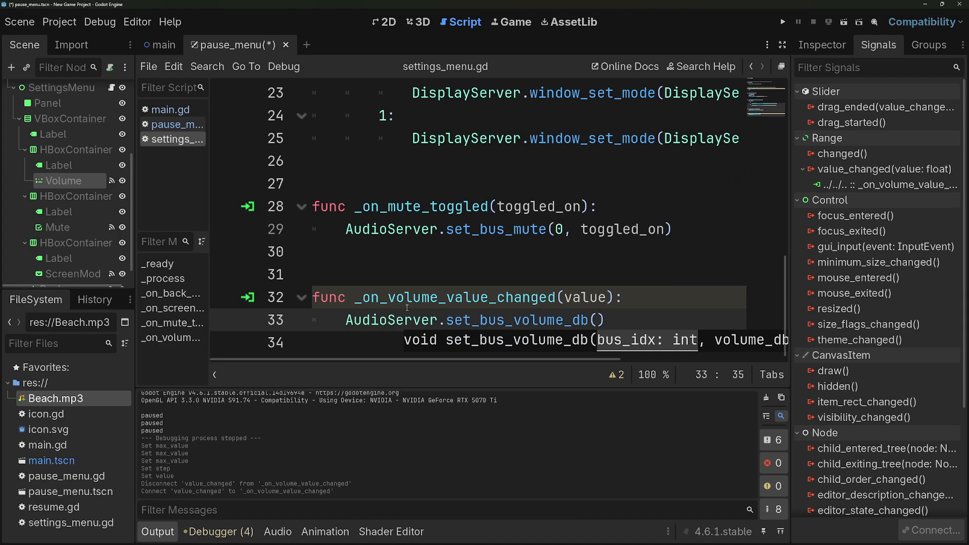
text(0, line)
key(Return)
text(value)
key(ctrl+s)
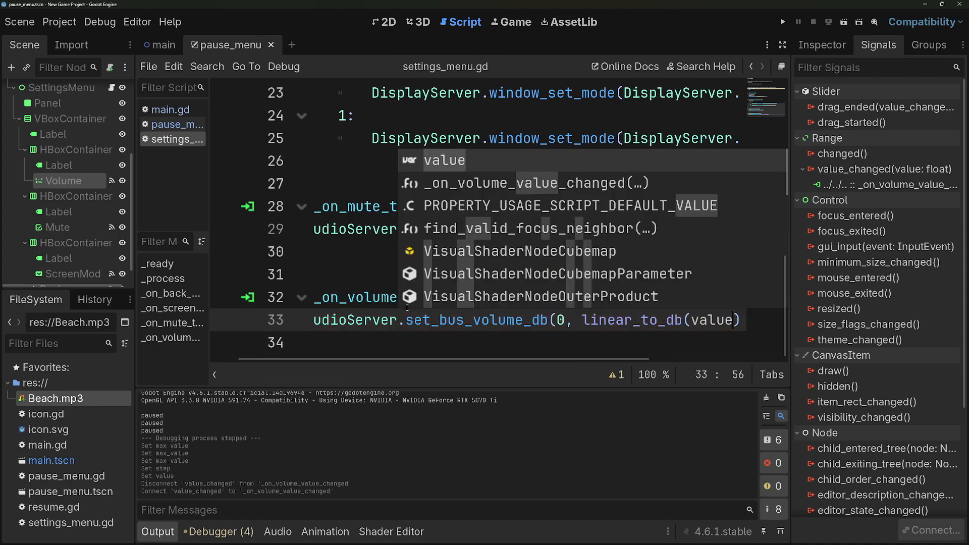
click(407, 343)
Step: Hide the SettingsMenu node in the pause_menu scene and save the scene
scroll(105, 191, up, 3)
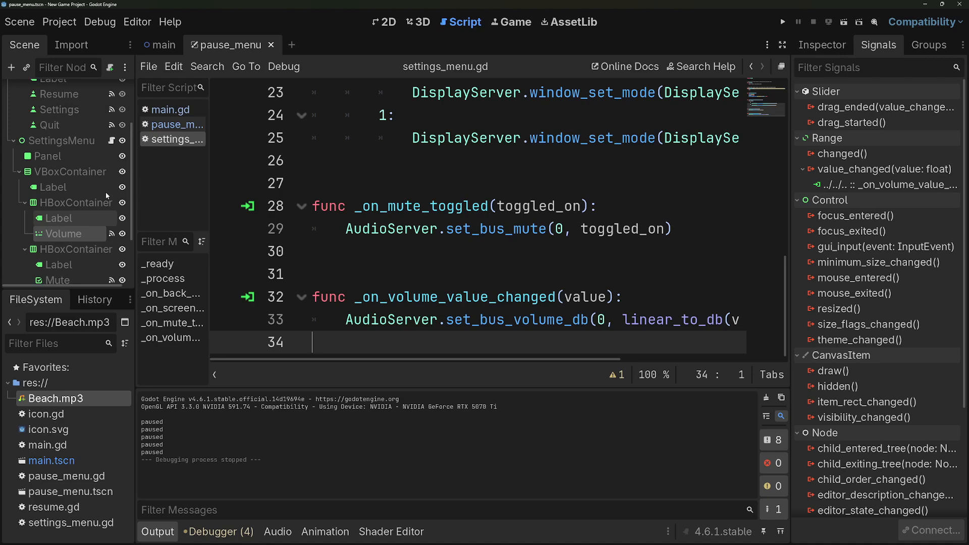
click(123, 141)
key(ctrl+s)
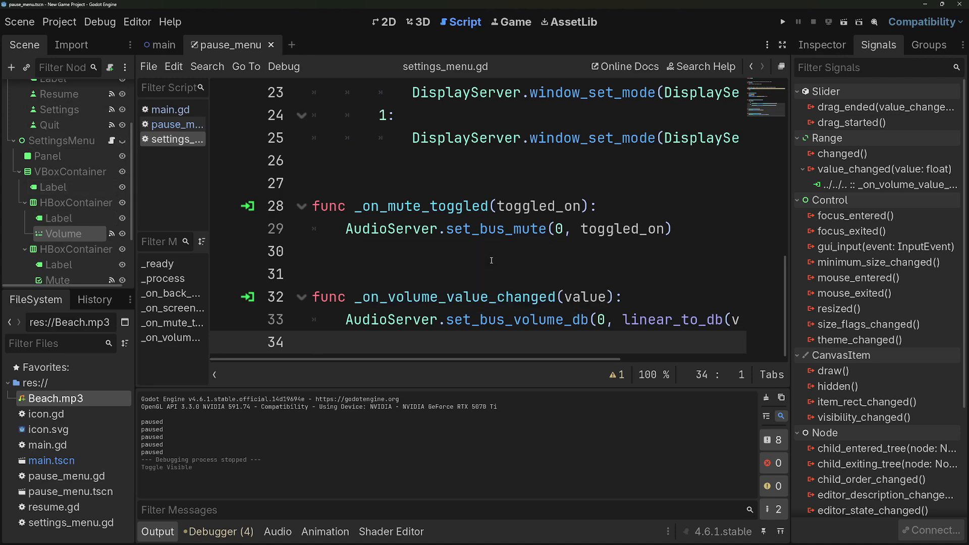
Step: Run the project, lower the Volume slider to its minimum in the settings menu, and resume the game
key(F5)
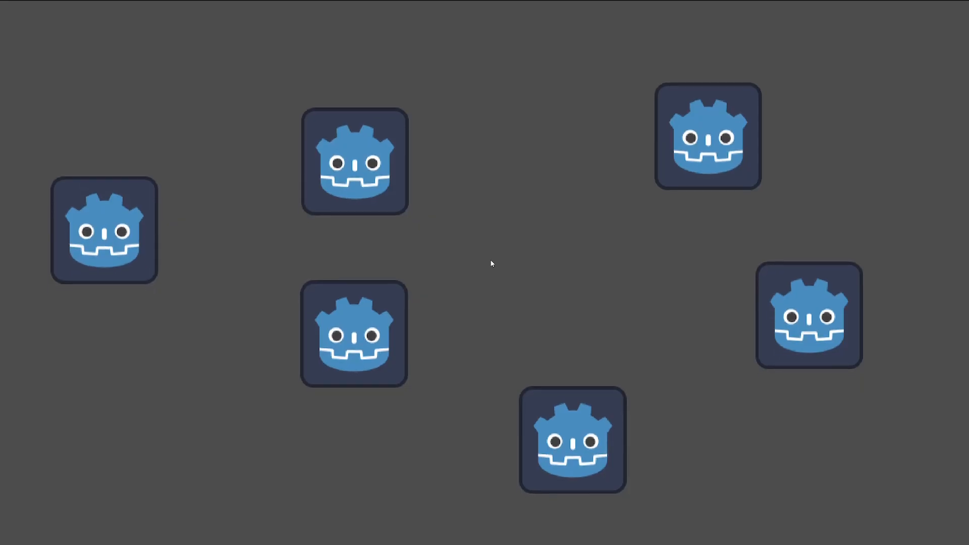
key(Escape)
click(514, 292)
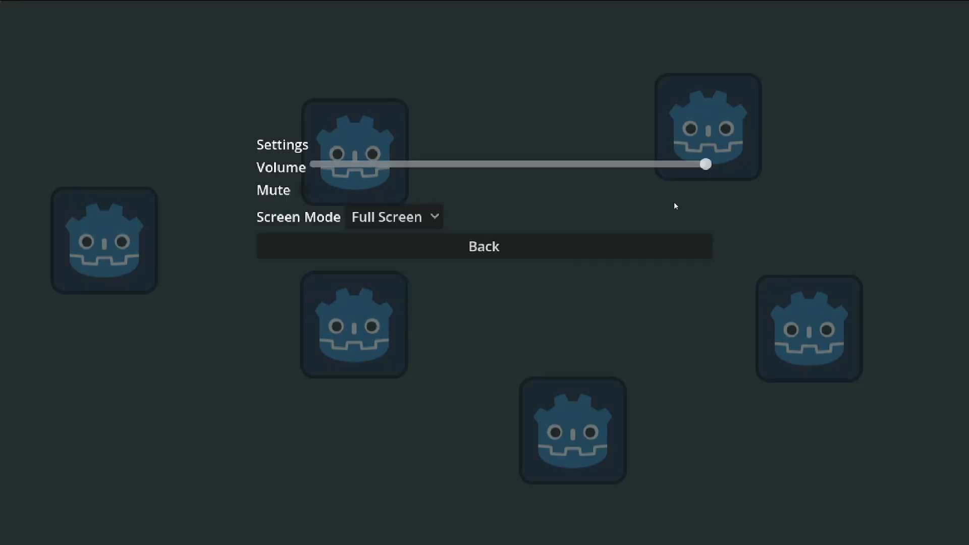
drag(706, 164, 239, 165)
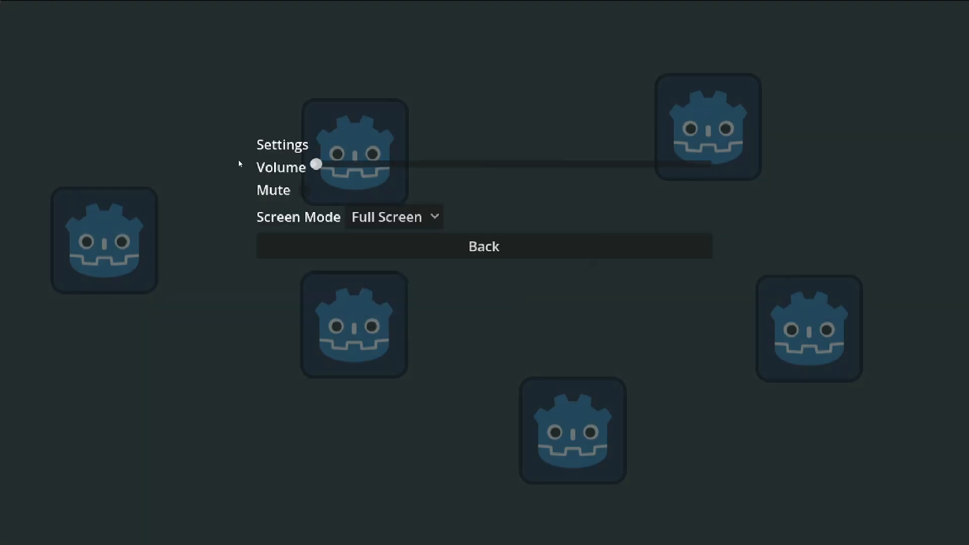
click(441, 250)
click(497, 256)
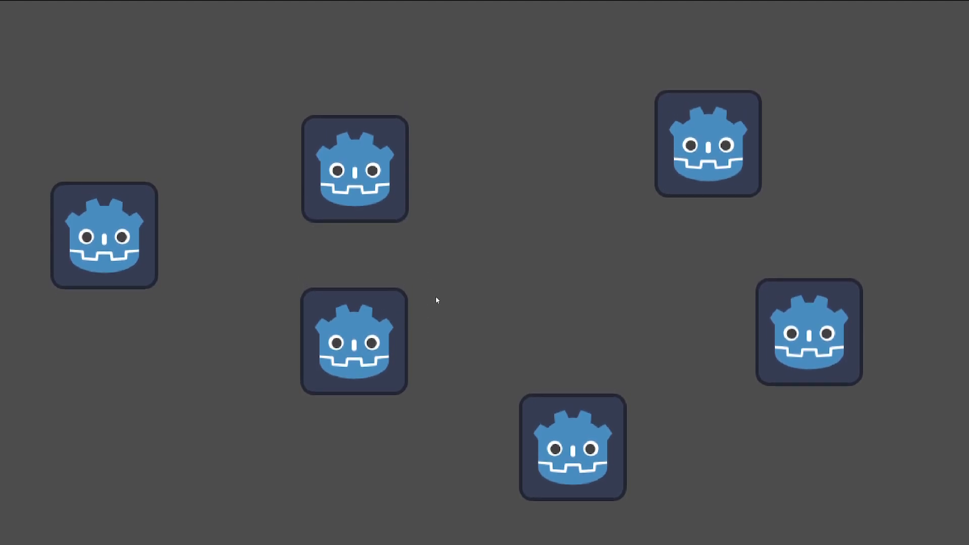
Step: Reopen the settings menu twice, raising the Volume slider to about 20%, and resume the game each time to check the audio
key(Escape)
click(475, 291)
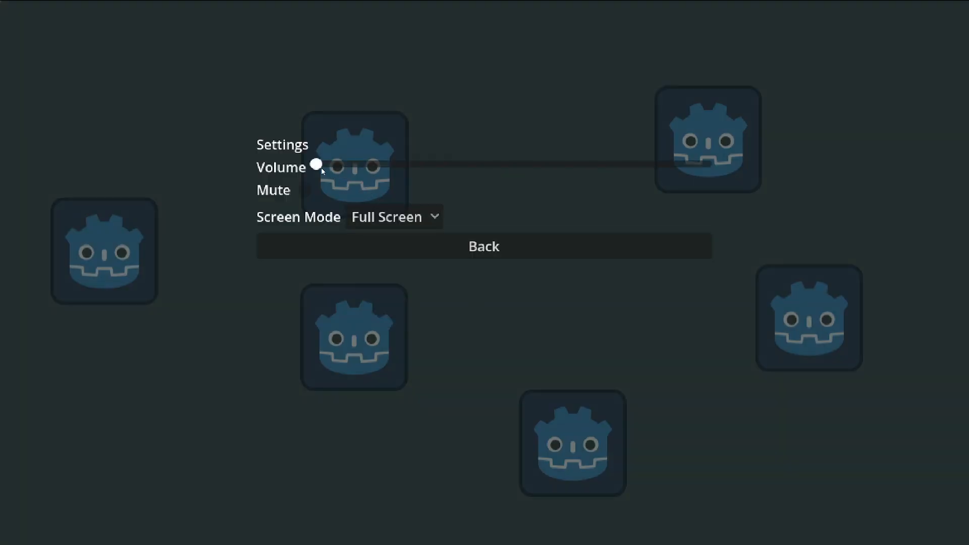
click(479, 250)
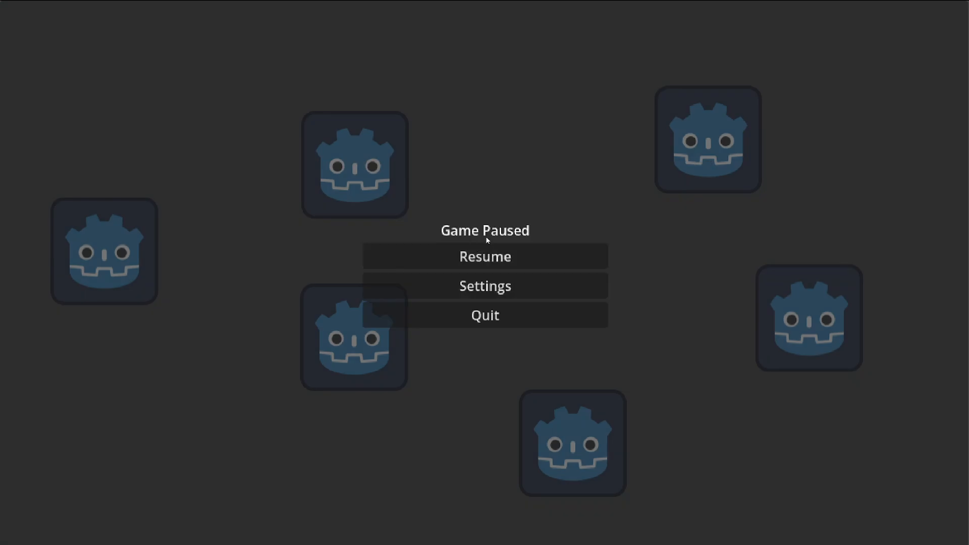
click(493, 250)
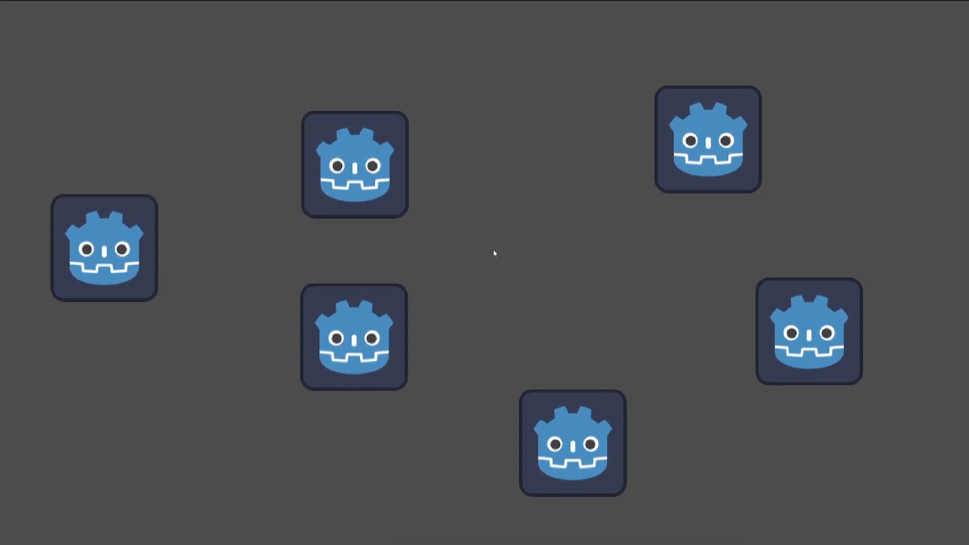
key(Escape)
click(498, 292)
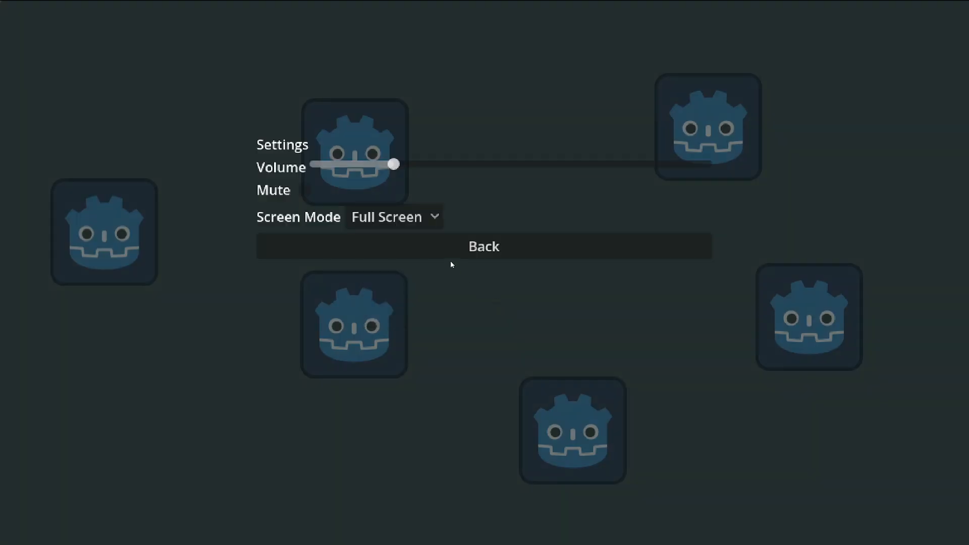
click(586, 244)
click(525, 256)
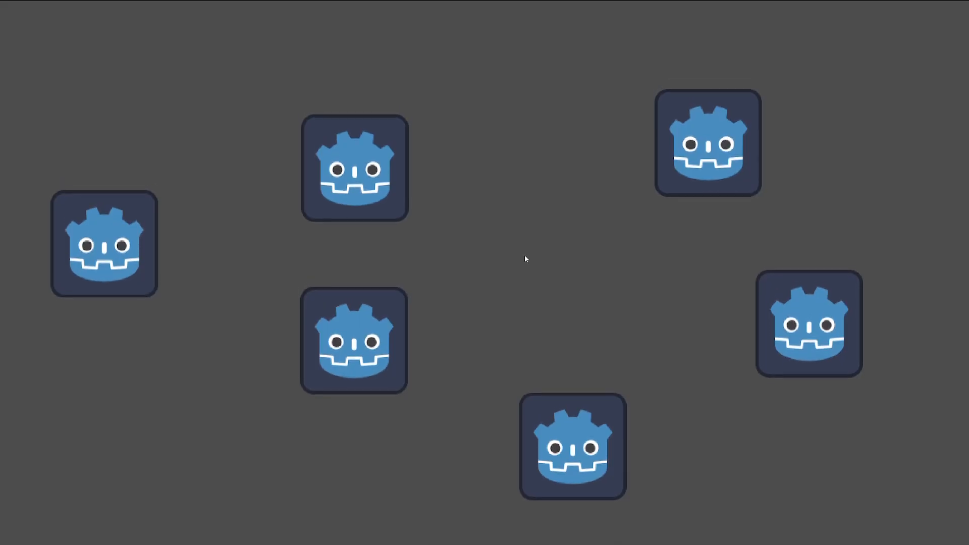